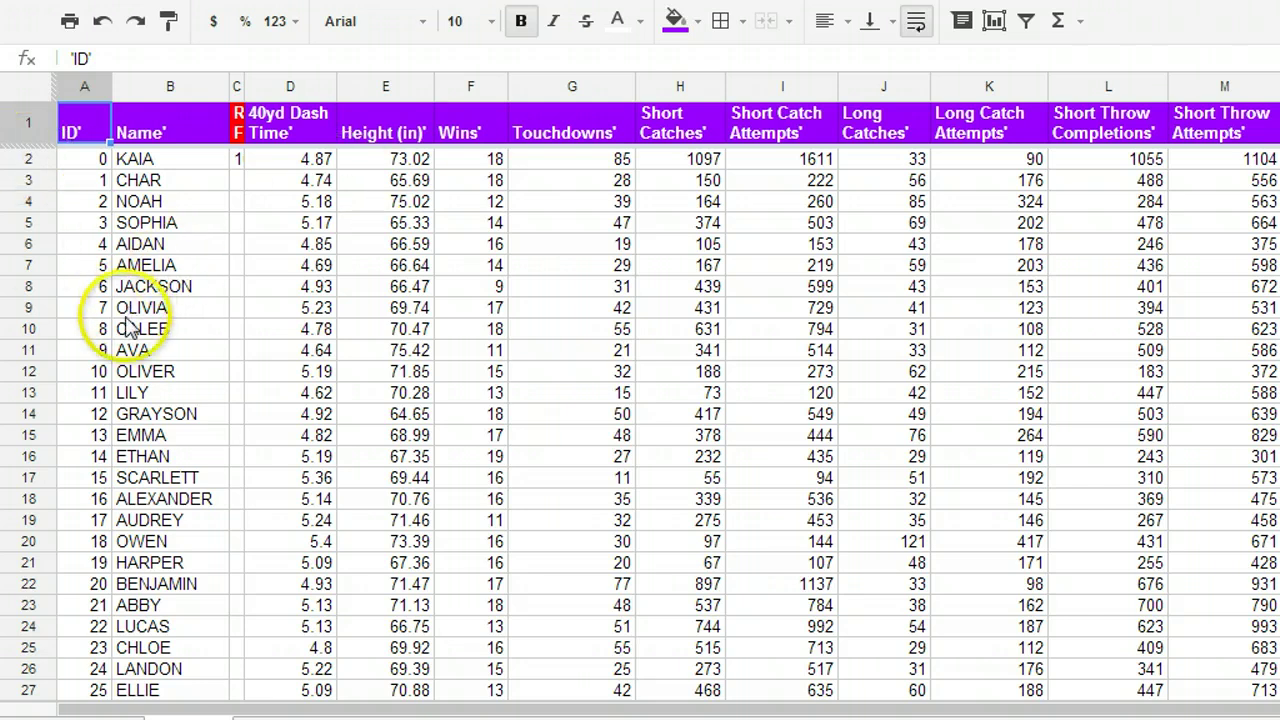
Look over the player names and the 40yd Dash Time, Height, Wins and Touchdowns columns.
left_click(138, 164)
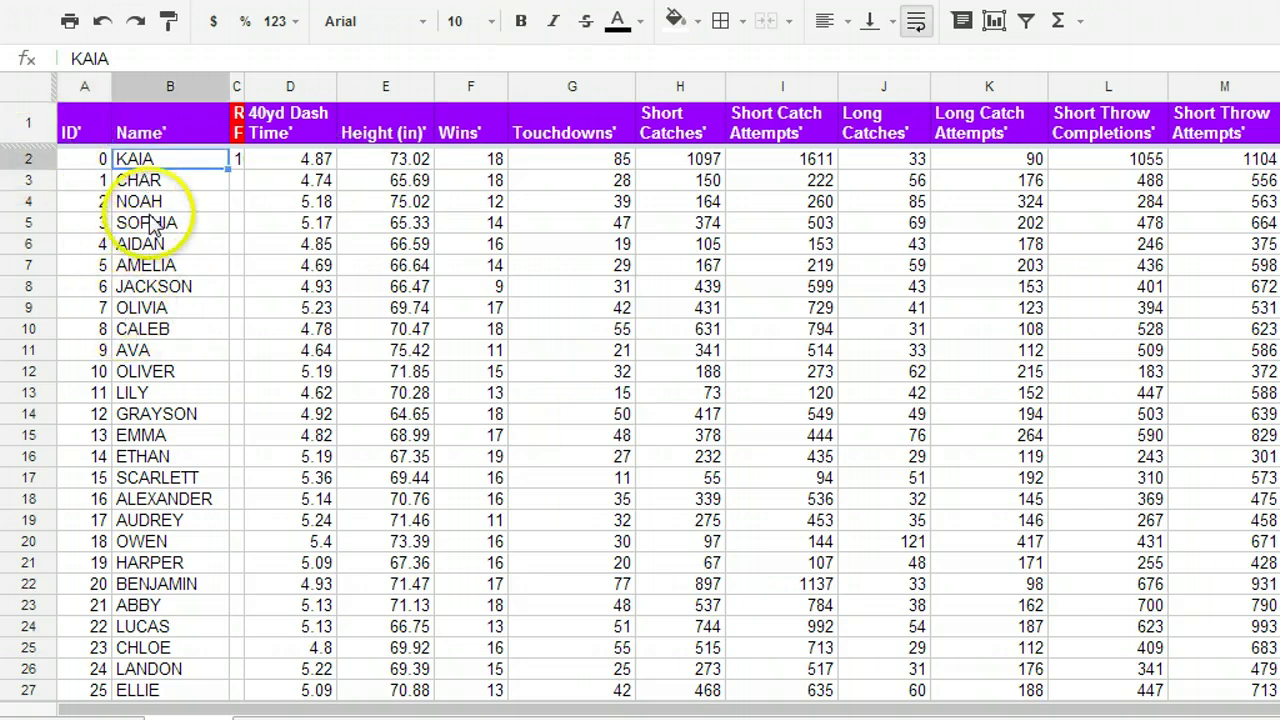
left_click(88, 392)
left_click(122, 397)
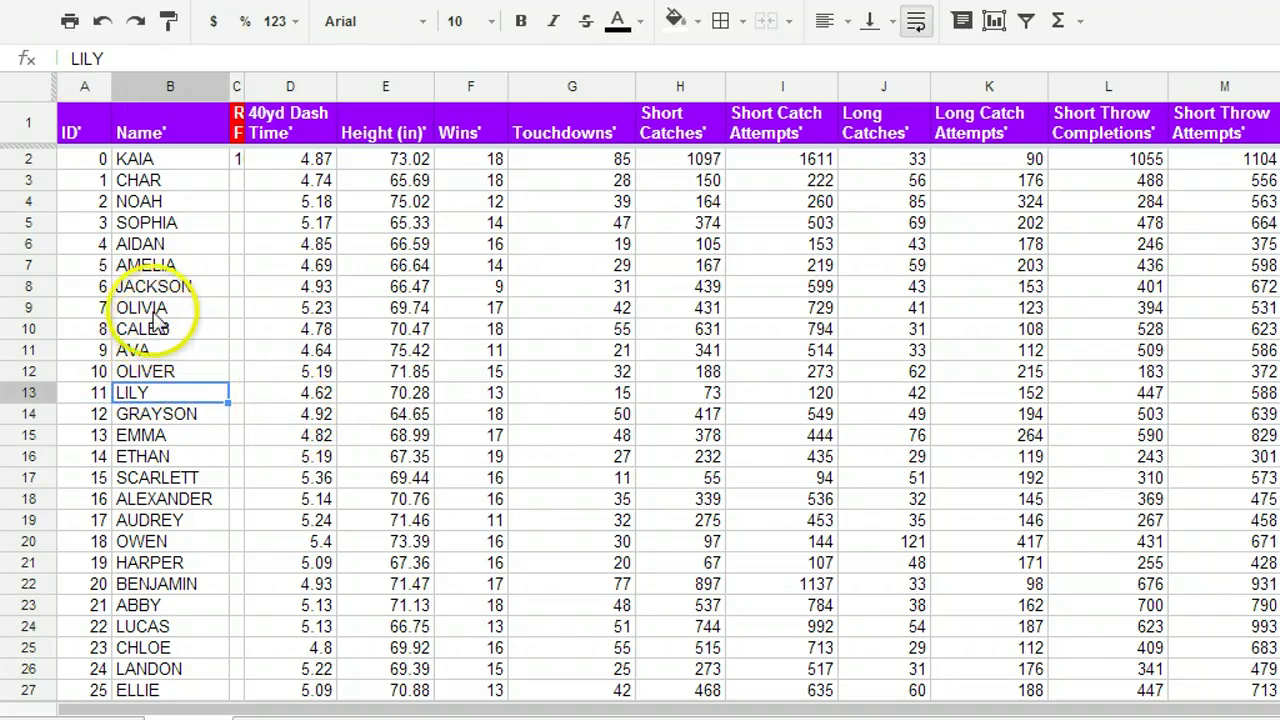
left_click(166, 250)
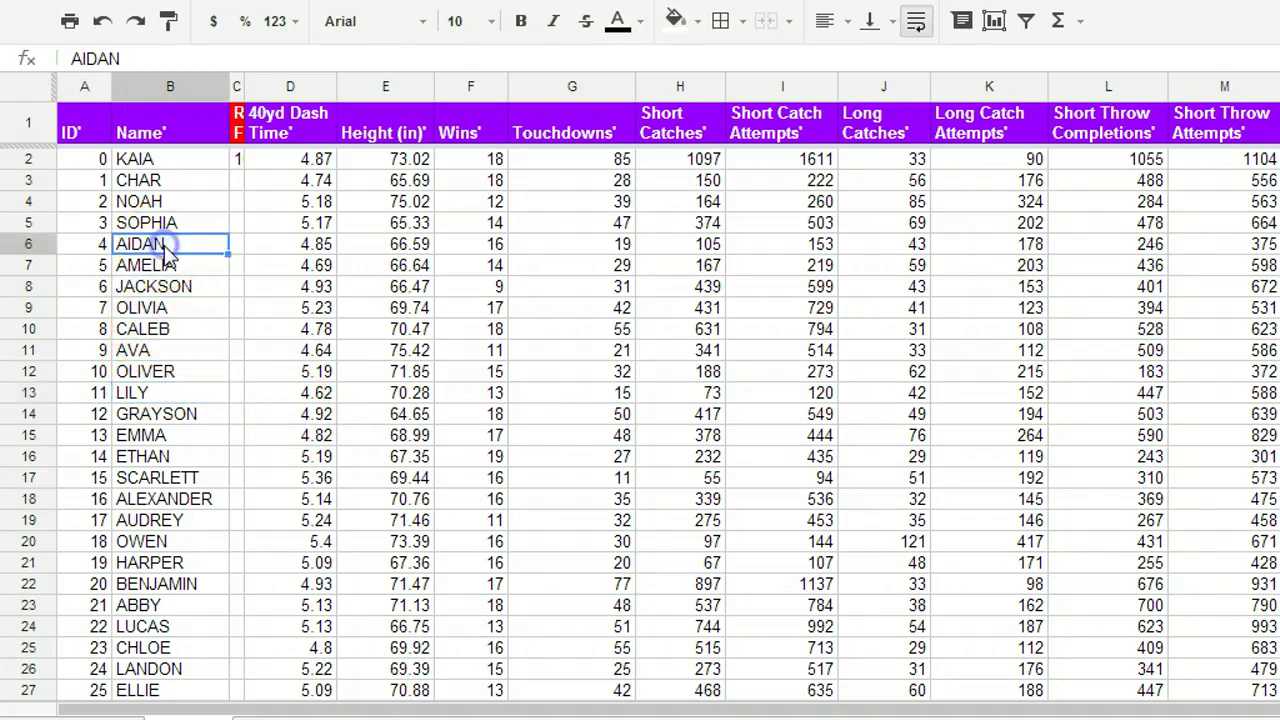
left_click(295, 134)
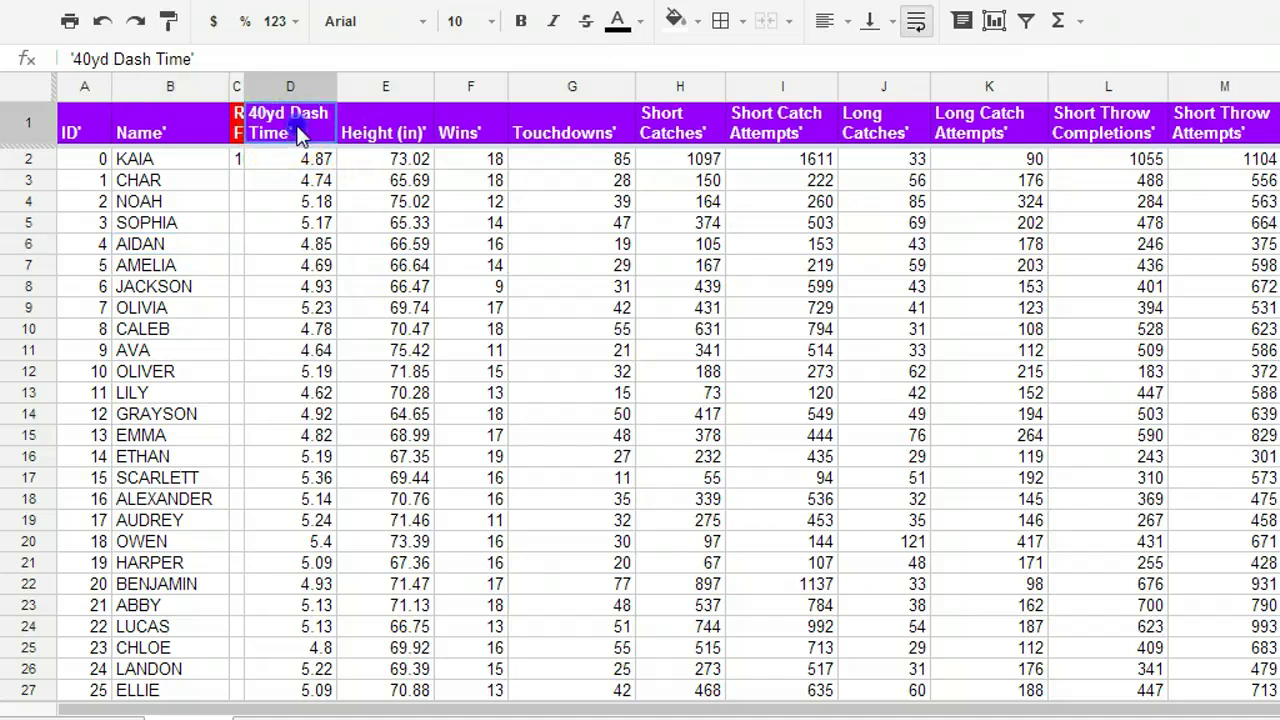
left_click(368, 132)
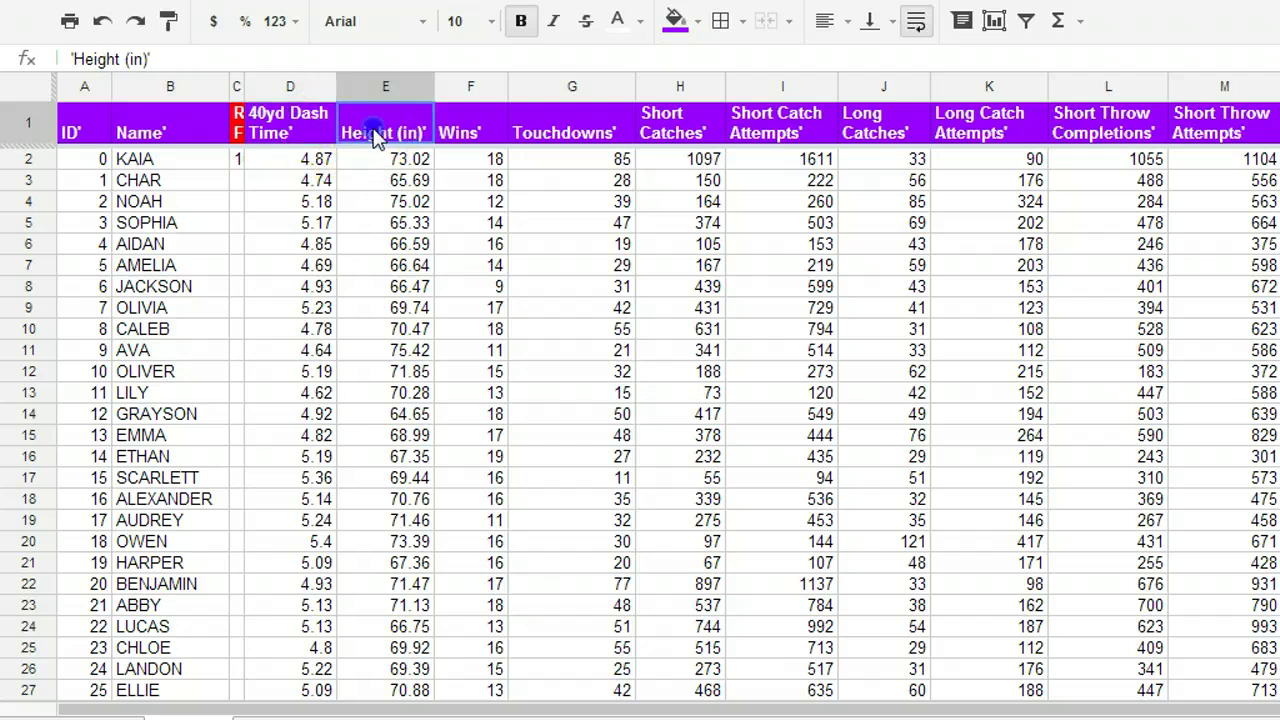
left_click(468, 133)
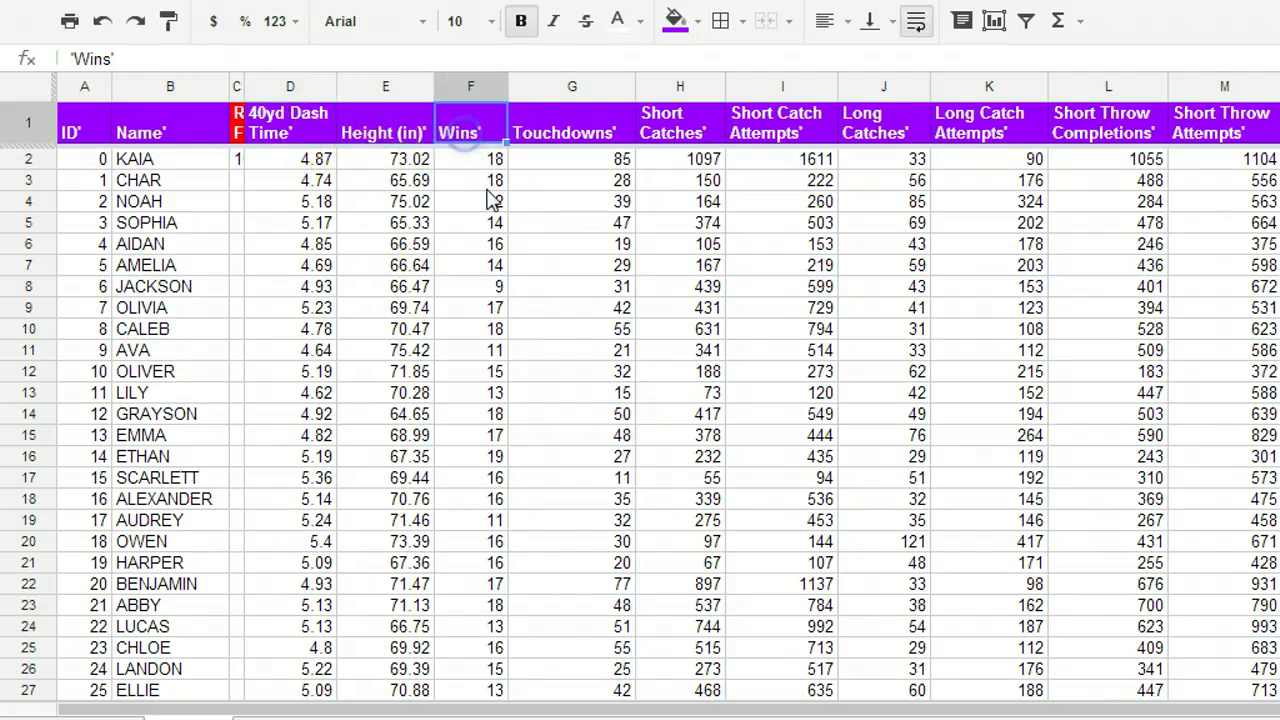
left_click(568, 135)
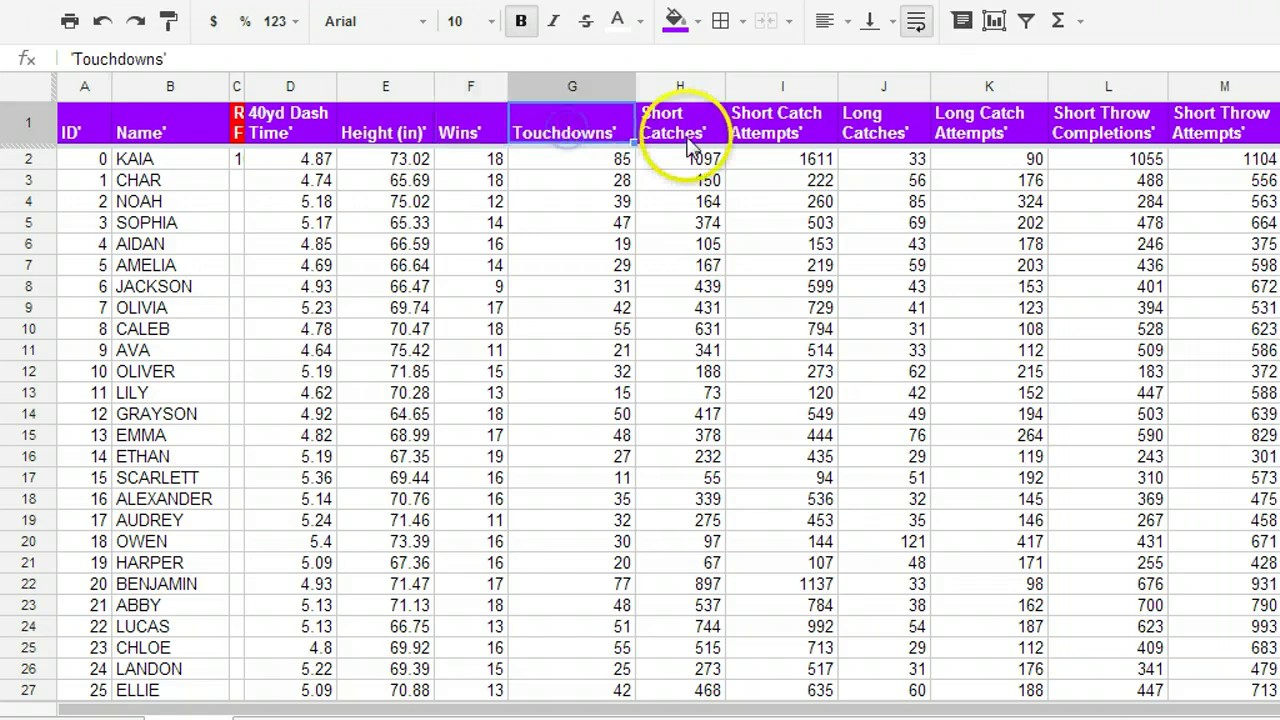
left_click(422, 186)
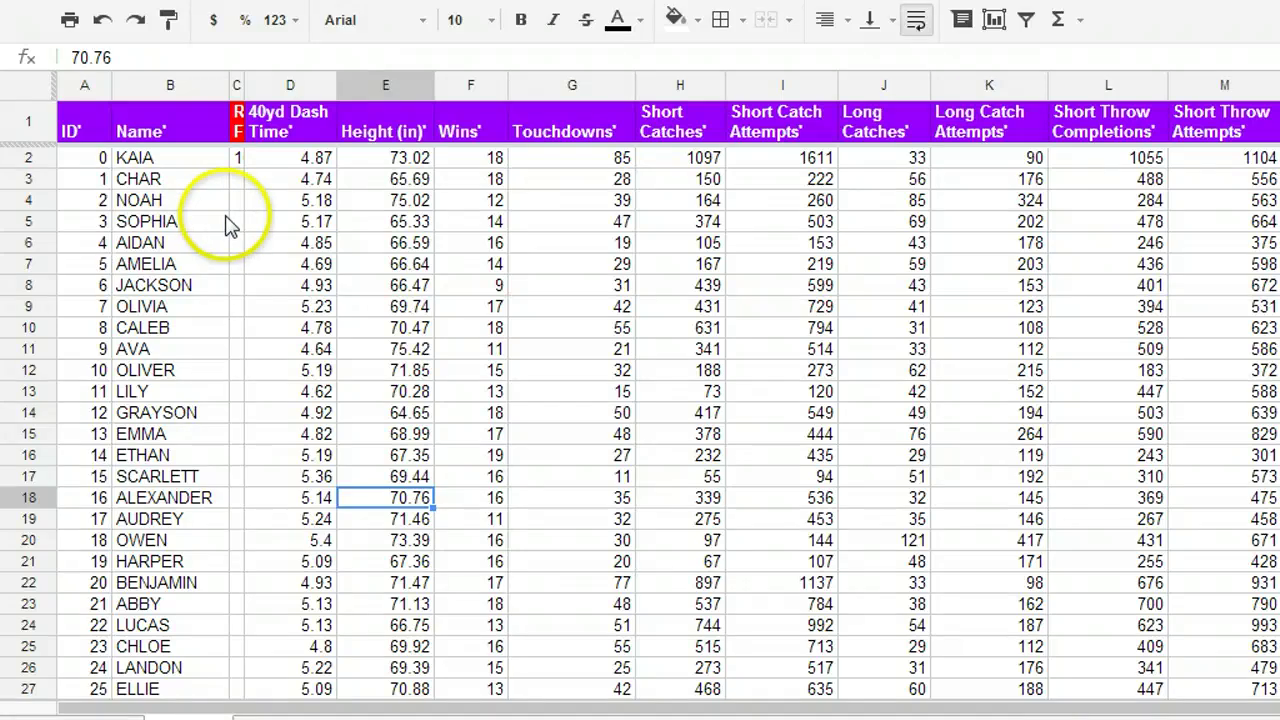
left_click(345, 180)
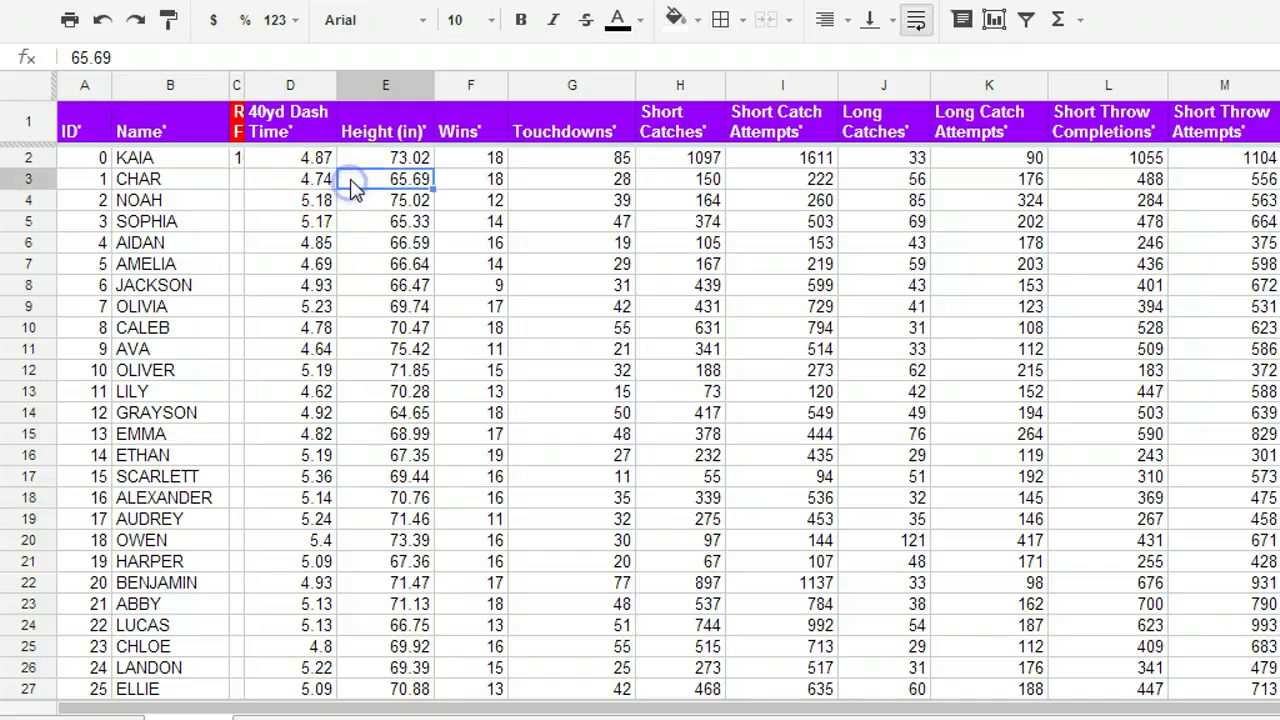
Insert a column before Height (in) headed '40yd Dash z-score' and widen it to fit.
left_click(380, 88)
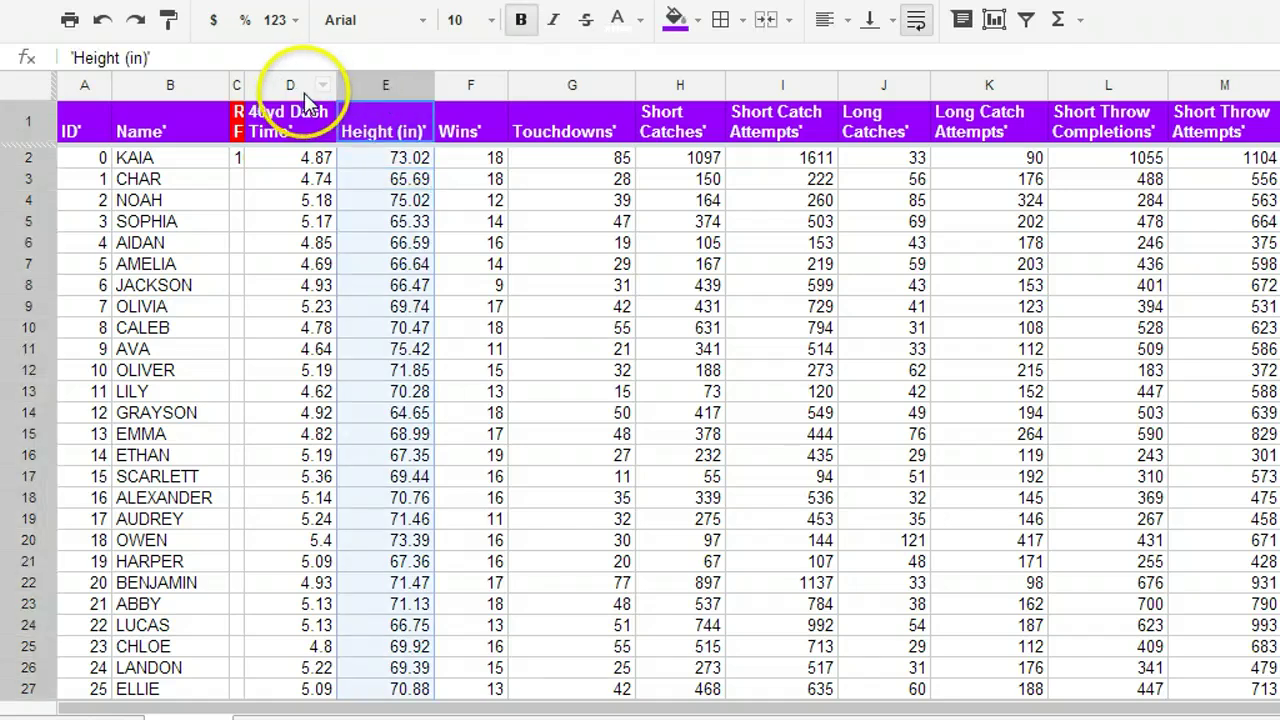
right_click(374, 88)
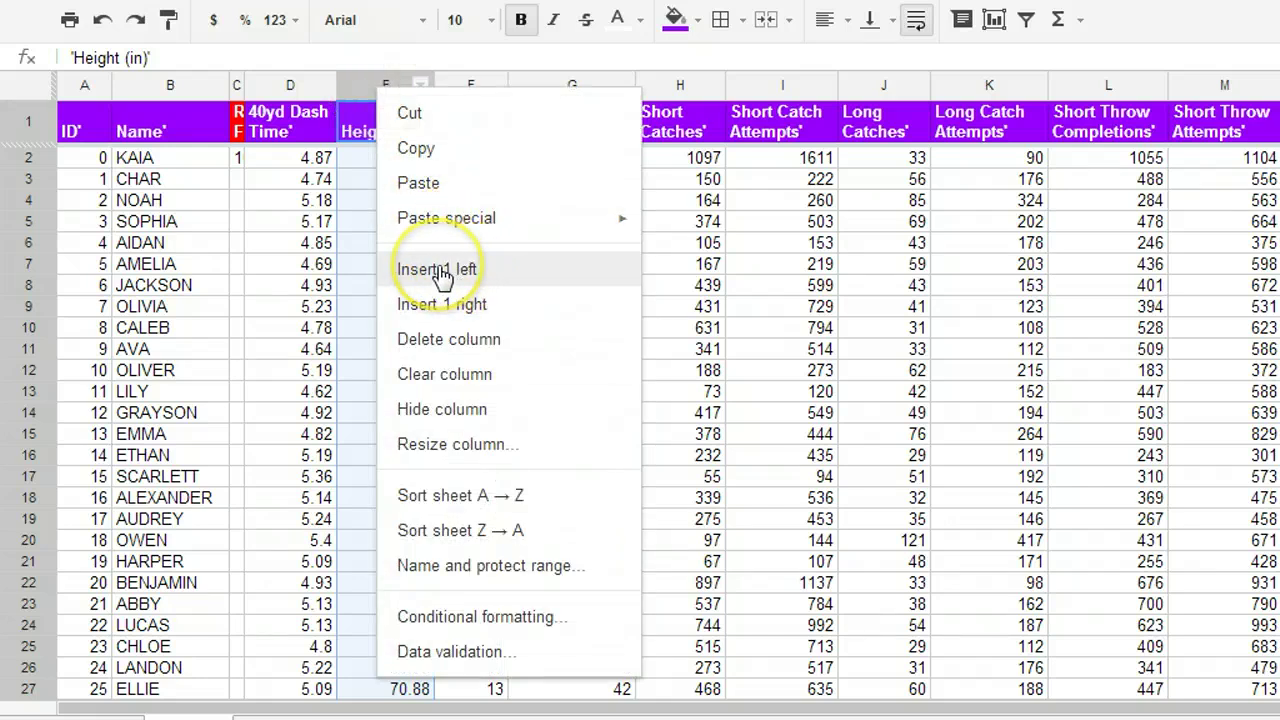
left_click(441, 272)
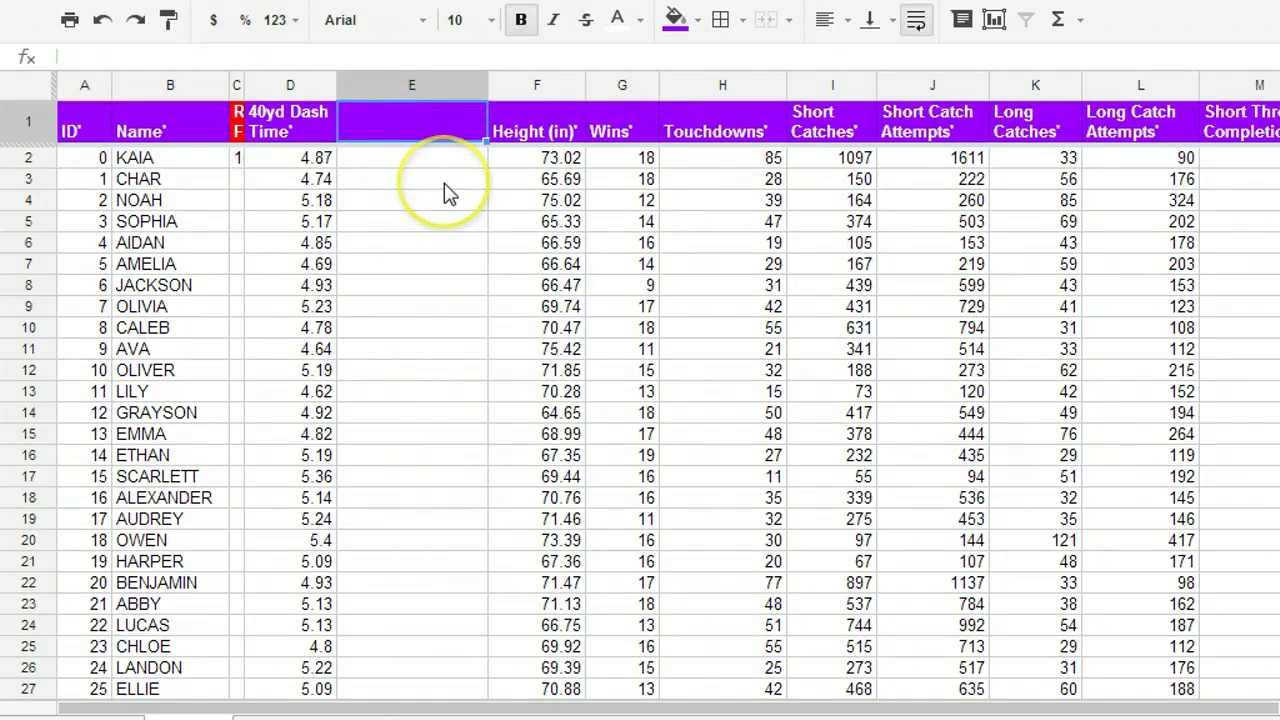
type("40yd")
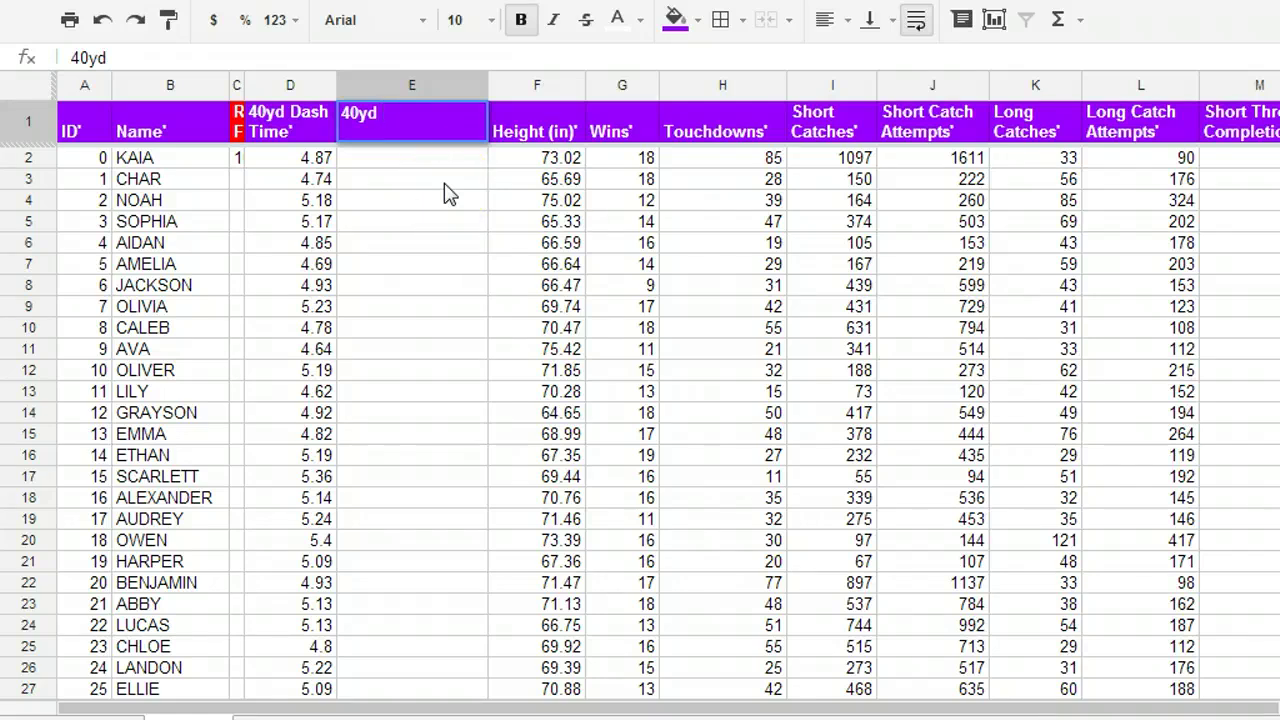
type(" Dash z-score")
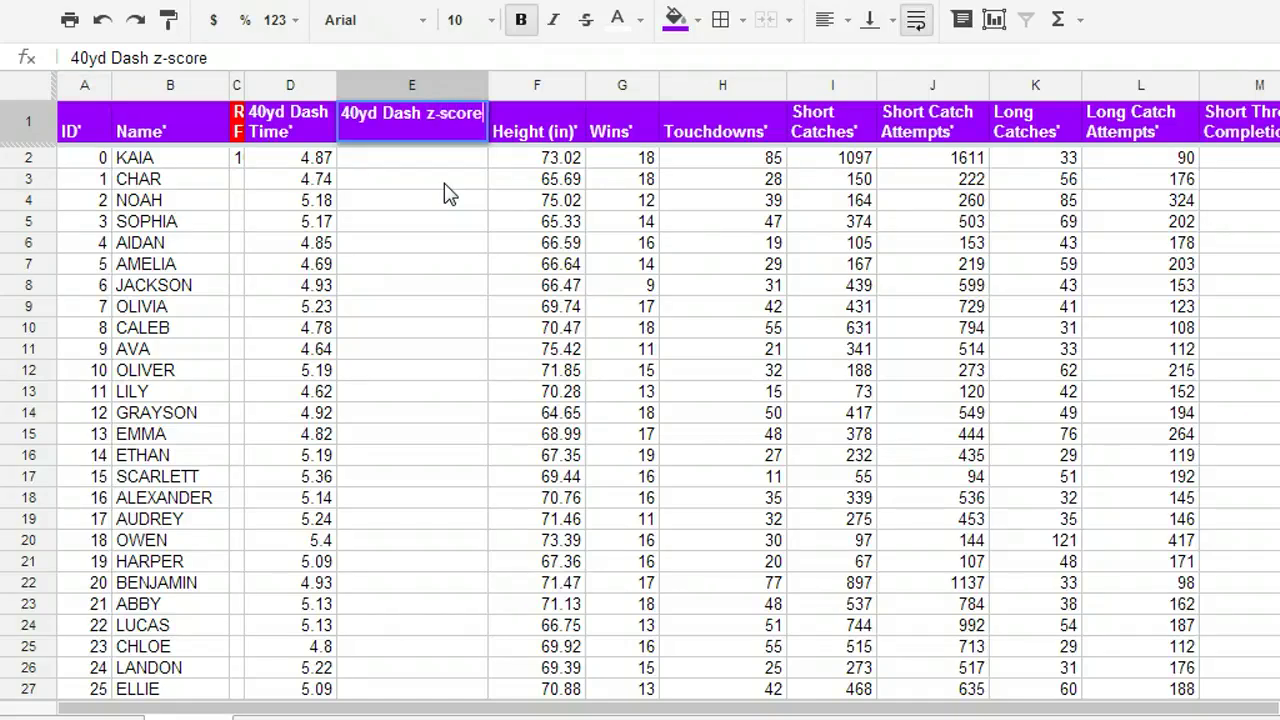
key("Return")
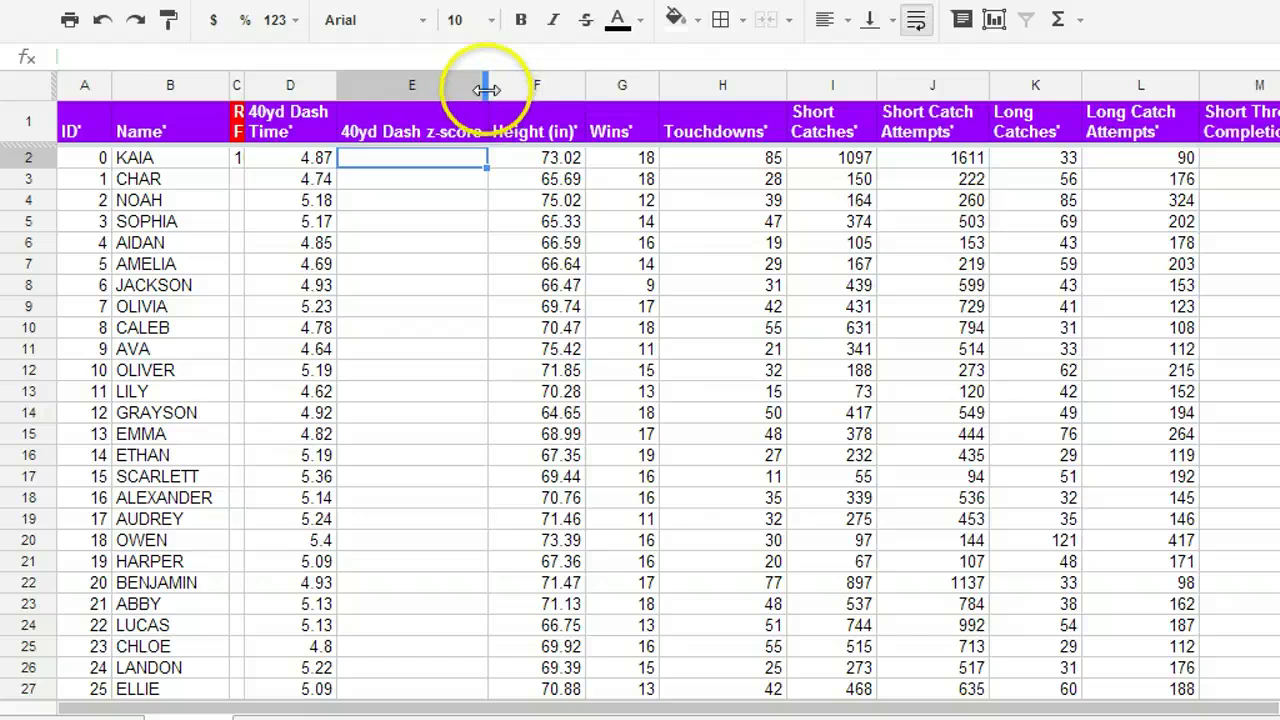
left_click_drag(487, 90, 519, 89)
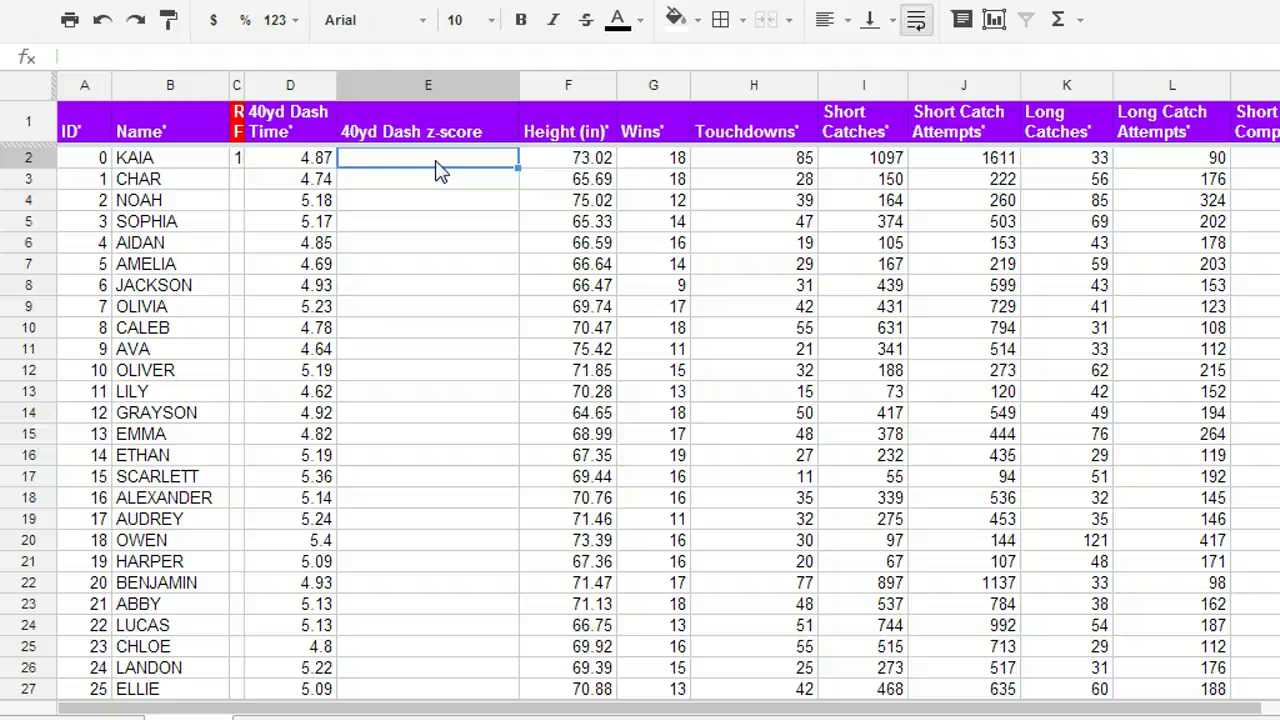
Enter a trial 34 in E2, clear it again, and begin a formula with =.
type("34")
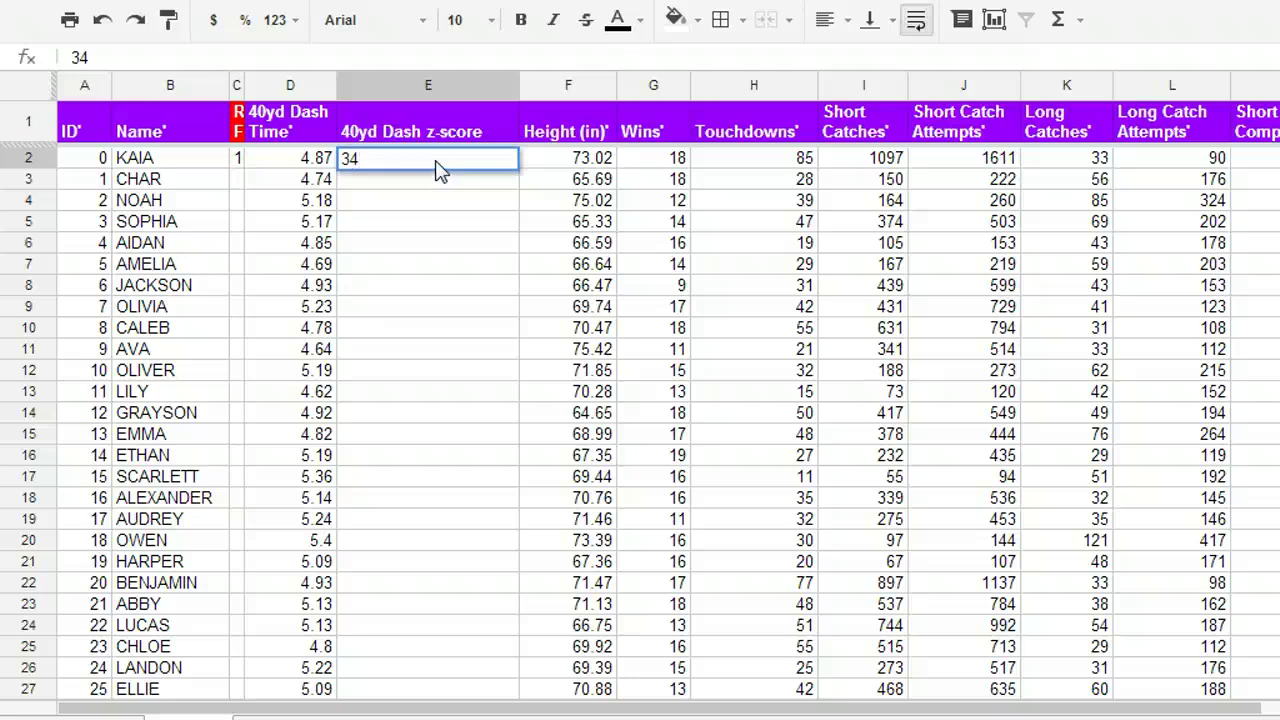
key("Return")
key("Up")
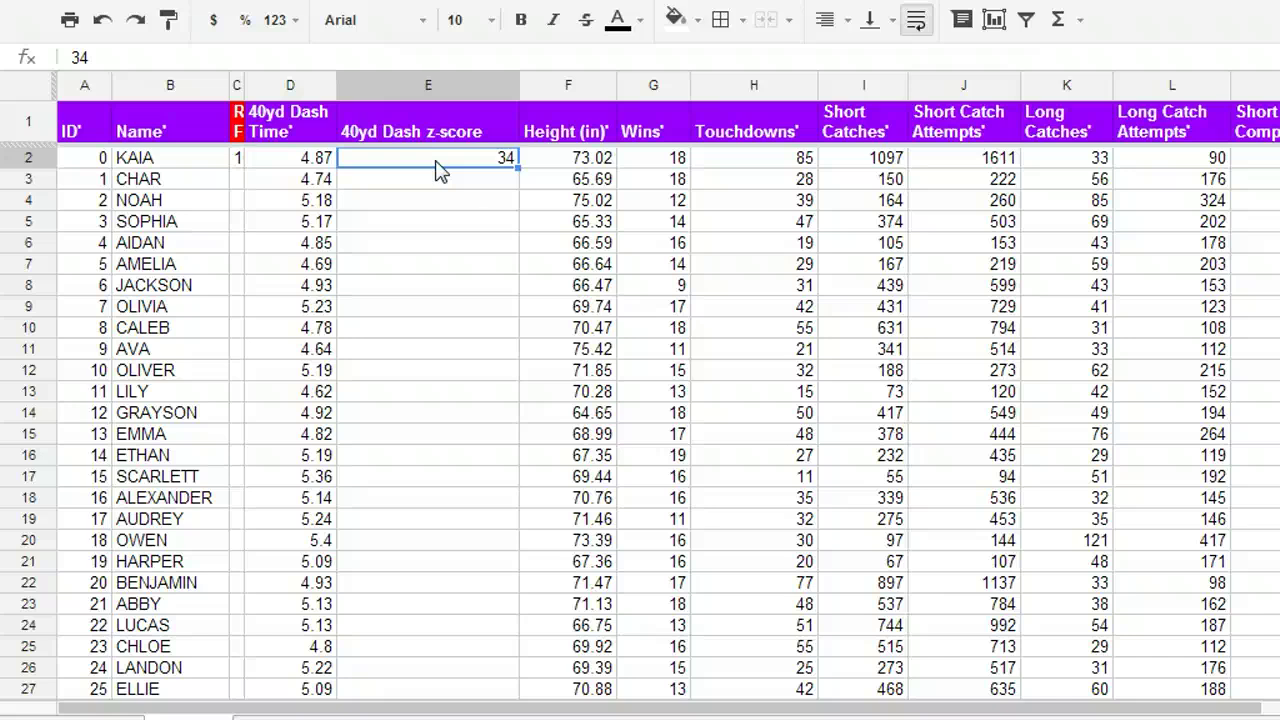
key("Delete")
type("=")
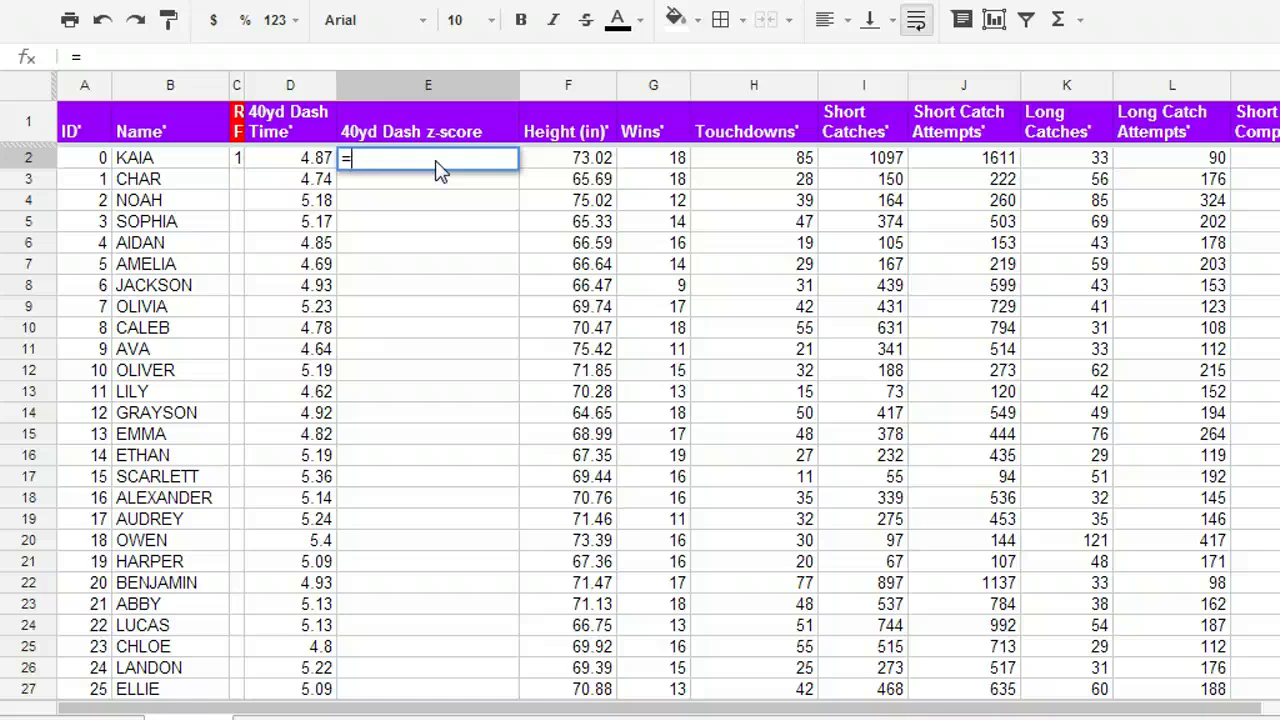
Enter =average(D:D) in E2 to get the mean dash time.
type("mean")
key("BackSpace")
key("BackSpace")
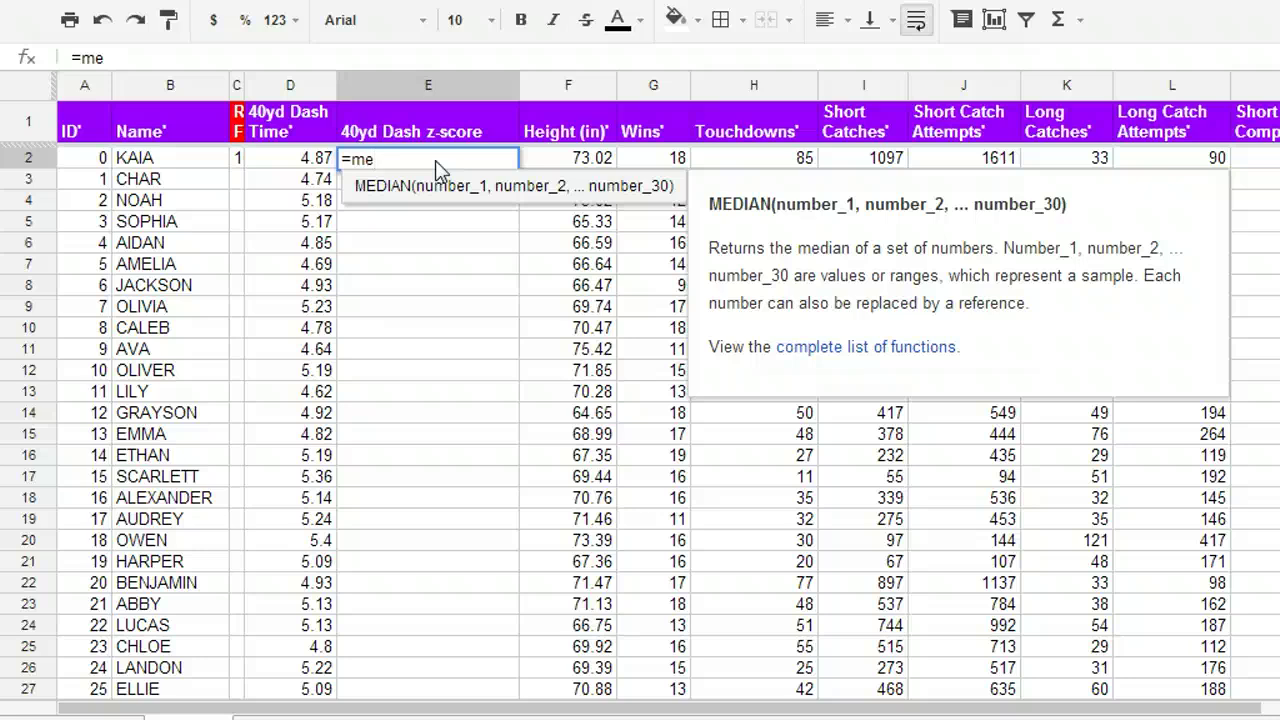
key("BackSpace")
key("BackSpace")
type("a")
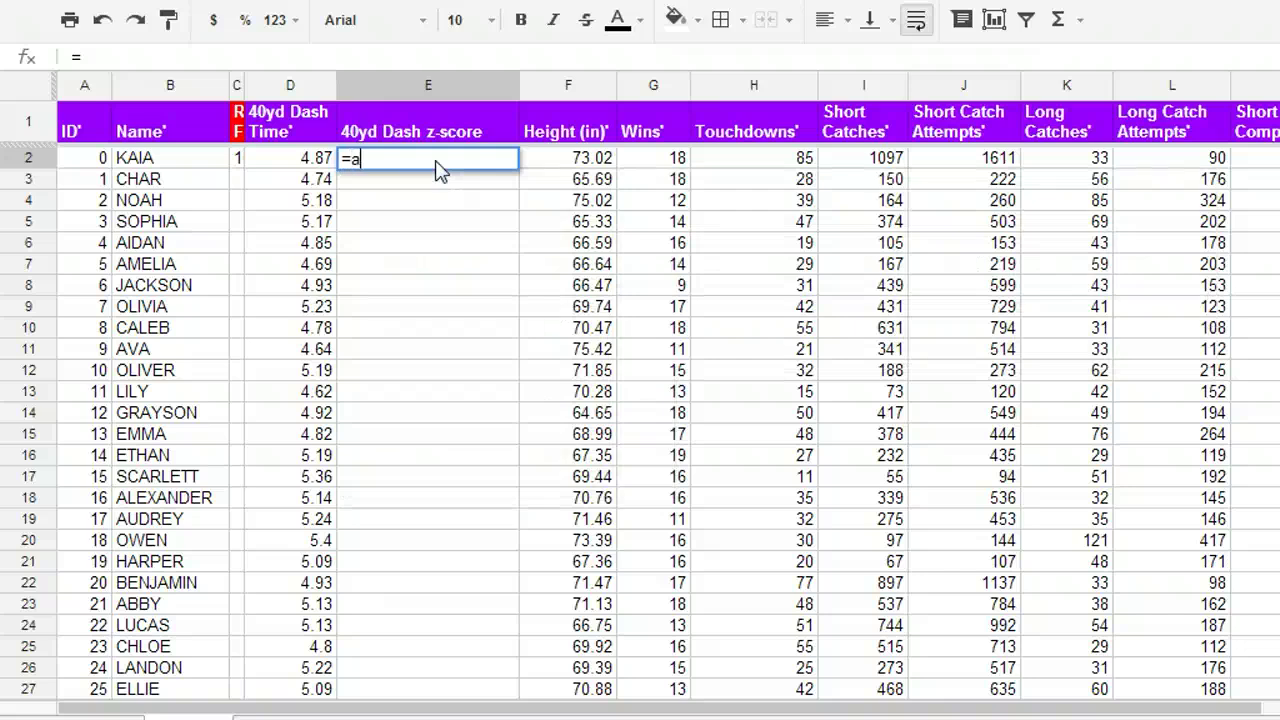
type("ve")
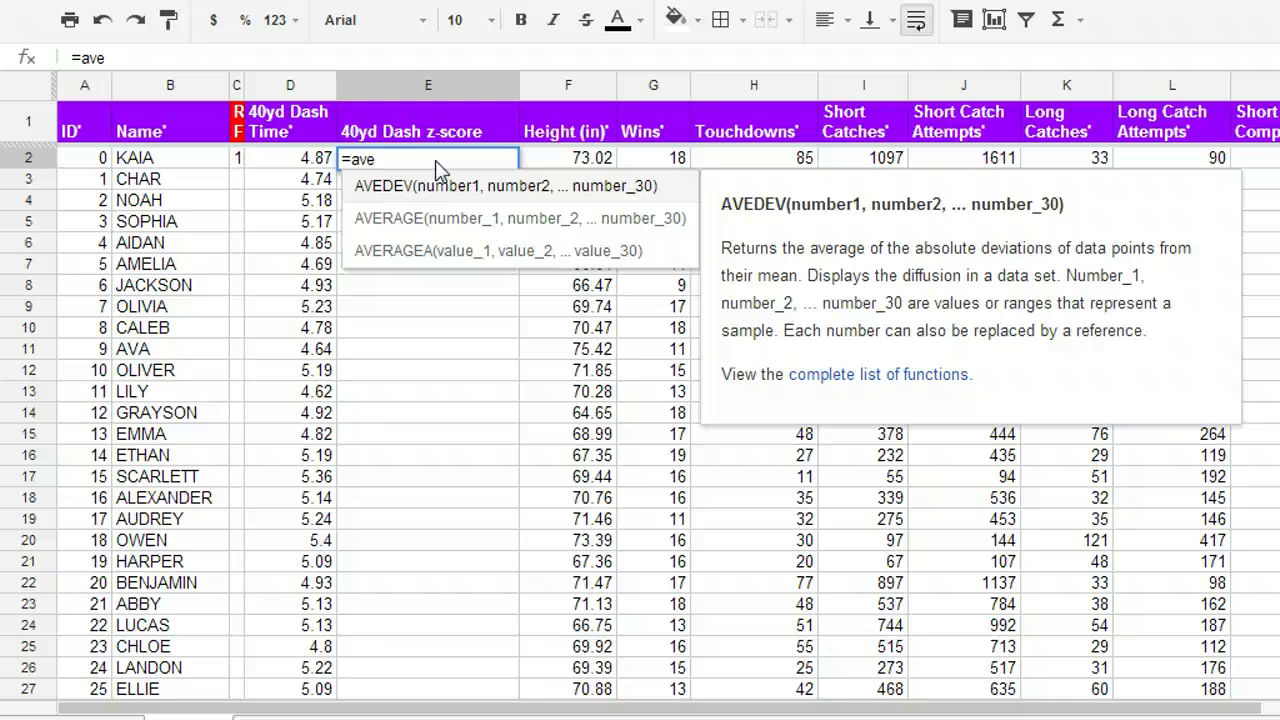
type("rage")
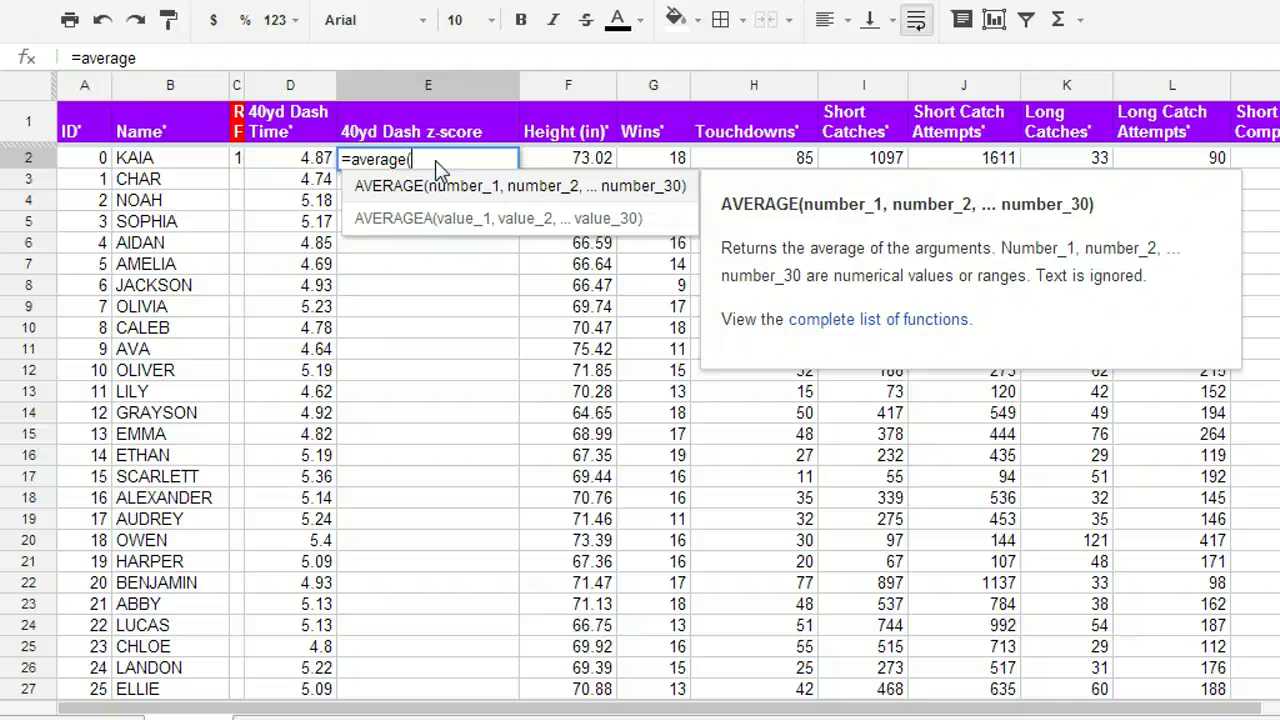
type("(")
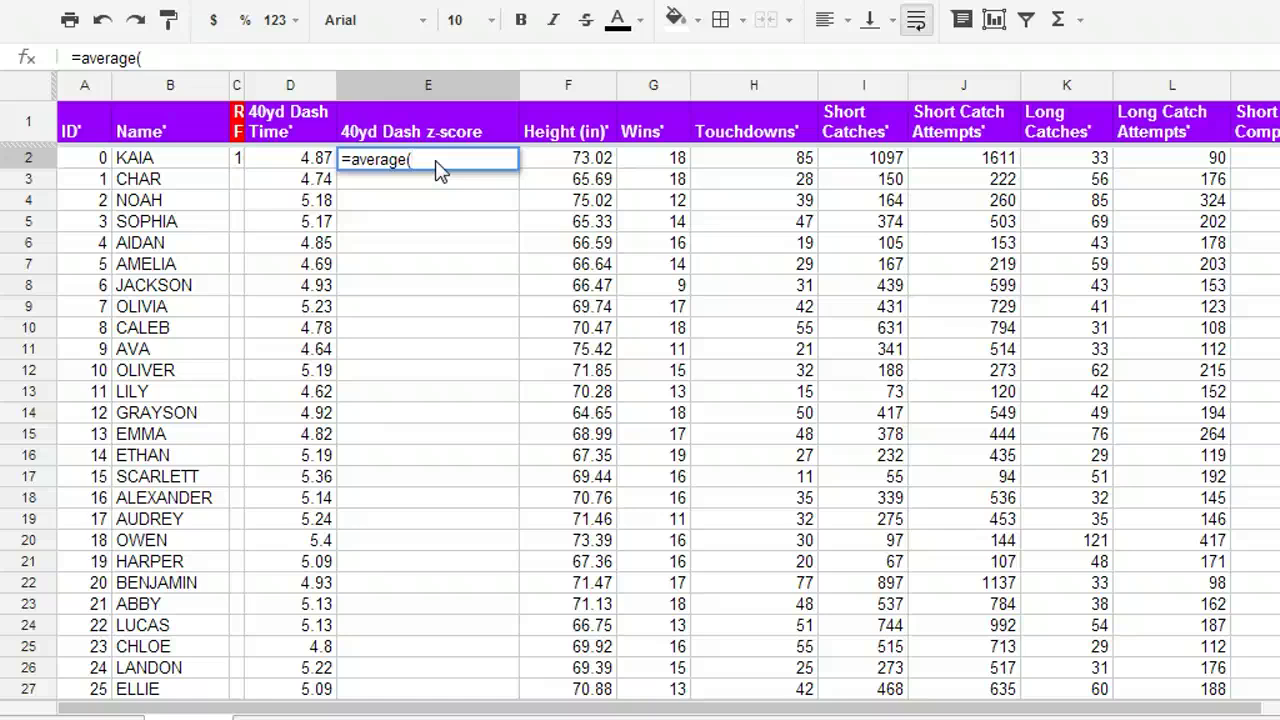
key("BackSpace")
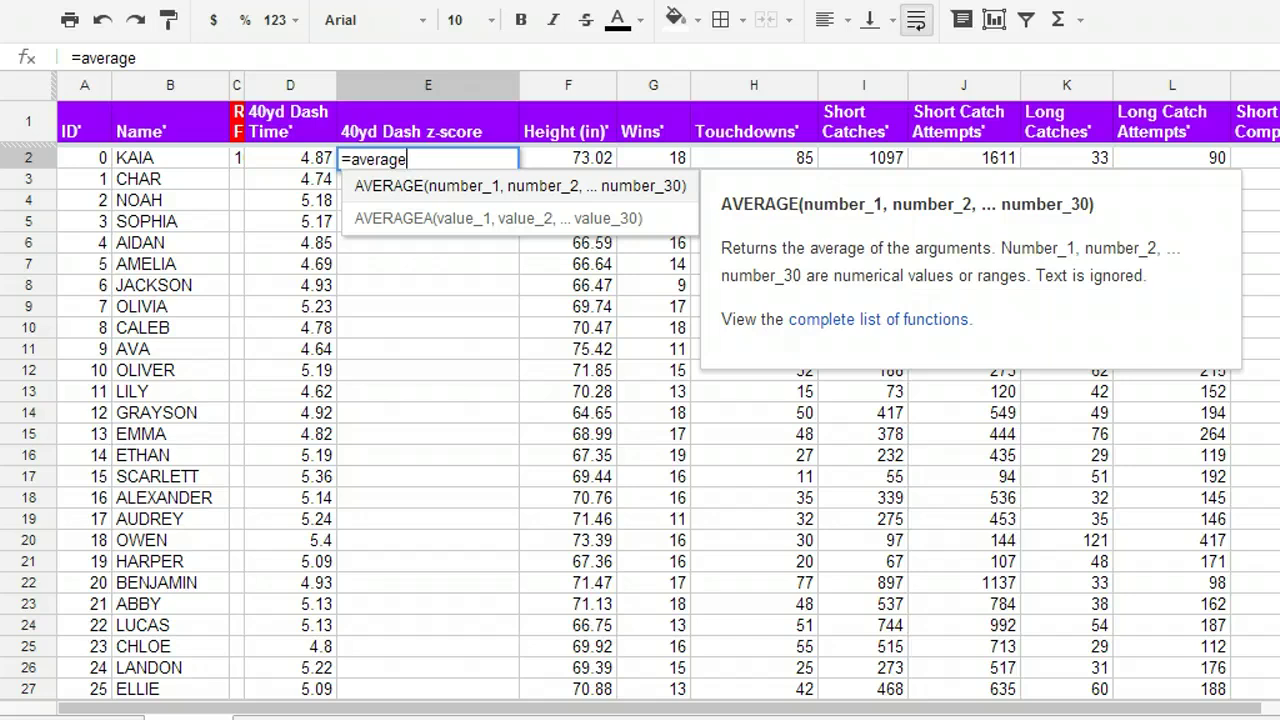
type("(")
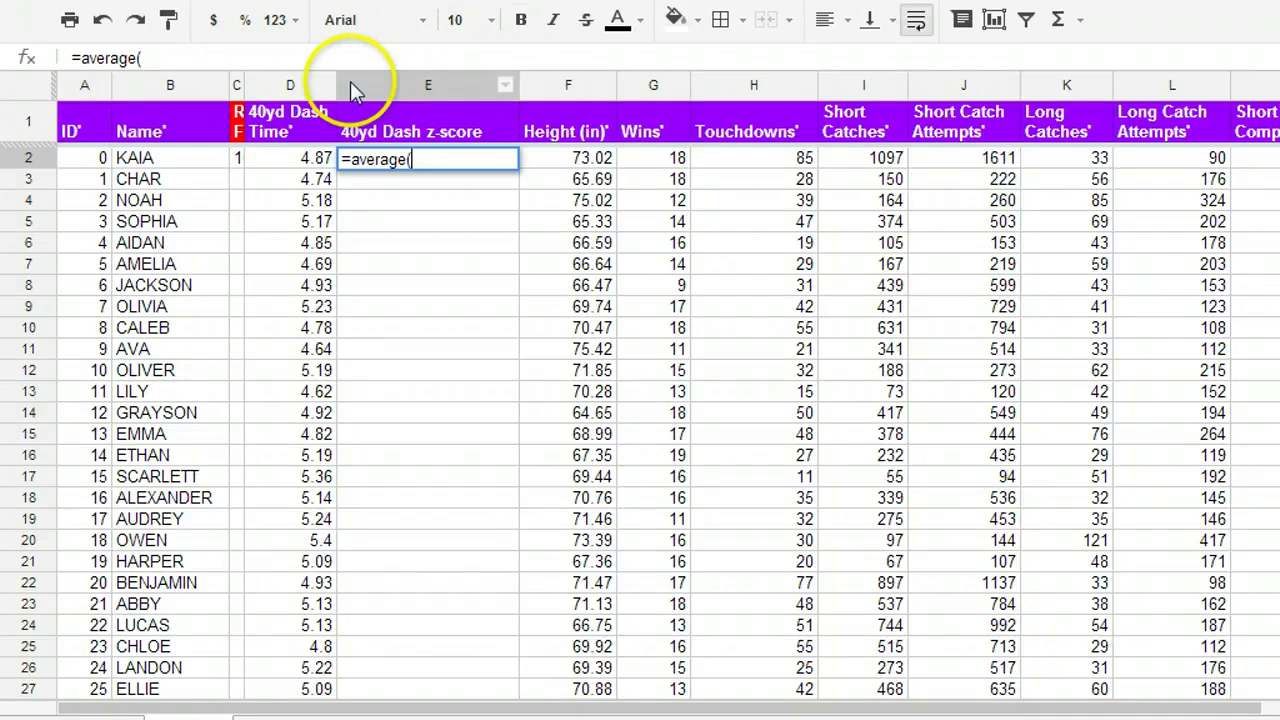
left_click(294, 91)
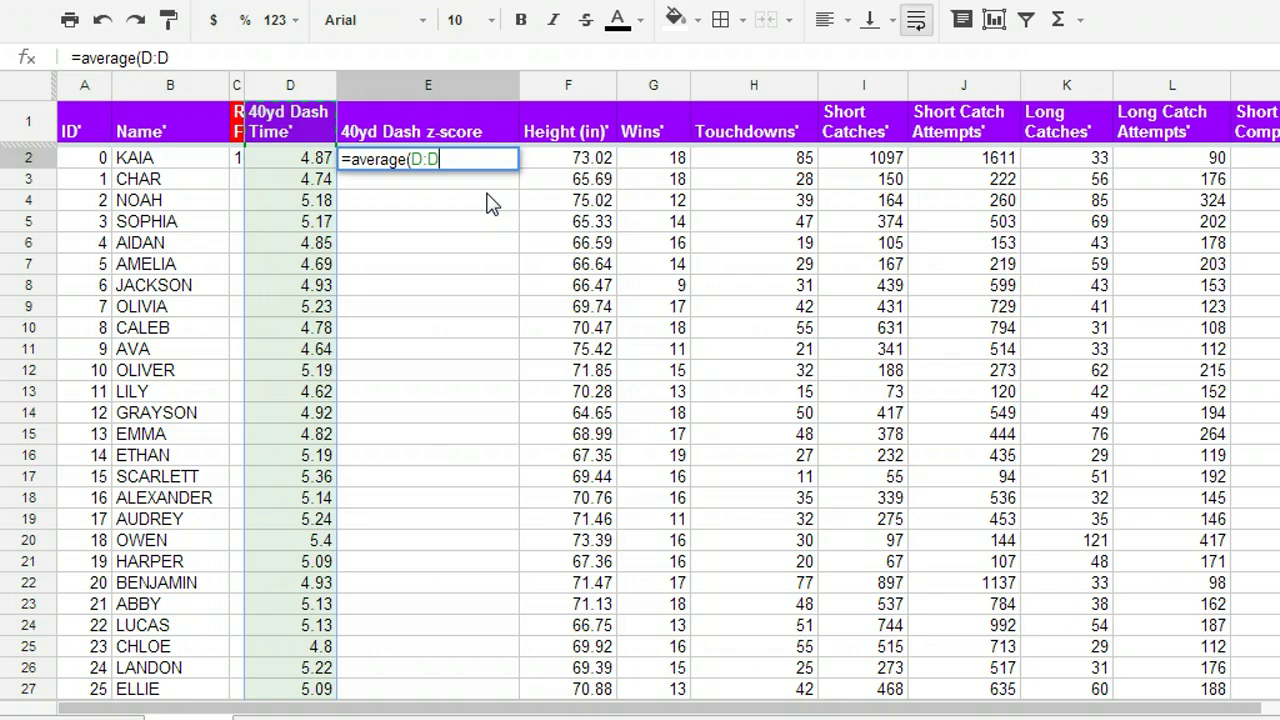
type(")")
key("Return")
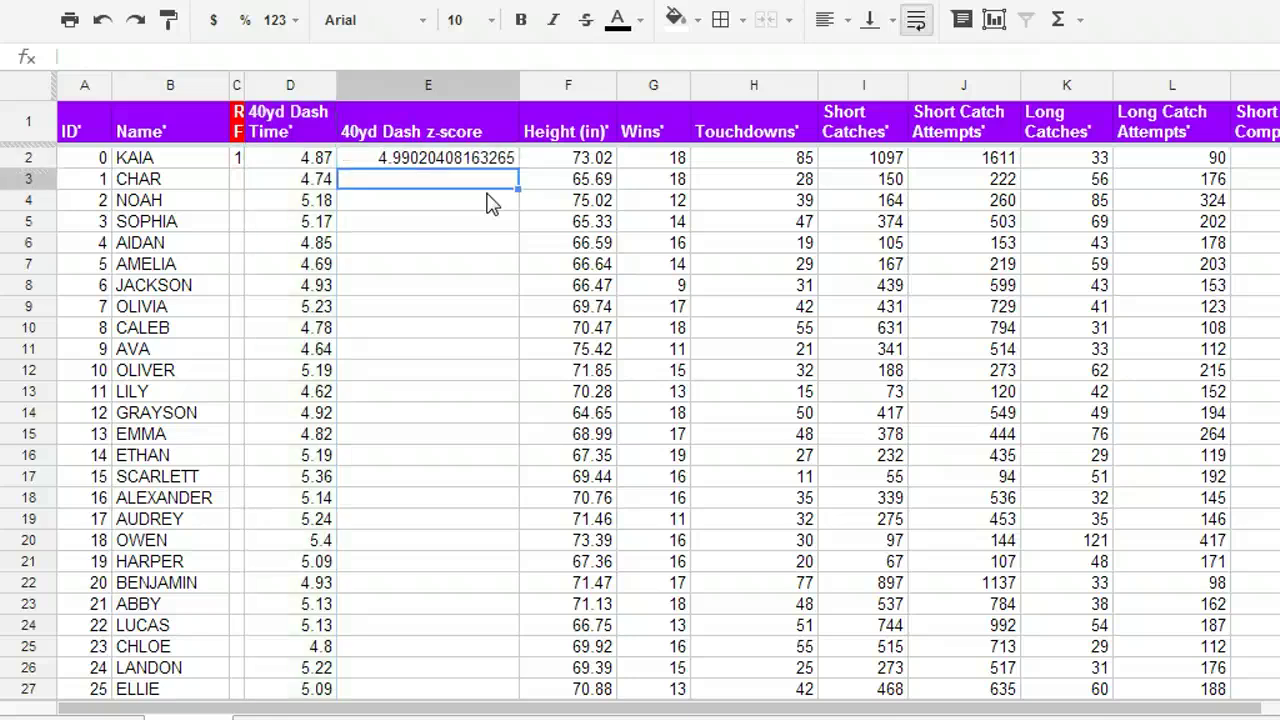
Check the 4.99020408163265 average in E2 and move on to E3.
left_click(443, 170)
scroll(300, 457, "down", 15)
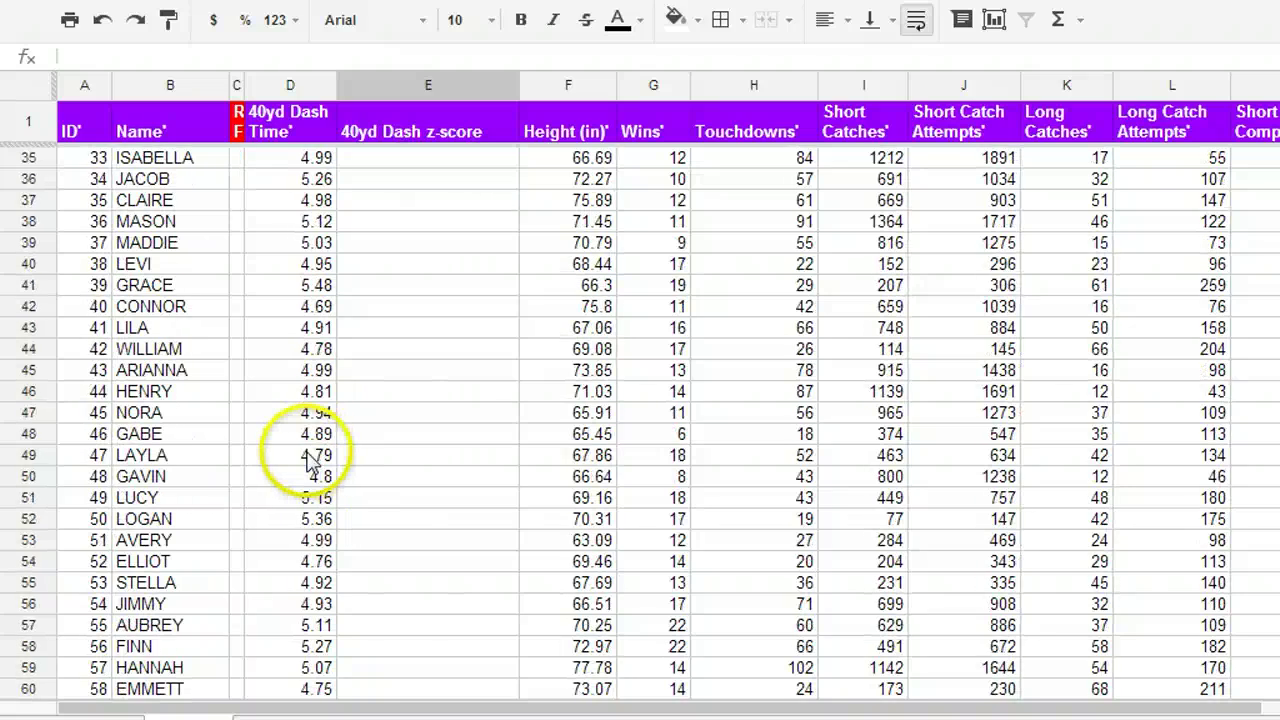
scroll(310, 460, "up", 16)
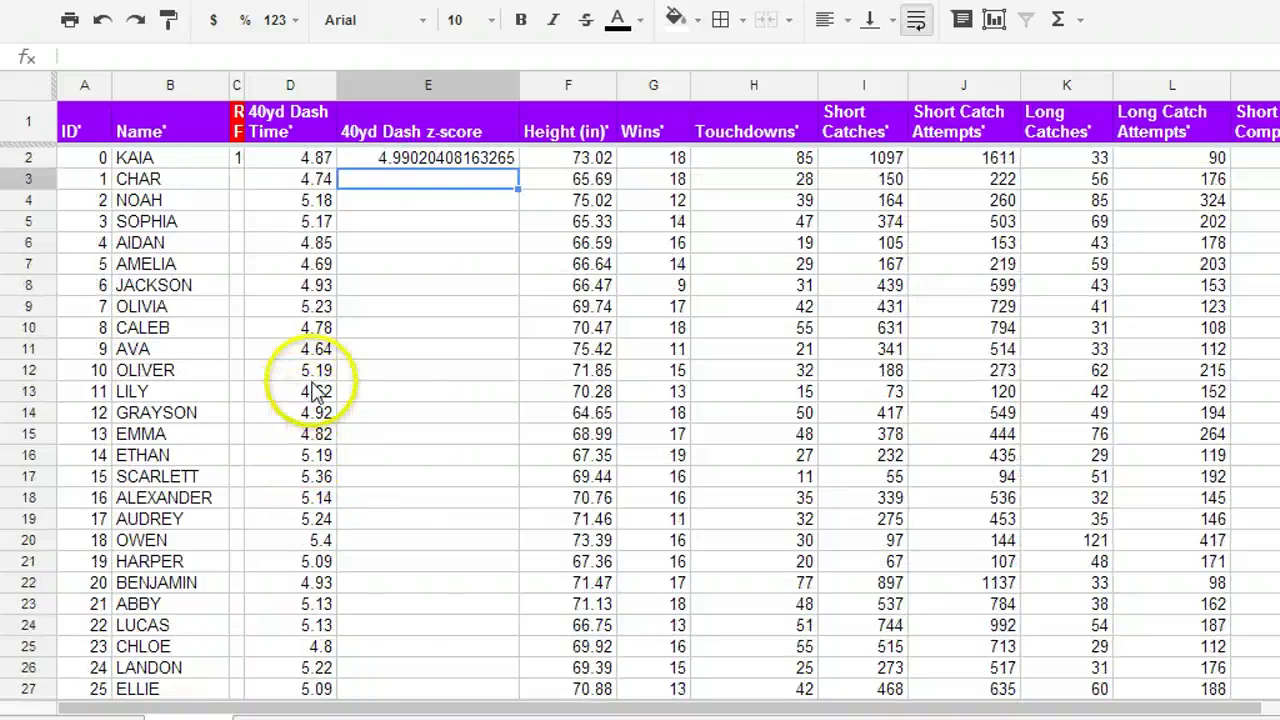
left_click(416, 163)
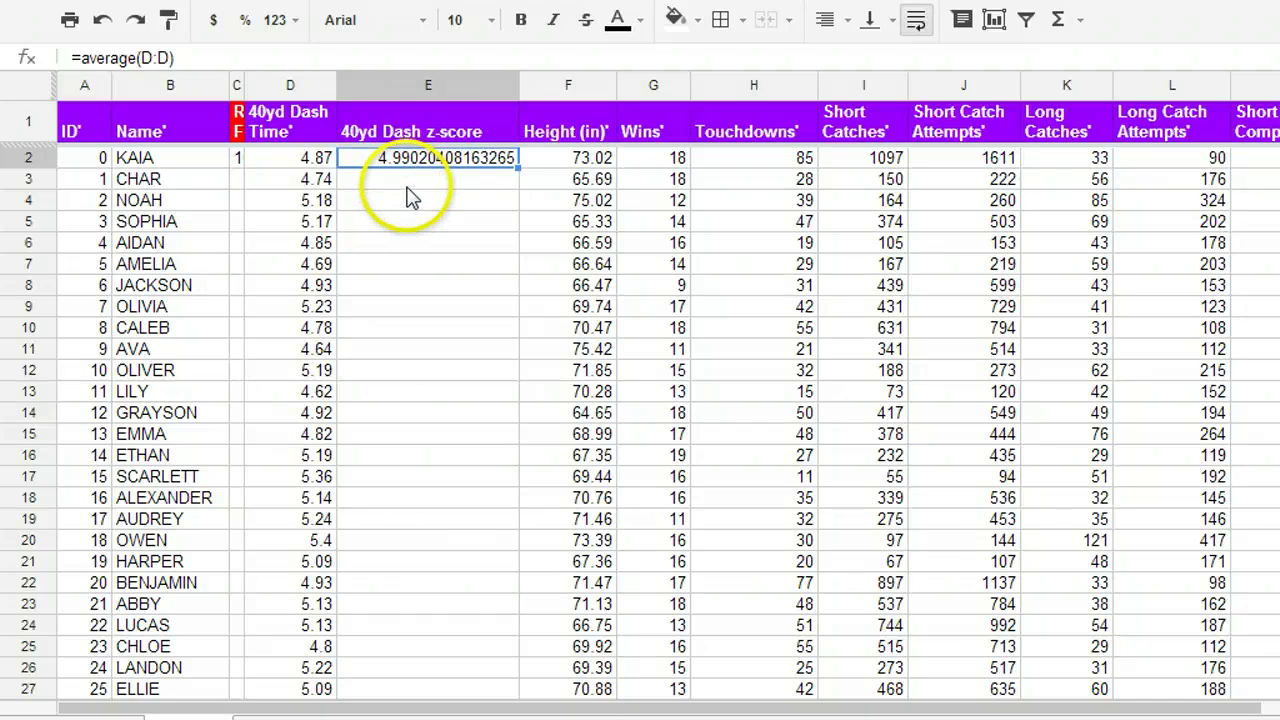
left_click(410, 182)
left_click(286, 55)
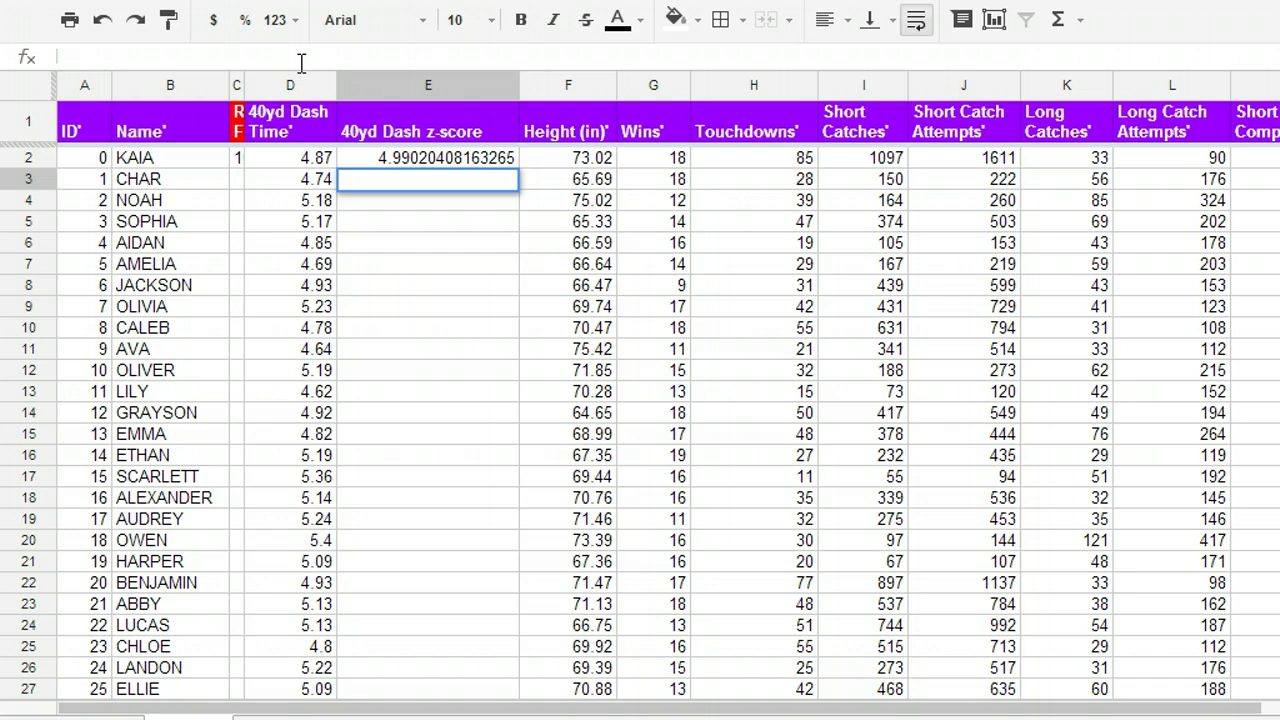
Enter =stdev(D:D) in E3, giving 0.227473707971325, and review both helper cells.
type("=st")
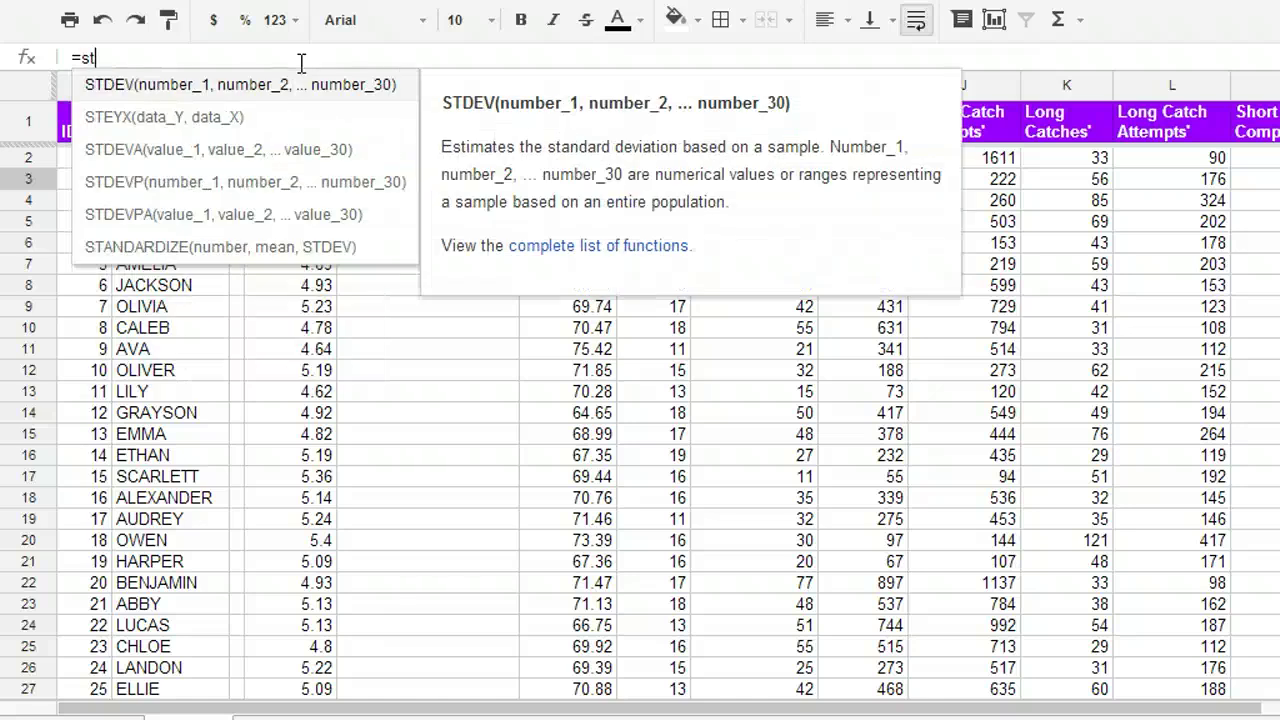
type("dev")
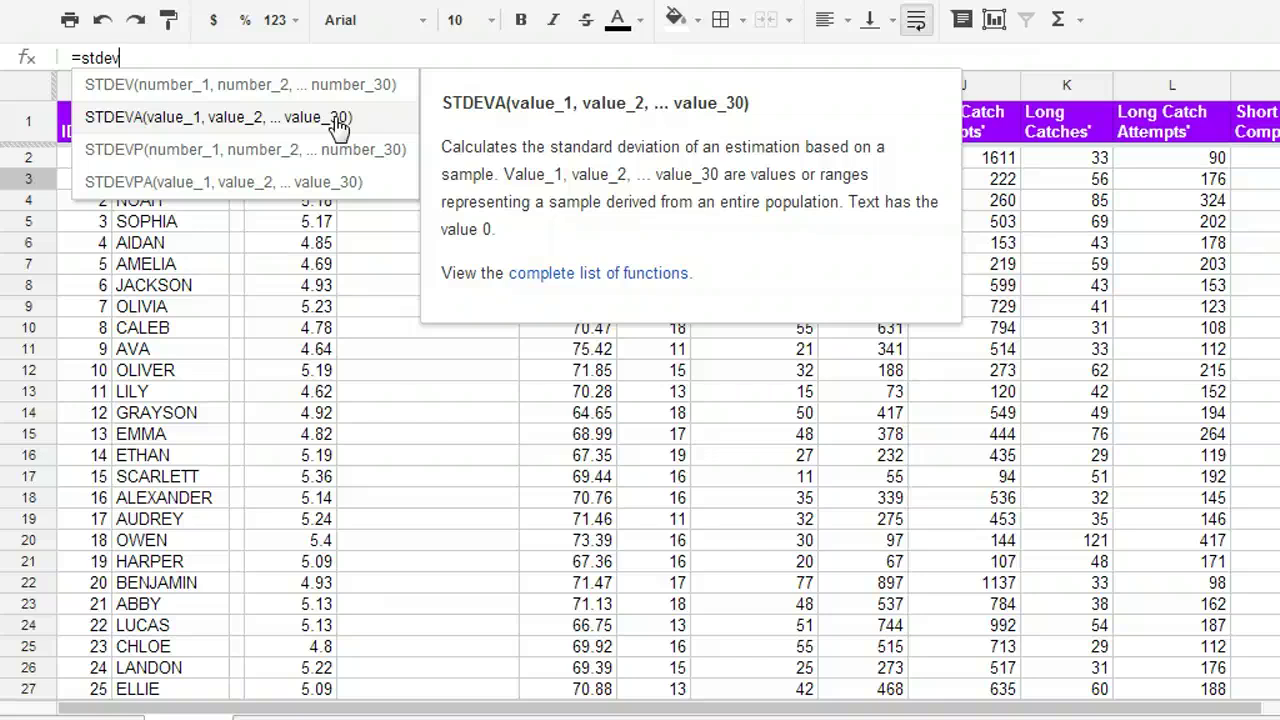
type("(")
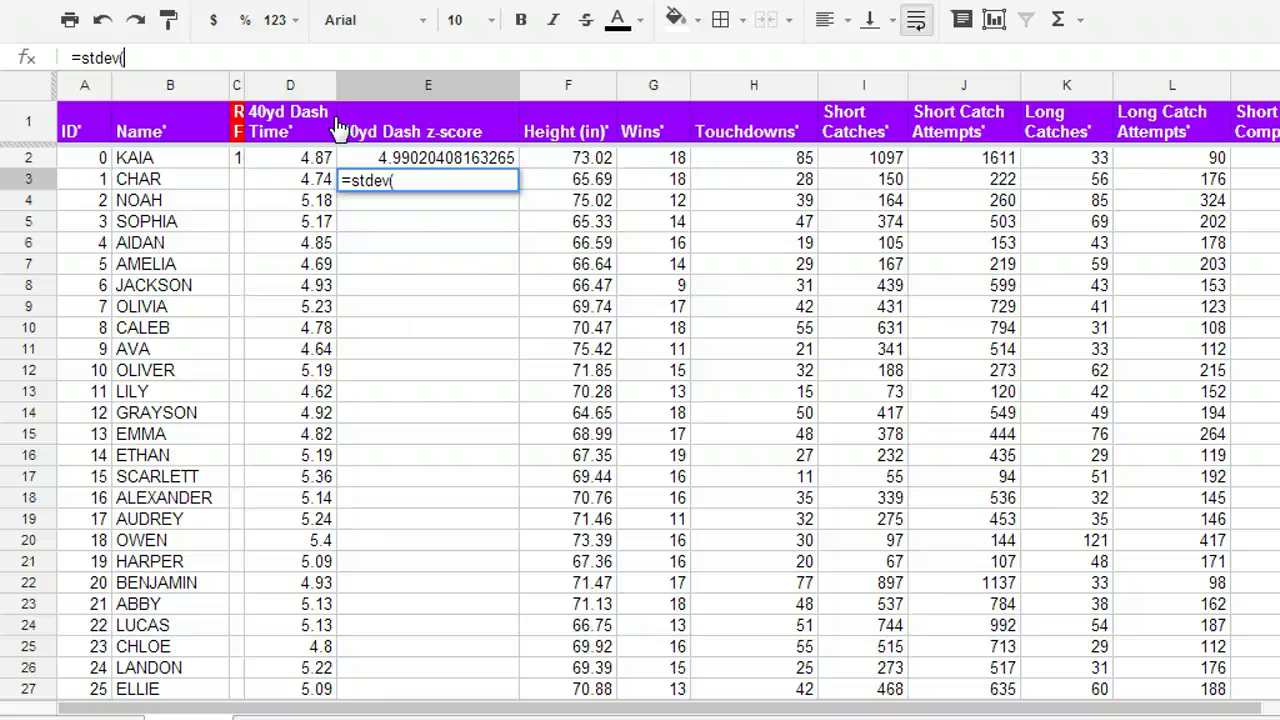
left_click(290, 87)
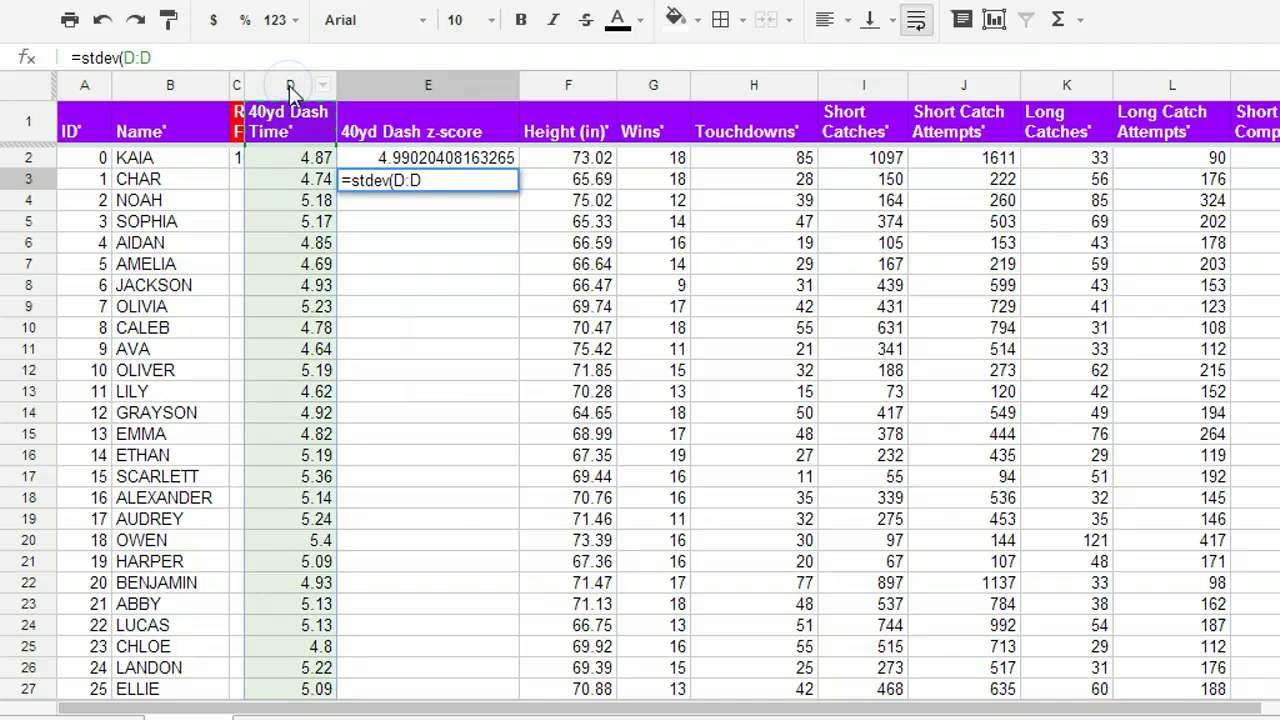
type(")")
key("Return")
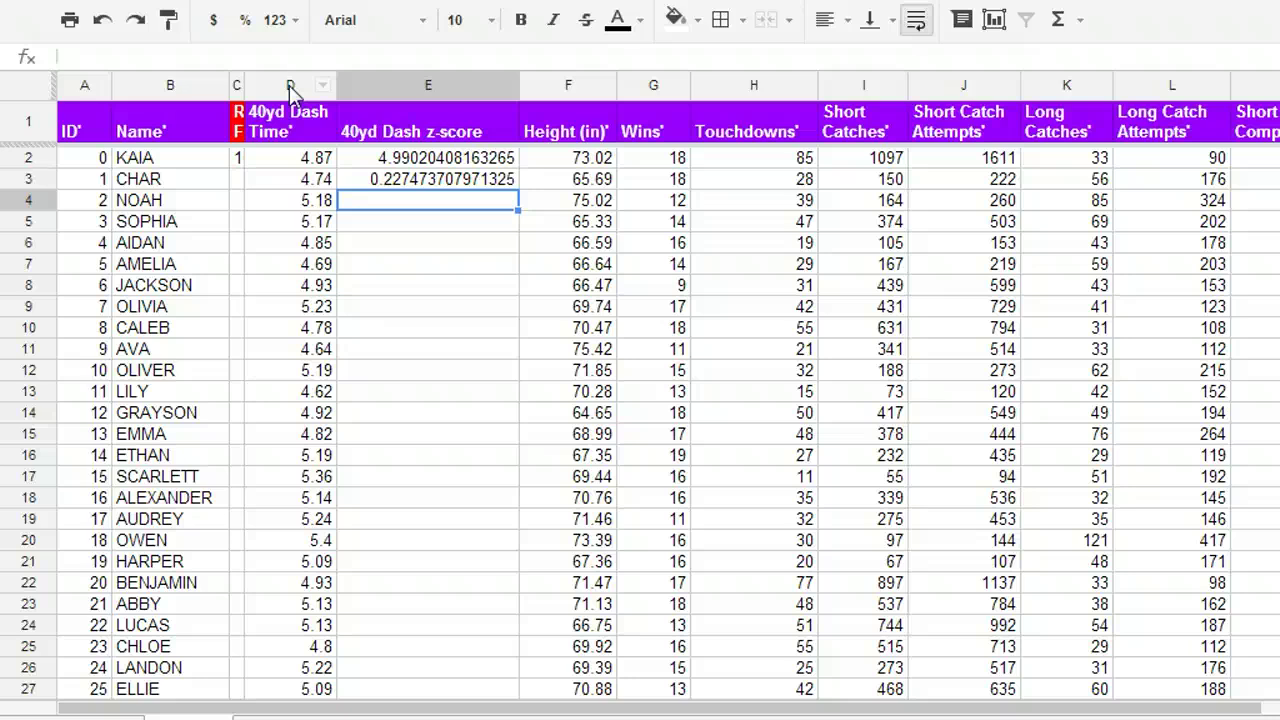
key("Up")
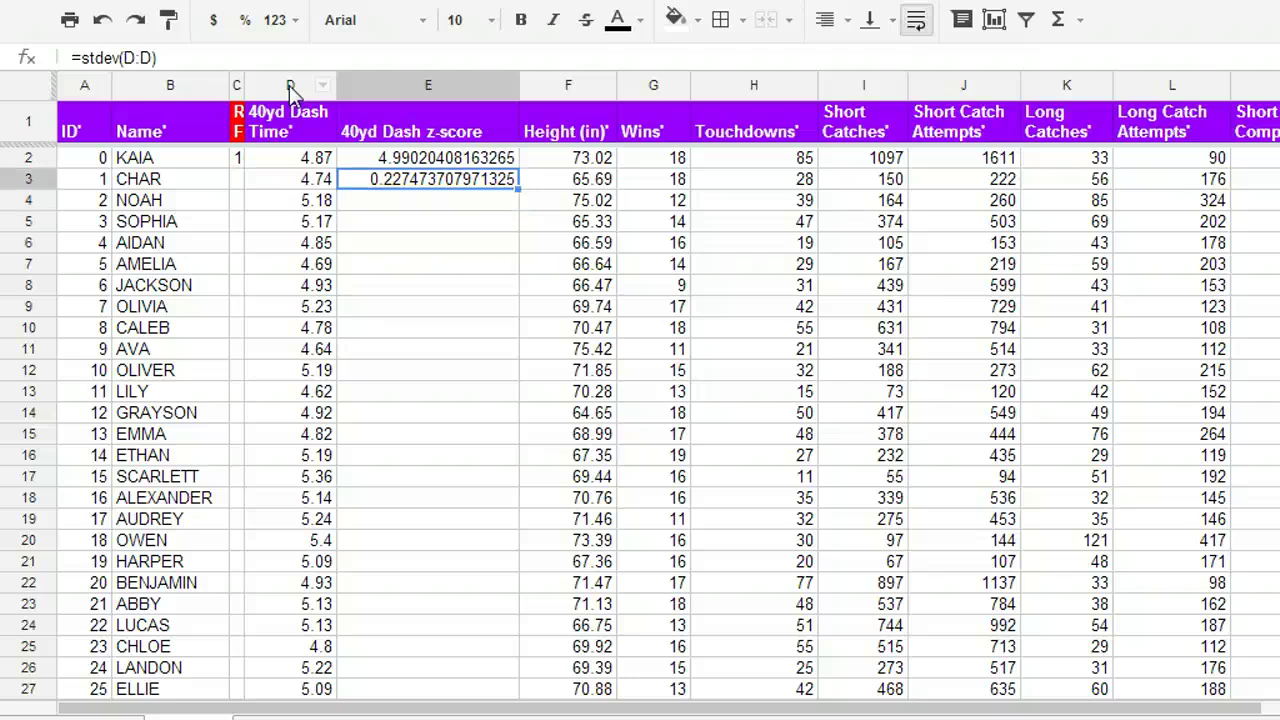
key("Up")
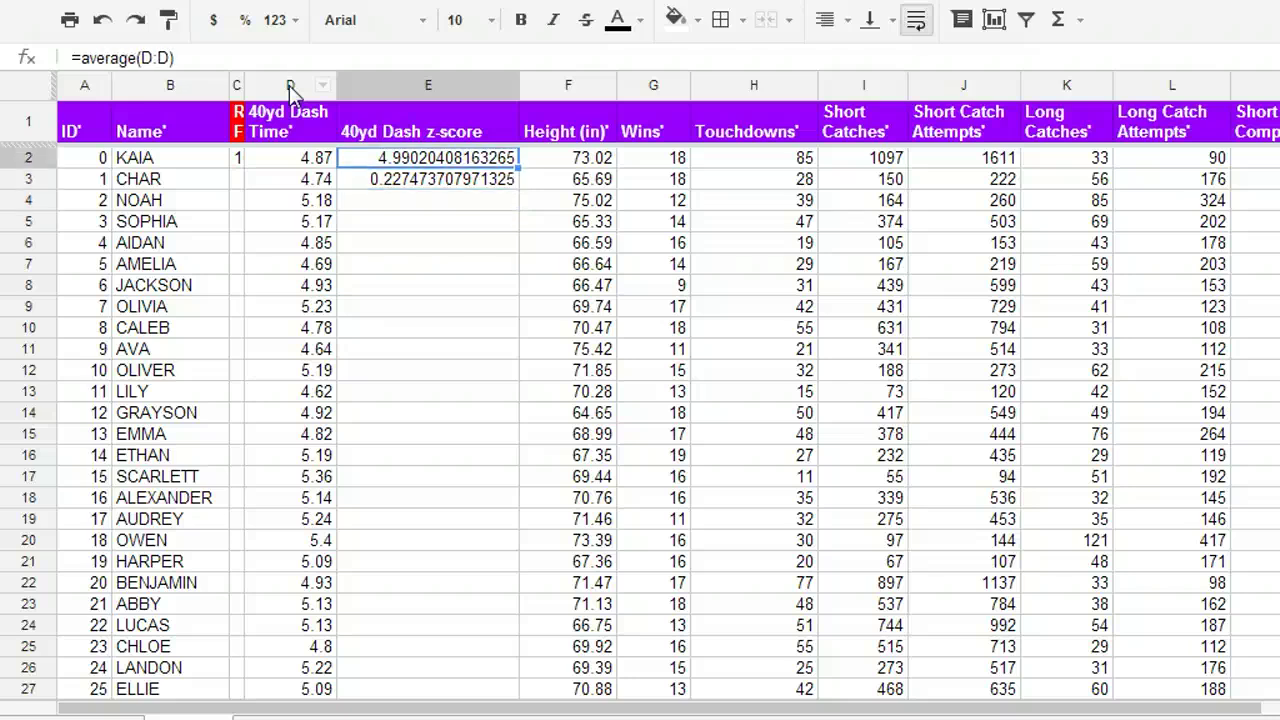
key("Down")
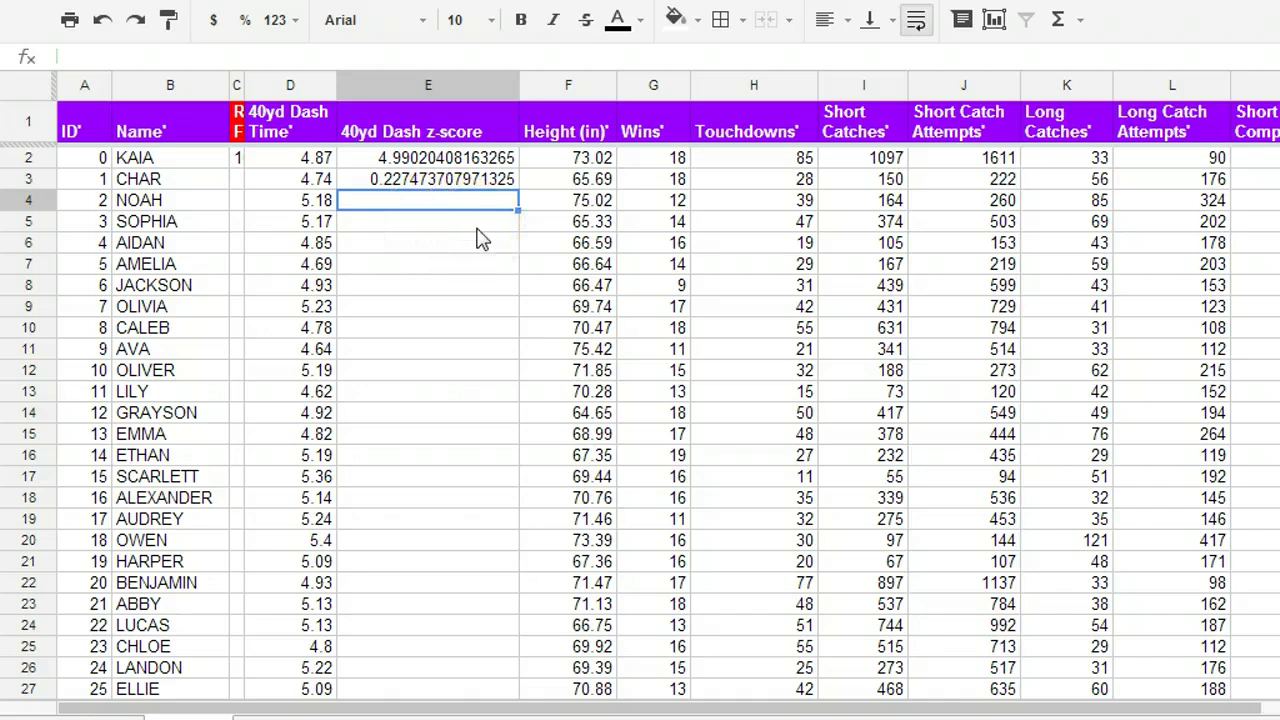
Build the numerator (D4-average(D:D)) of NOAH's z-score formula in E4.
type("=")
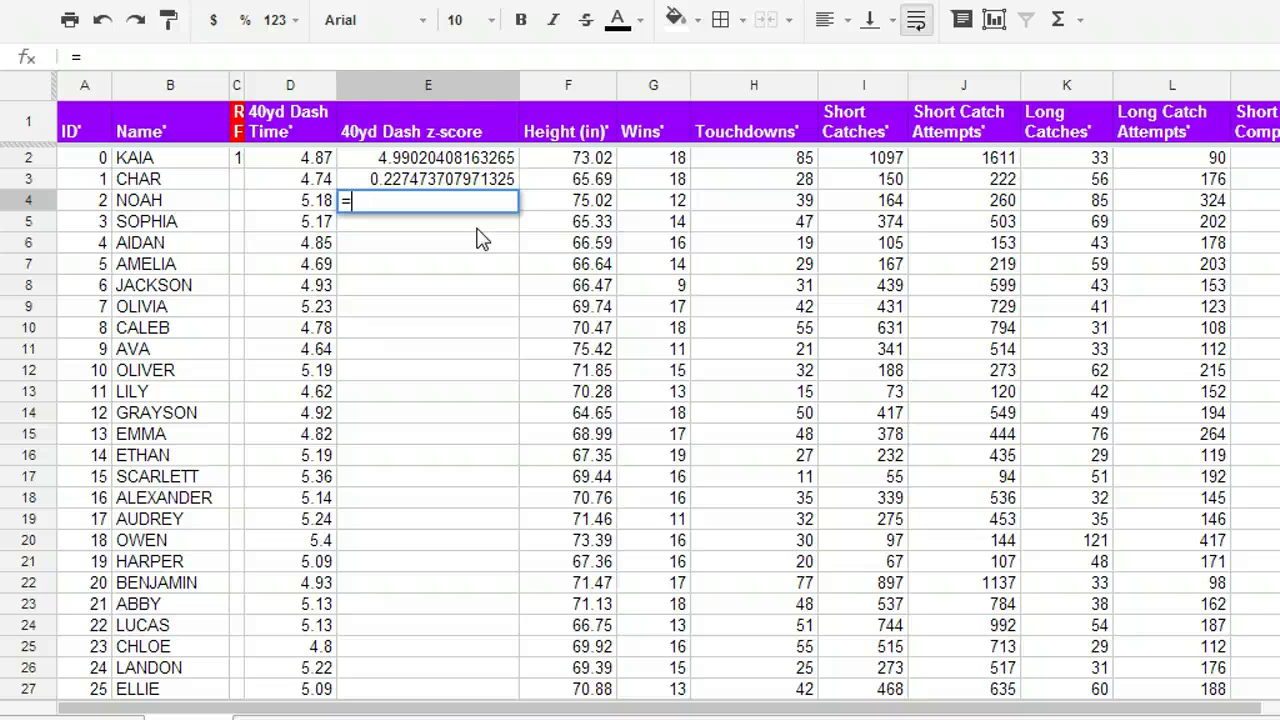
left_click(320, 207)
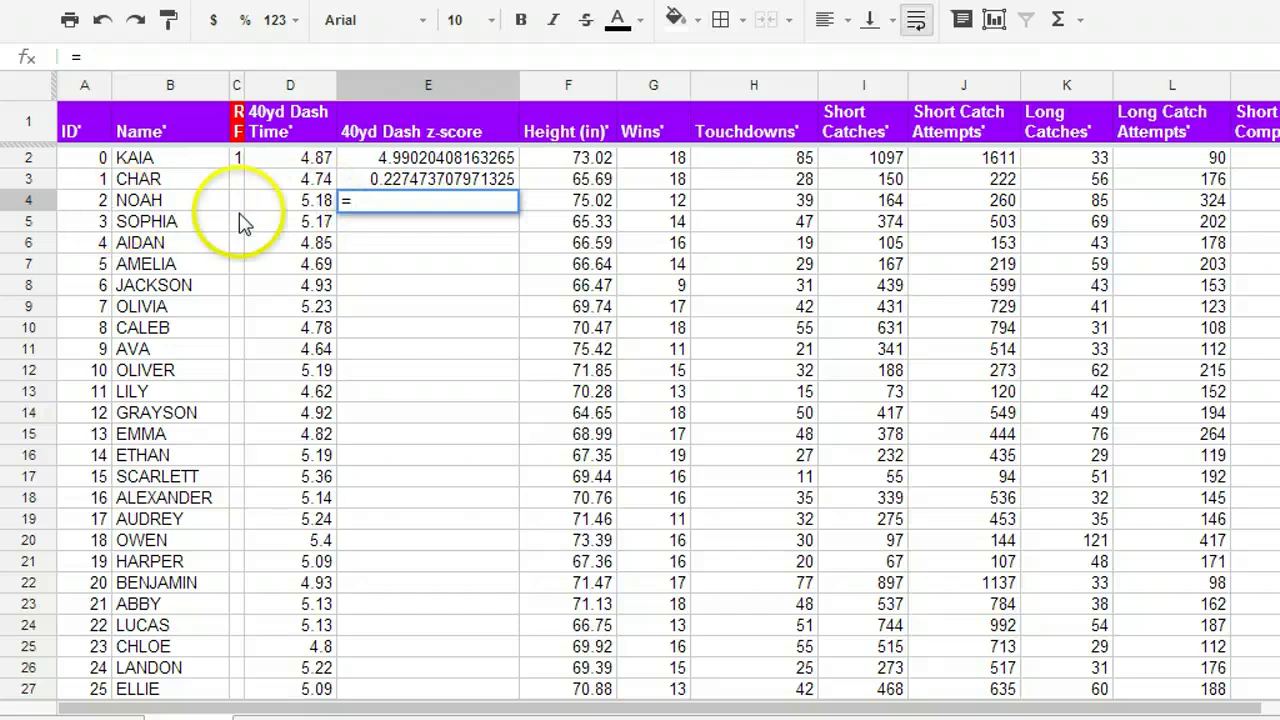
left_click(315, 208)
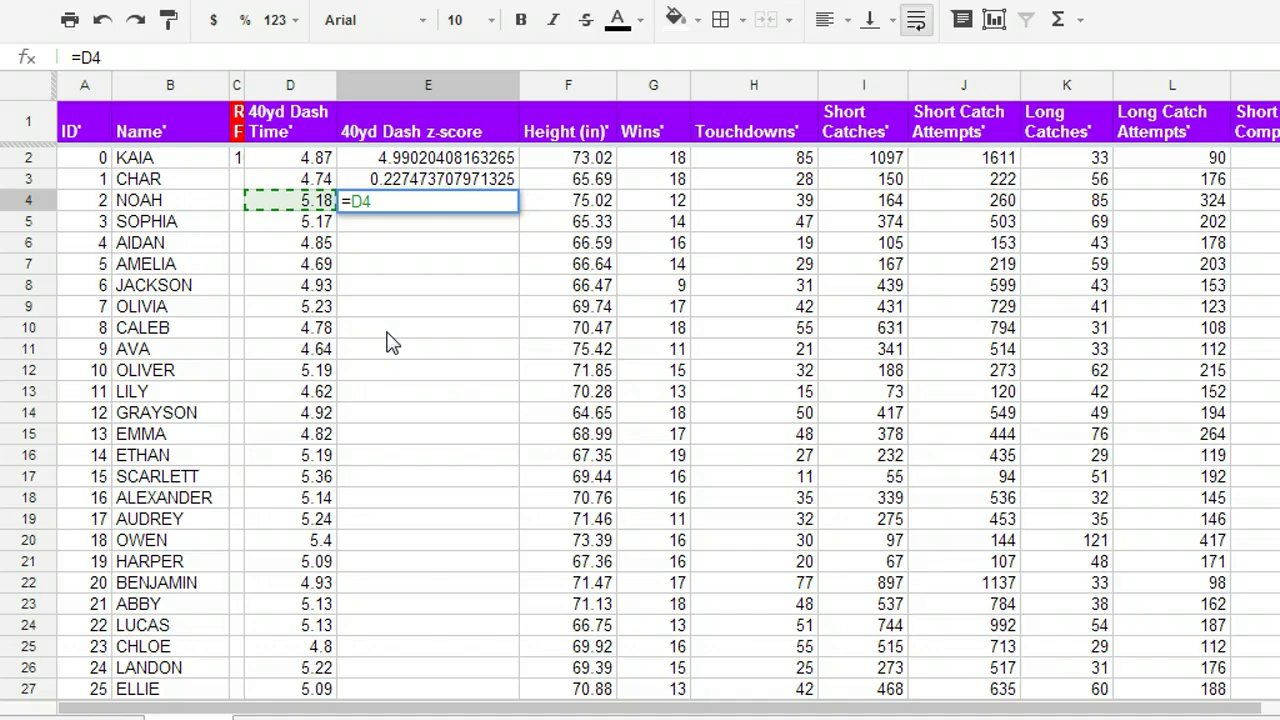
type("-")
type("aver")
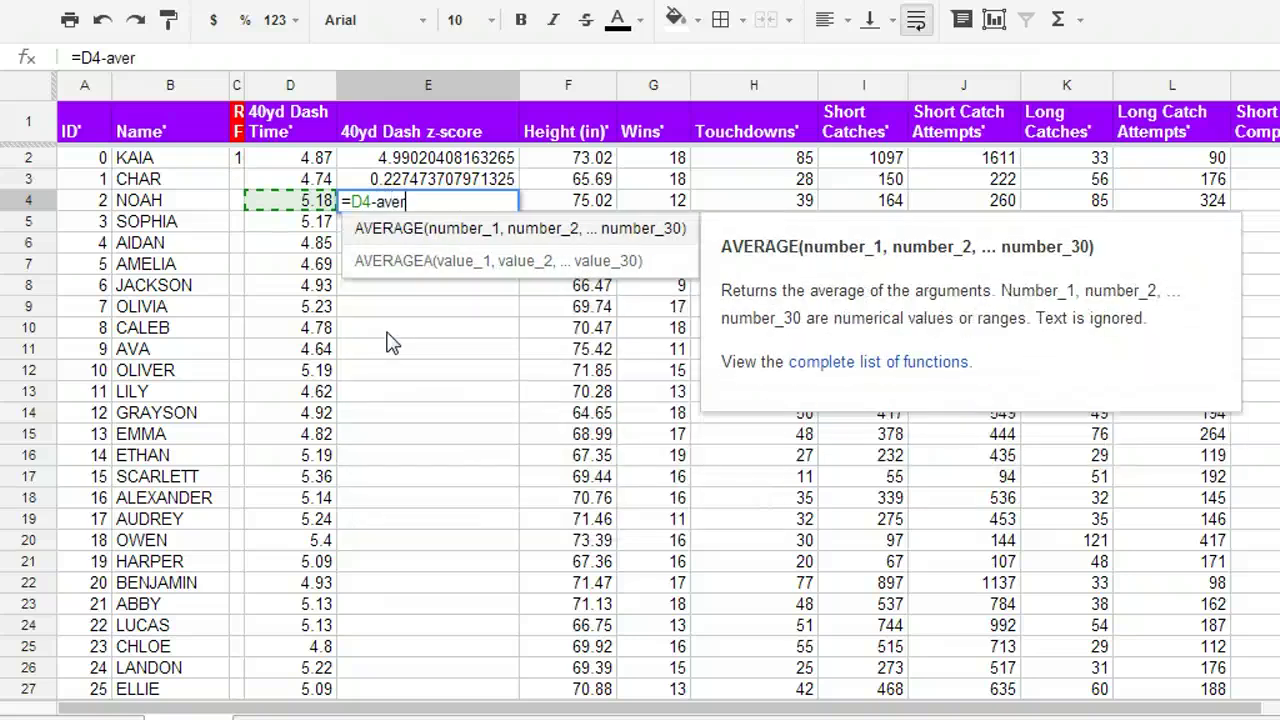
type("age(")
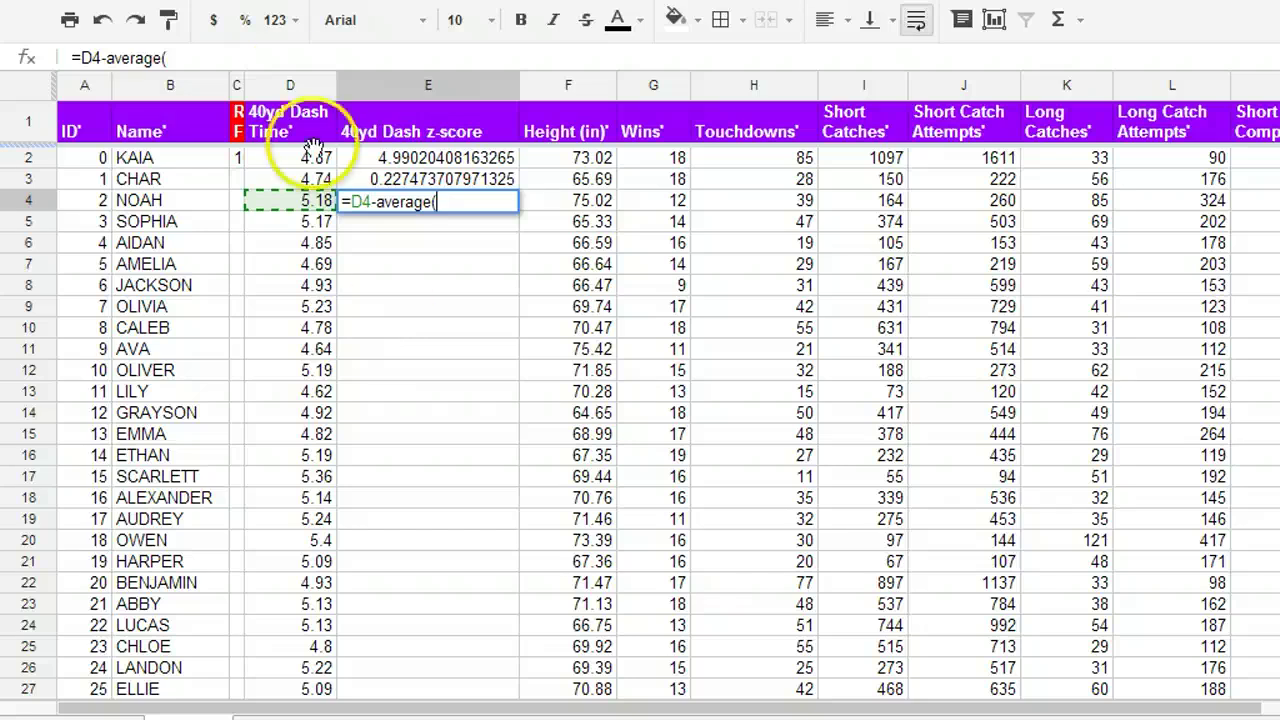
left_click(290, 85)
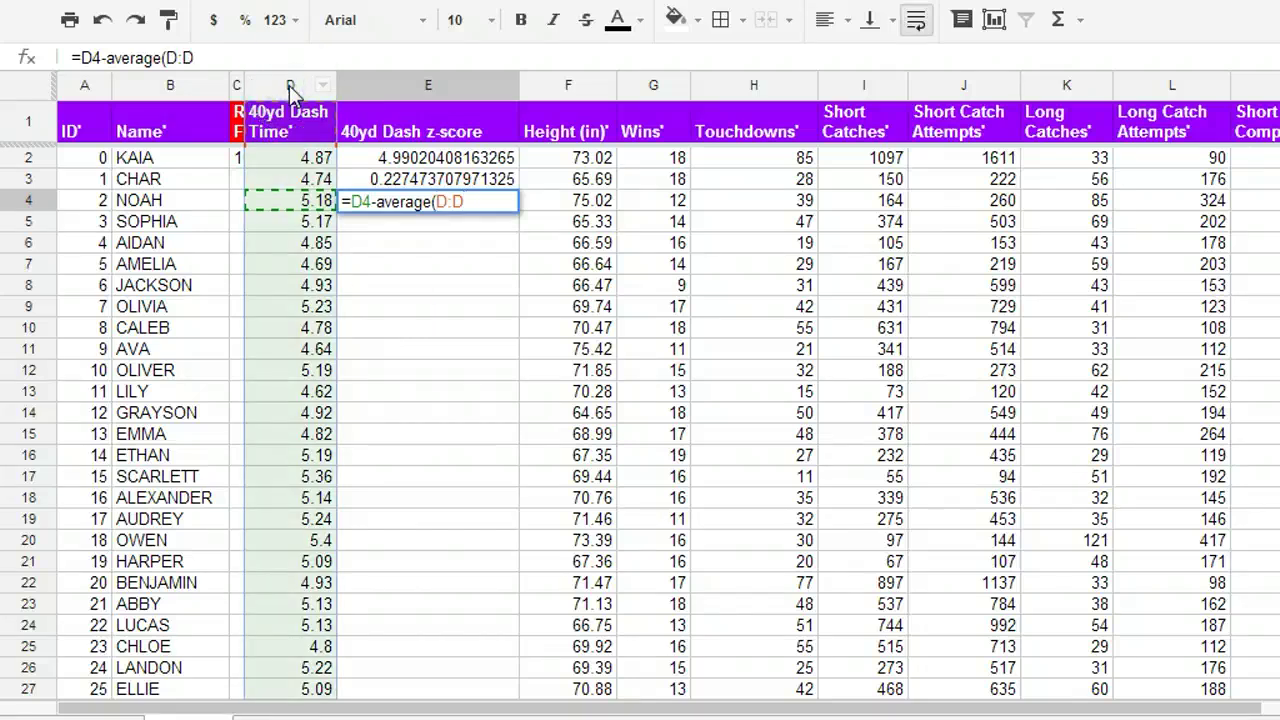
type(")")
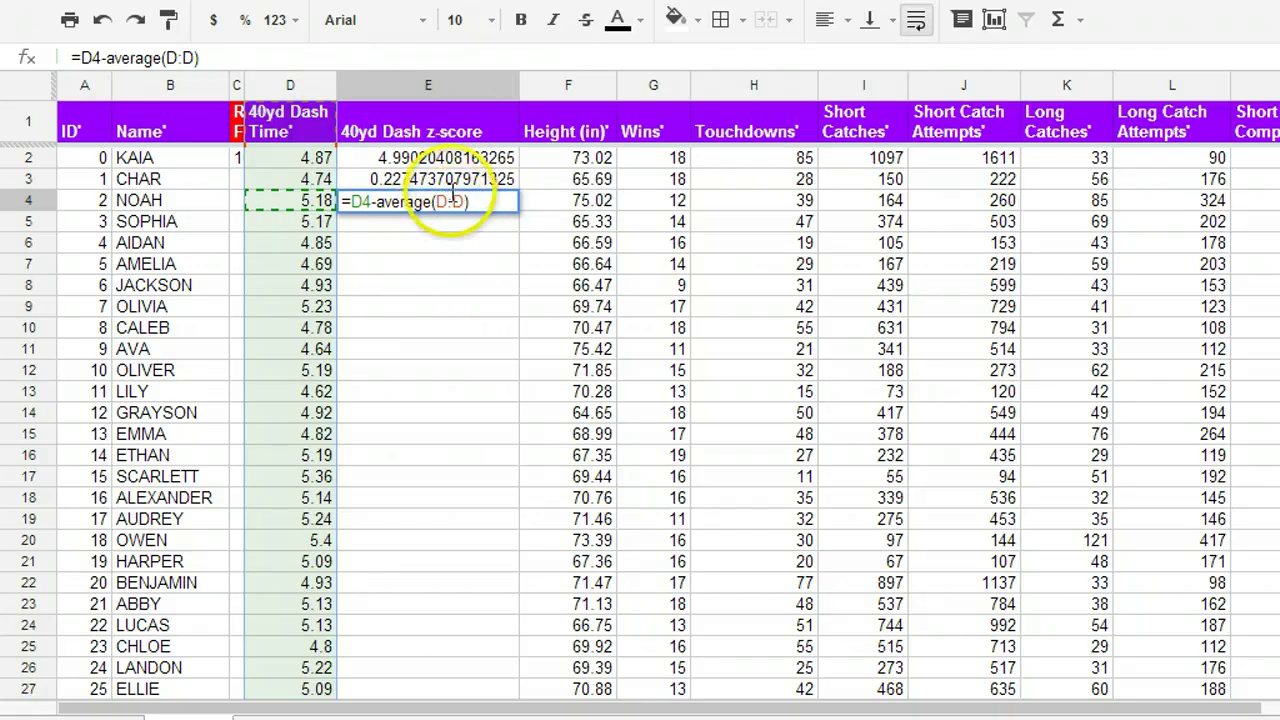
left_click(352, 201)
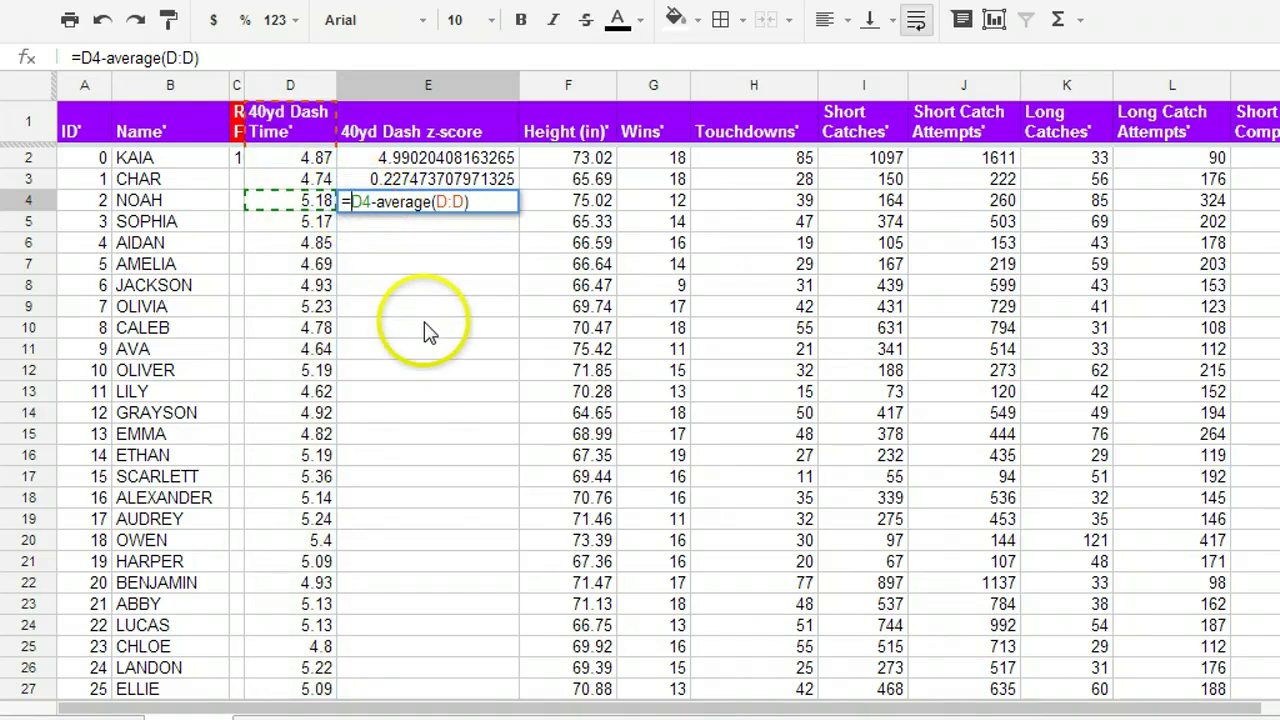
type("(")
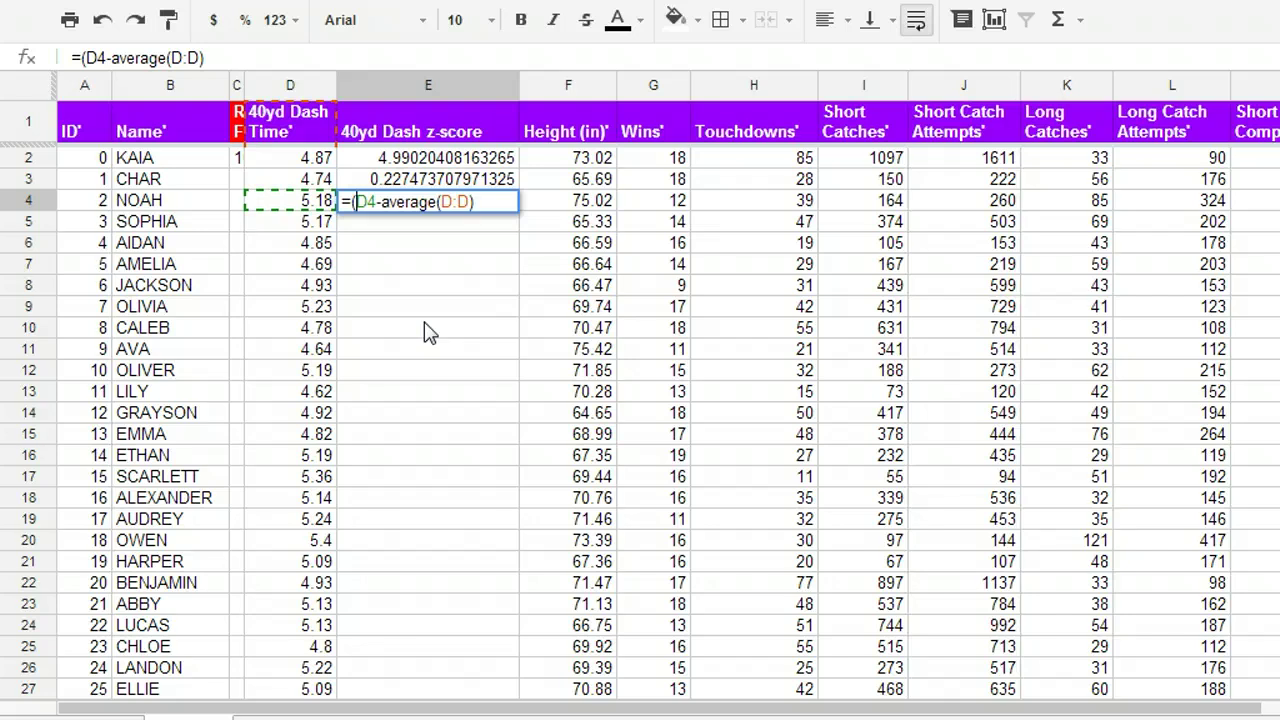
key("End")
type(")")
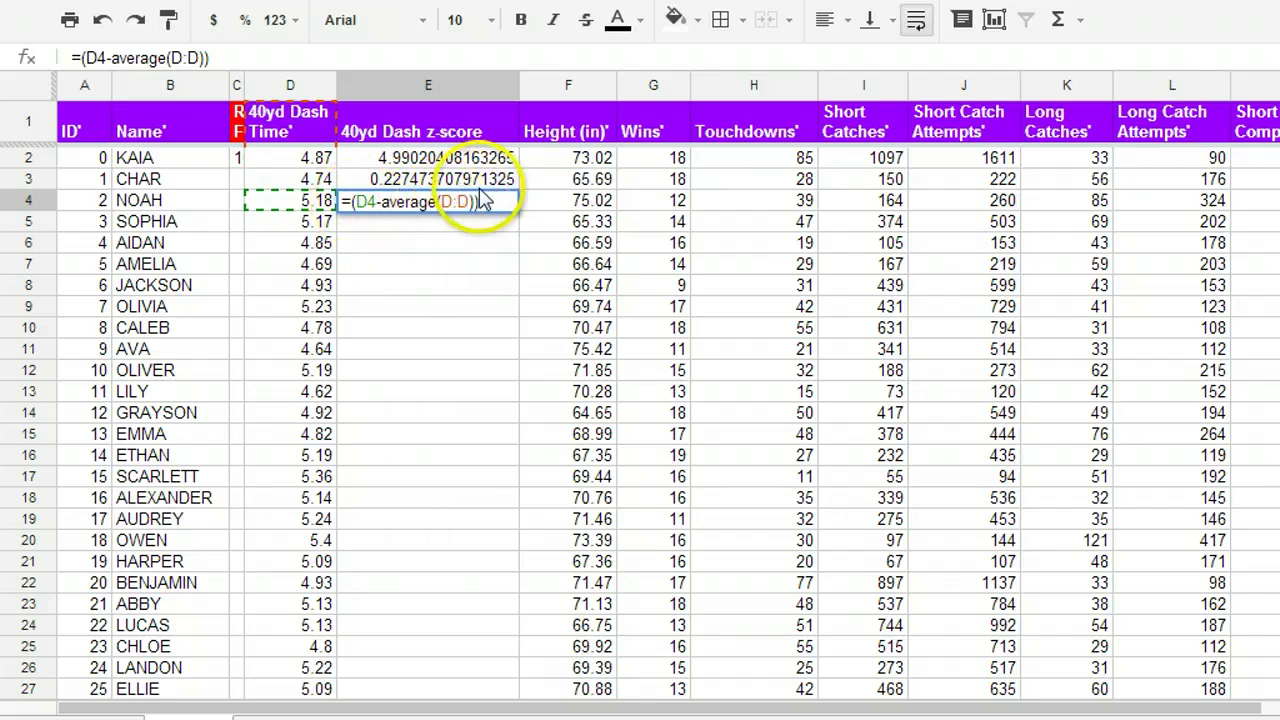
Add the division by stdev(D:D) to the E4 formula.
type(")")
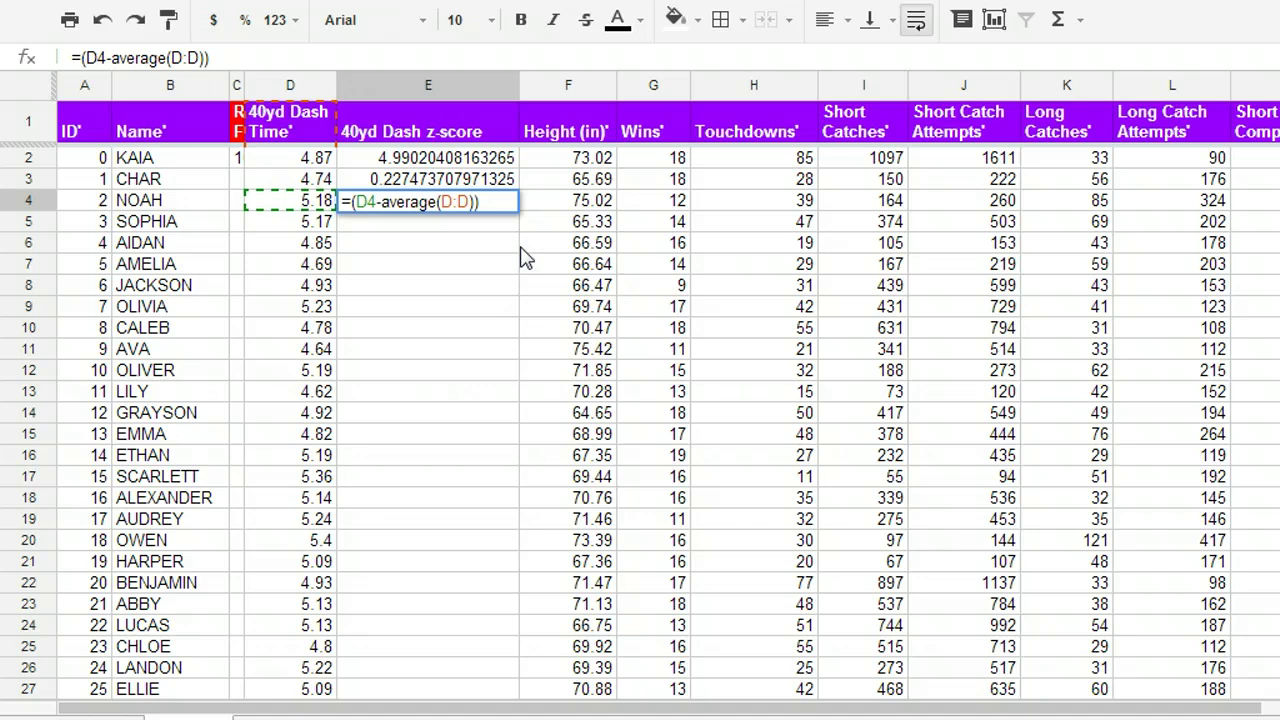
type("/")
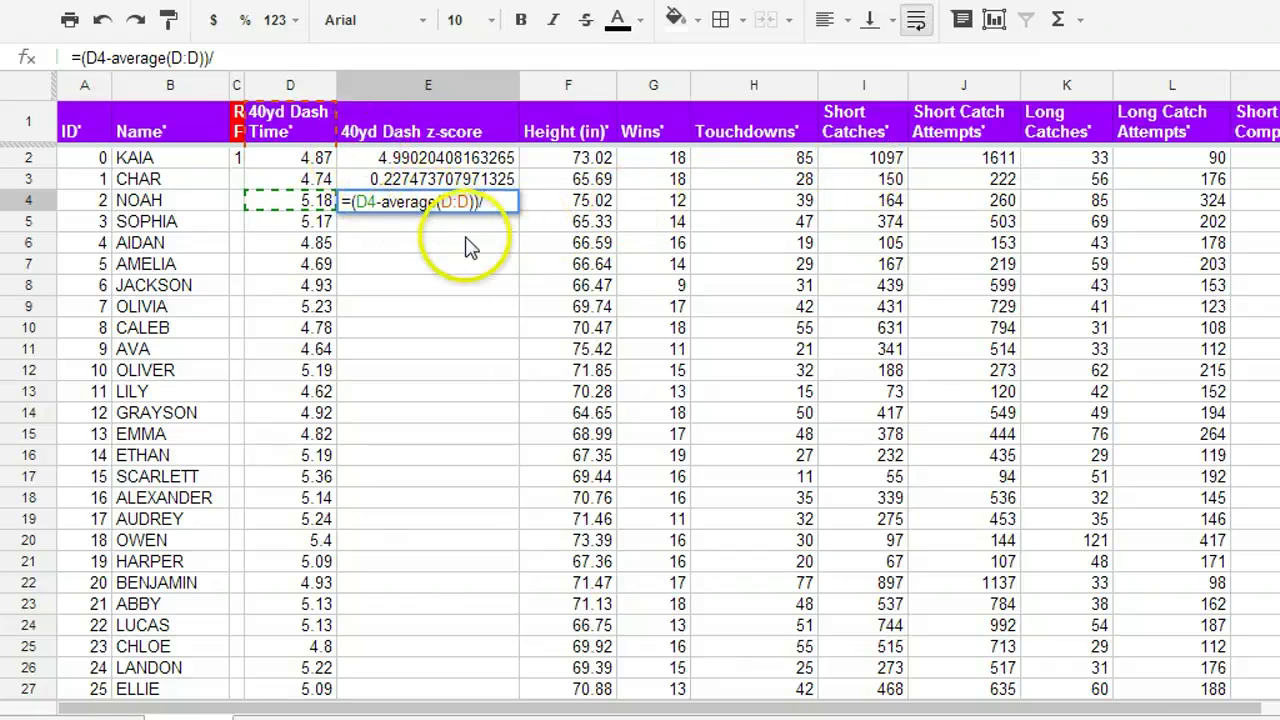
type("stdev")
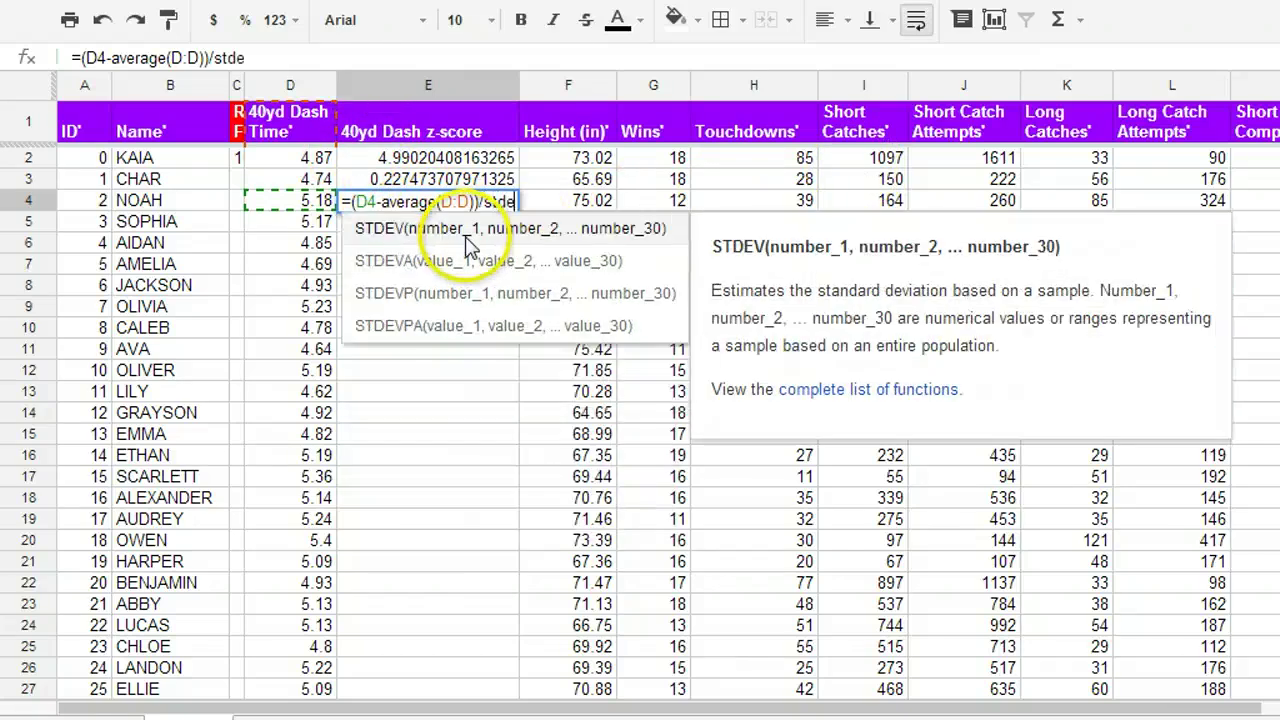
left_click(470, 245)
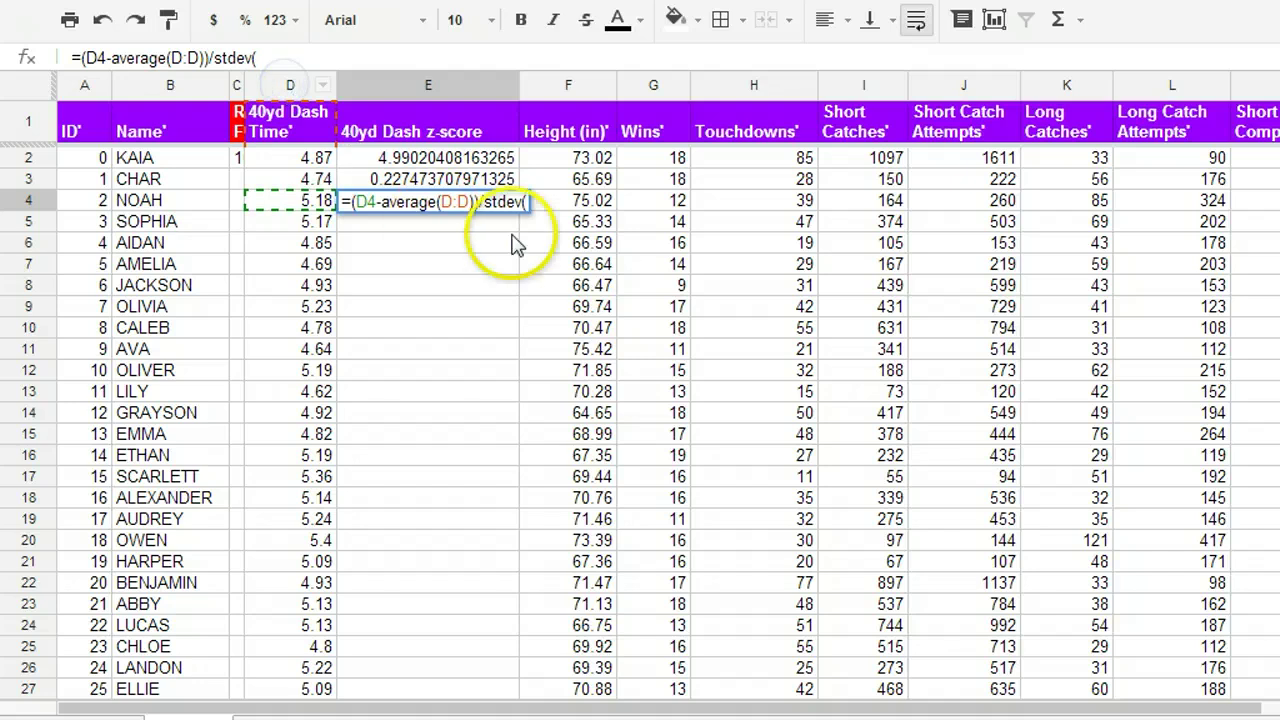
left_click(297, 62)
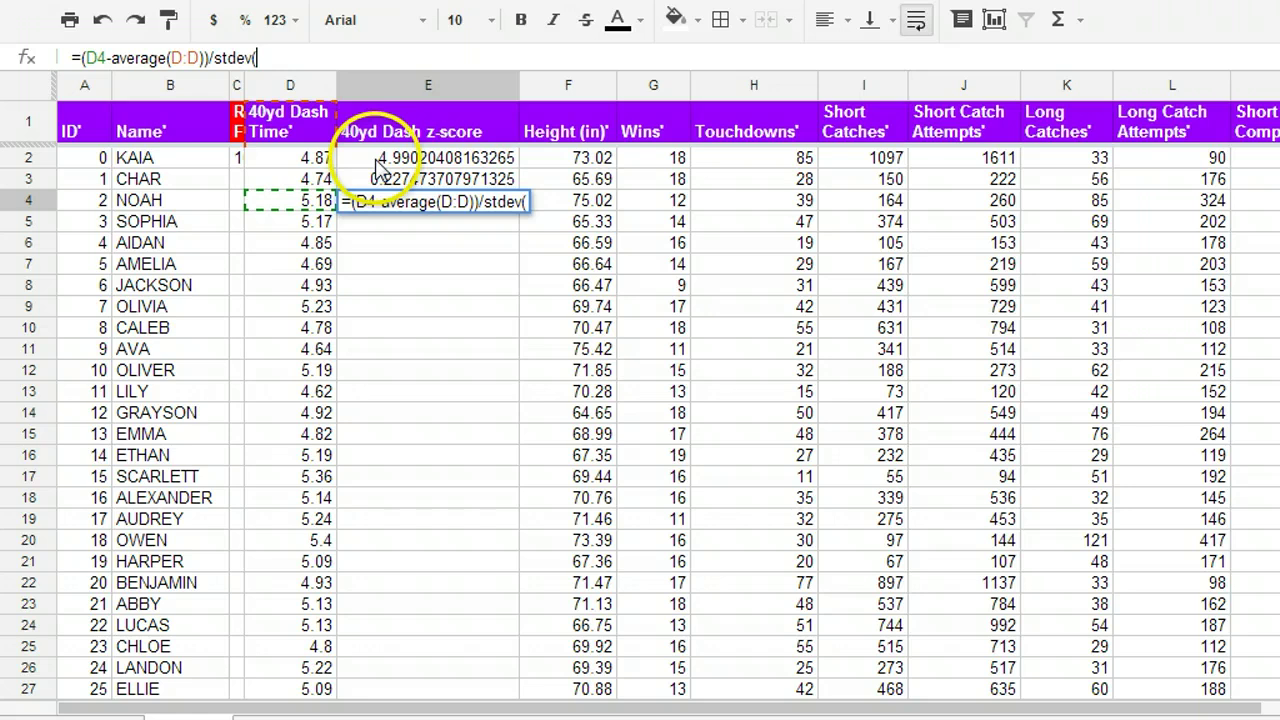
type("D")
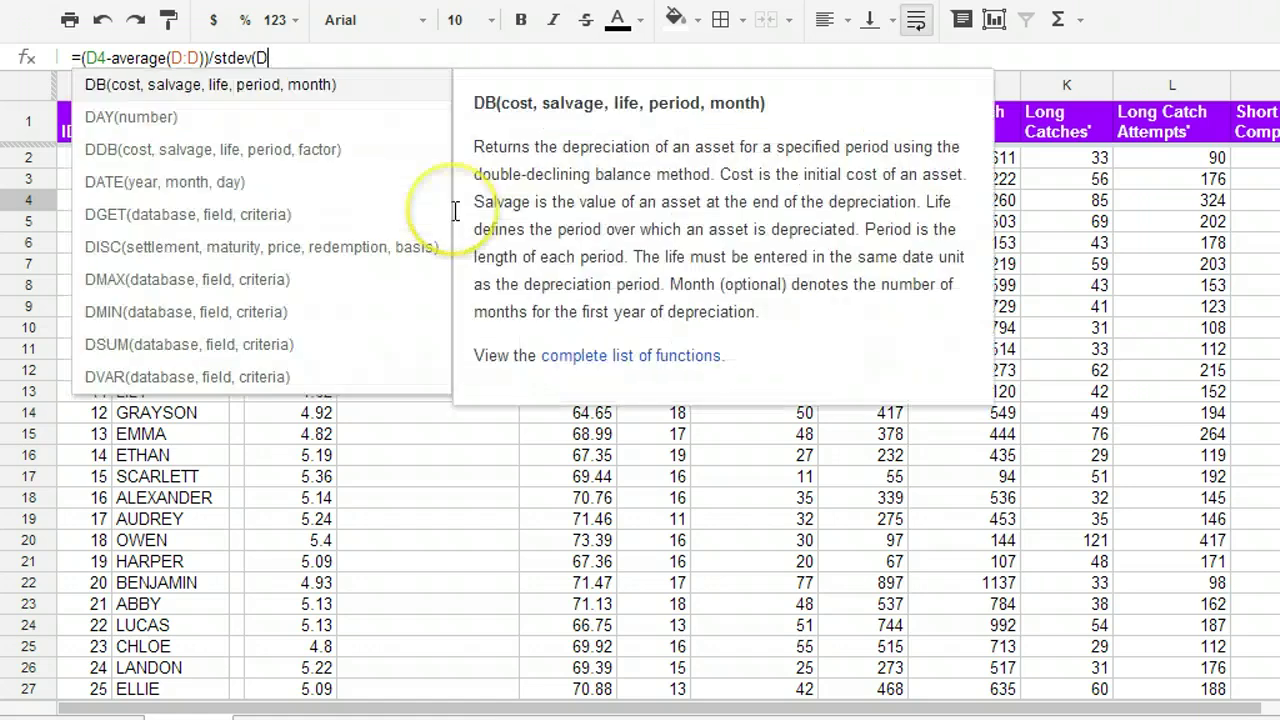
type(":D")
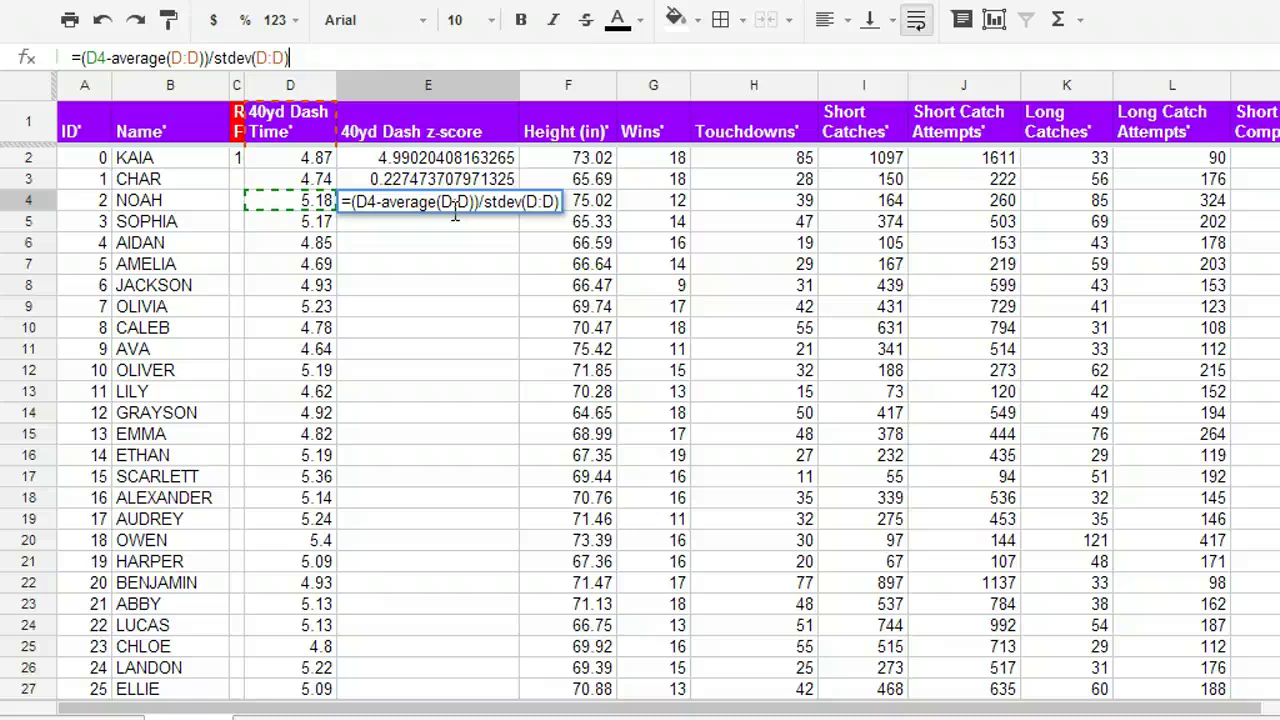
Commit NOAH's z-score formula and clear the average and stdev helpers from E2 and E3.
type(")")
key("Return")
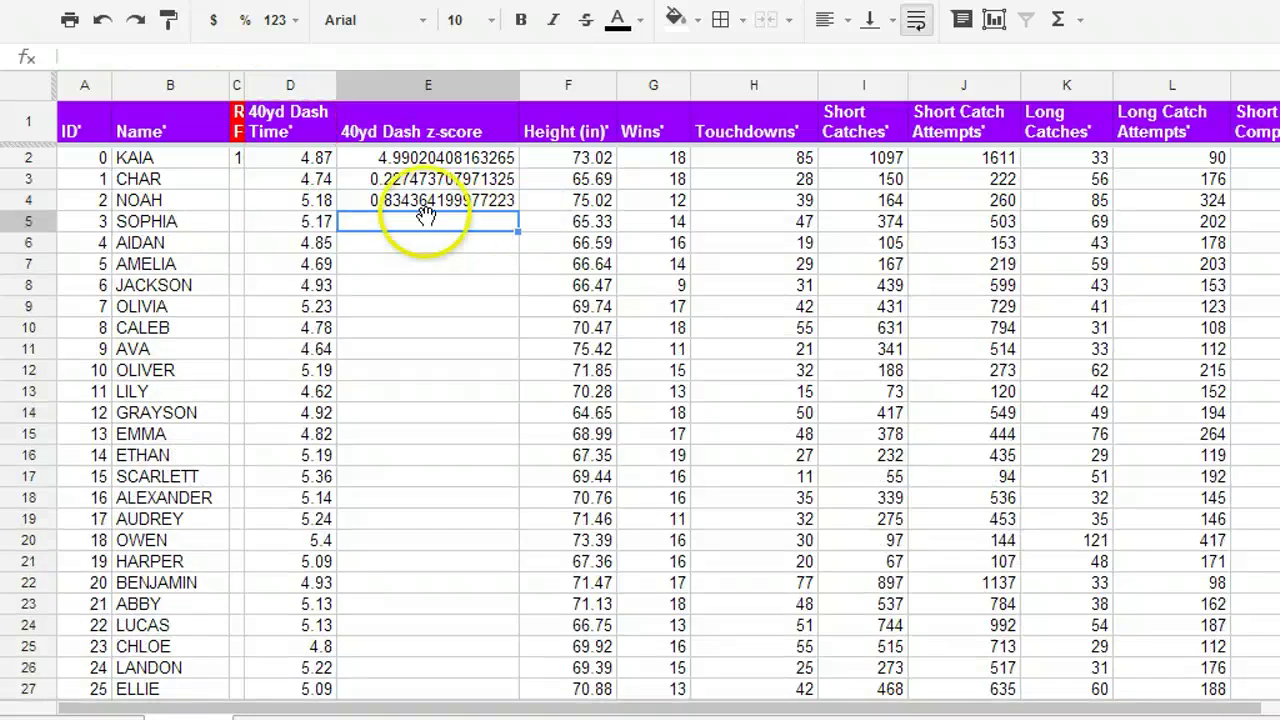
left_click(445, 203)
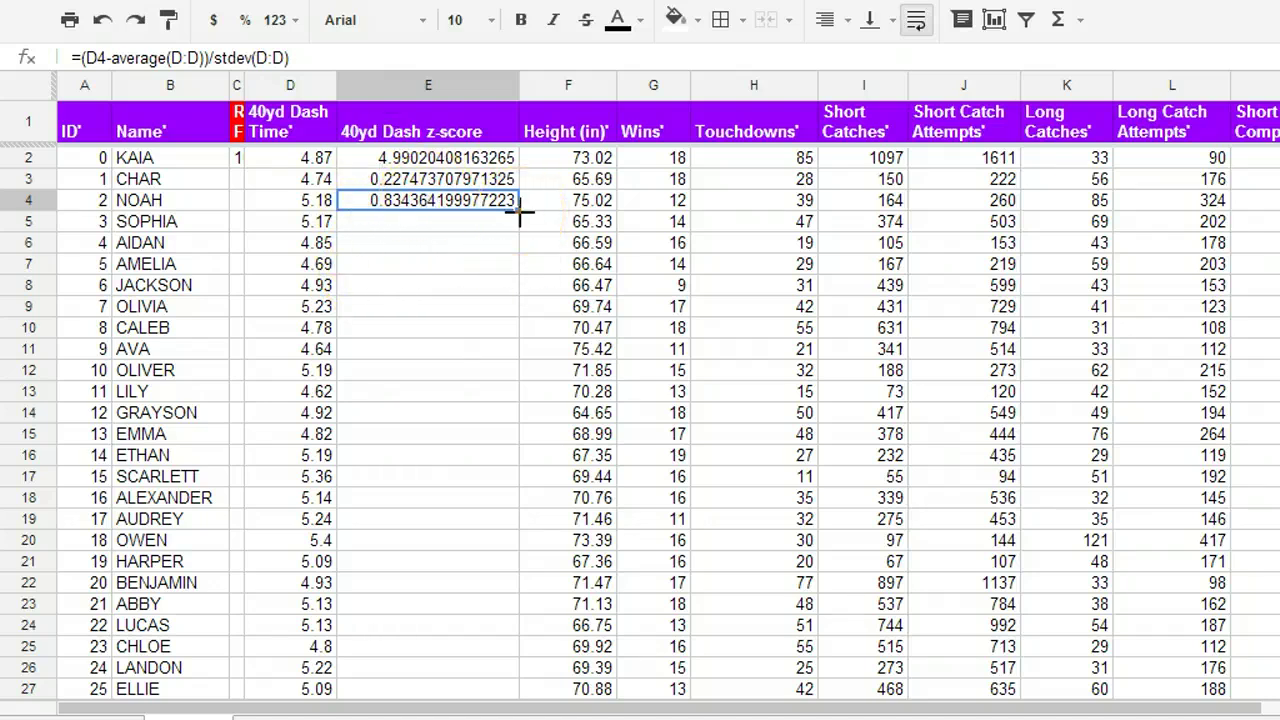
left_click(483, 177)
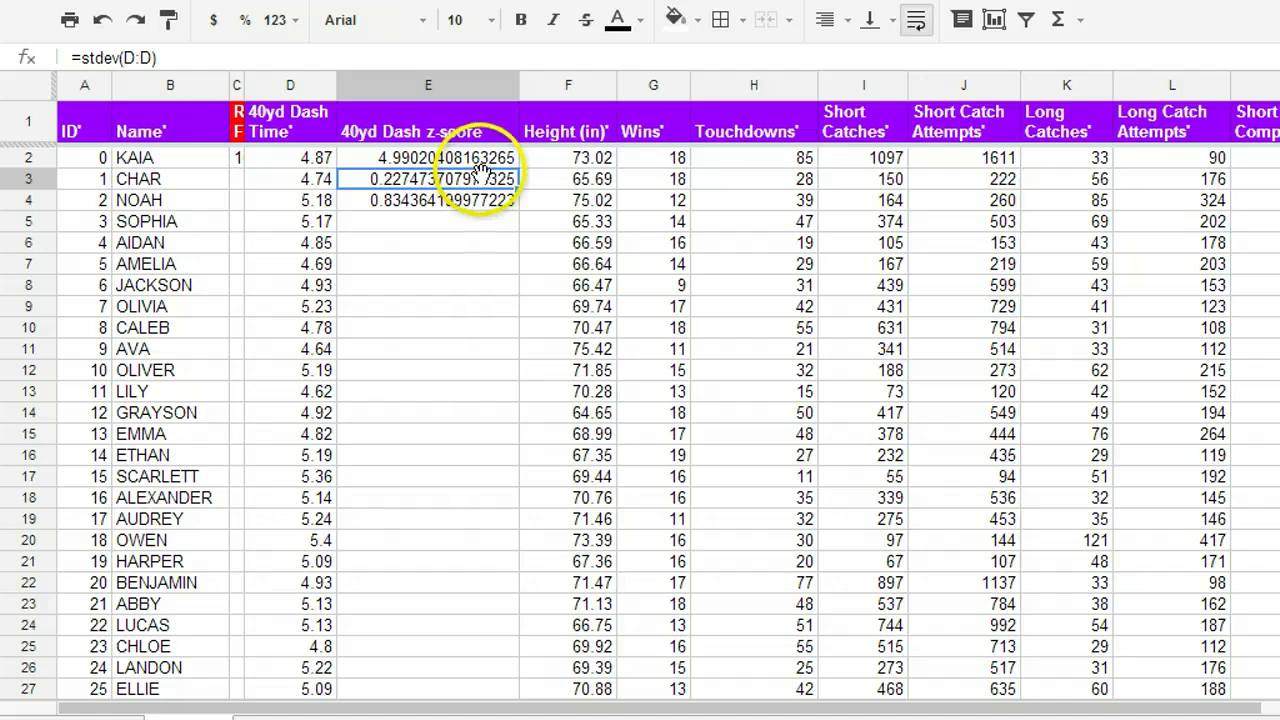
key("Delete")
left_click(478, 160)
key("Delete")
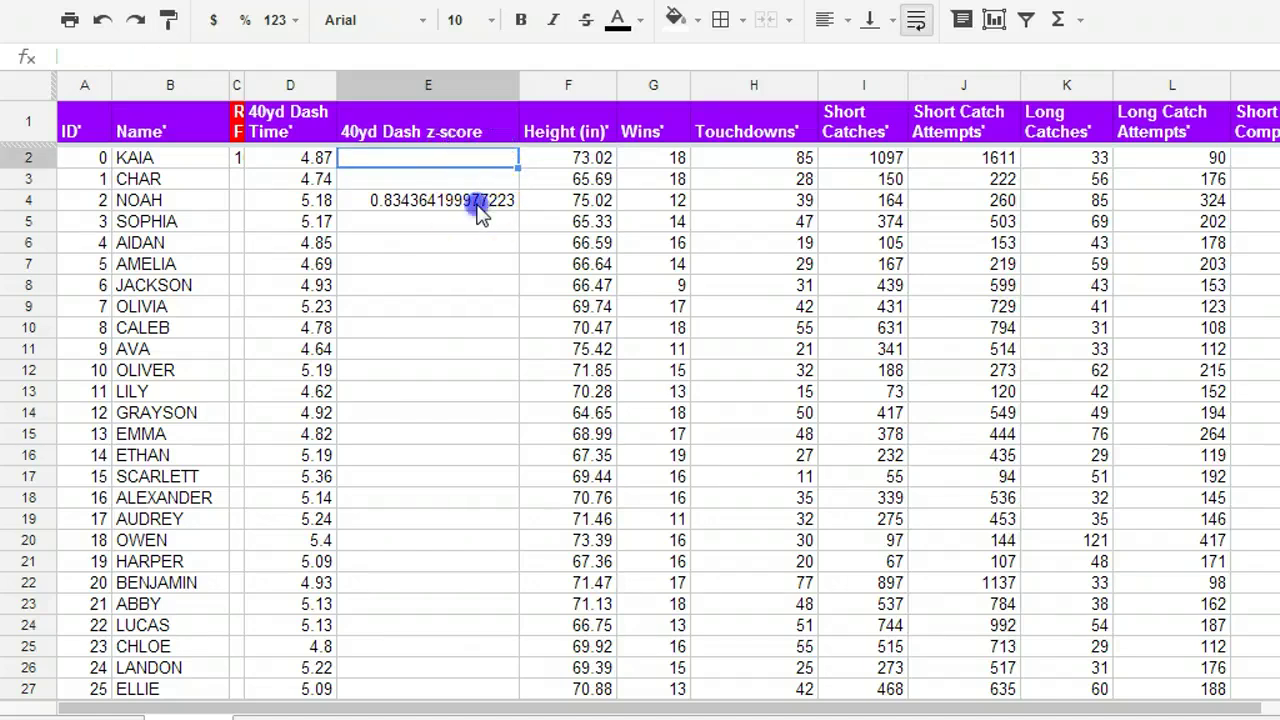
Copy the E4 z-score formula up into E2–E3 and down to every player row.
left_click(479, 206)
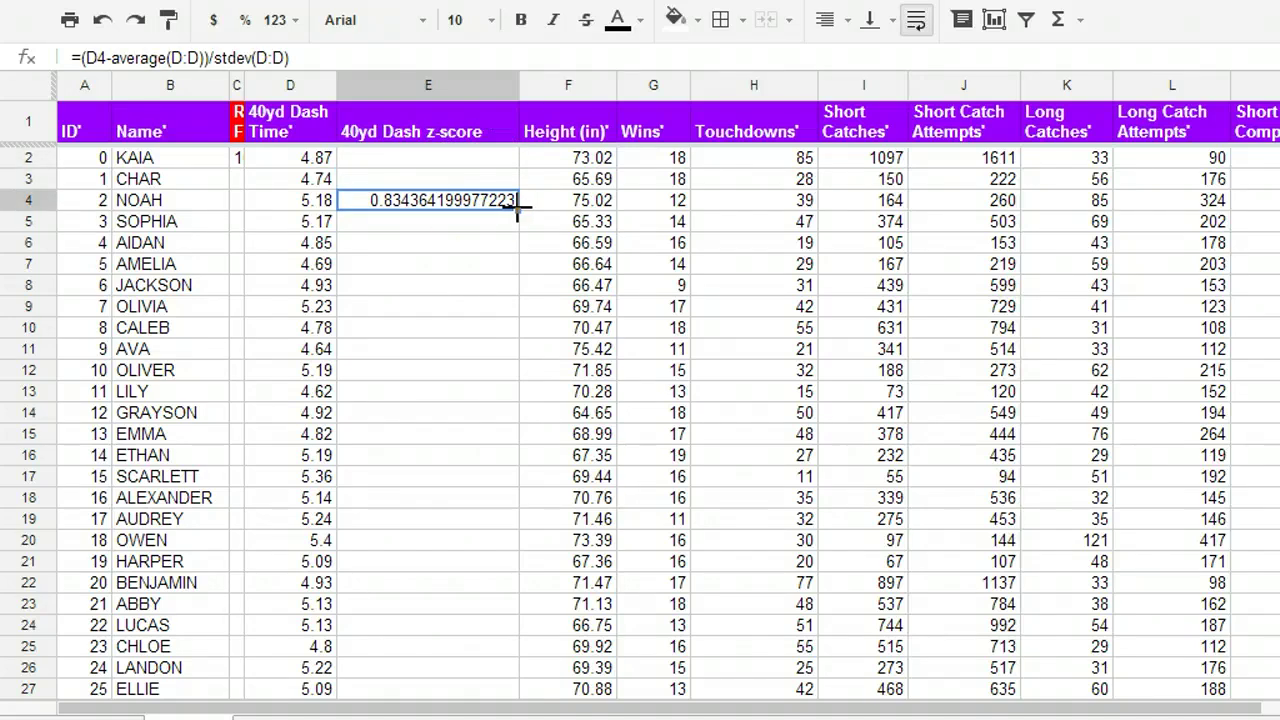
left_click(517, 207)
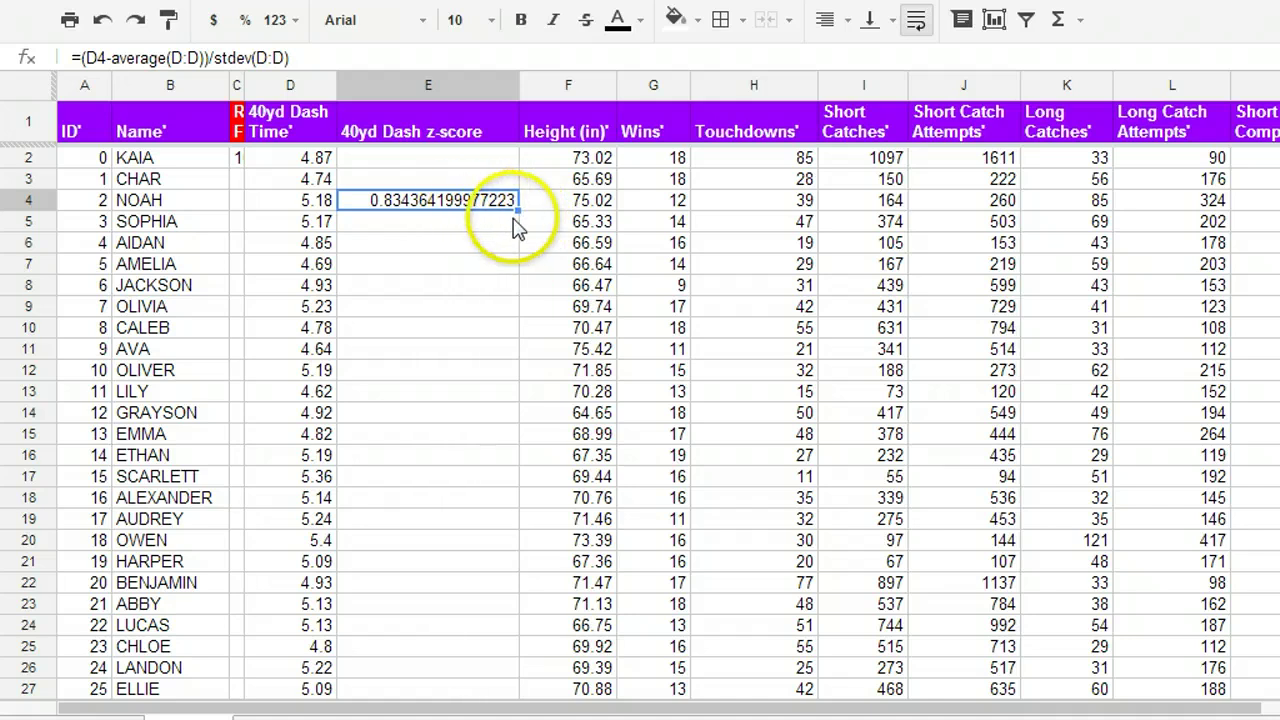
left_click_drag(518, 207, 514, 160)
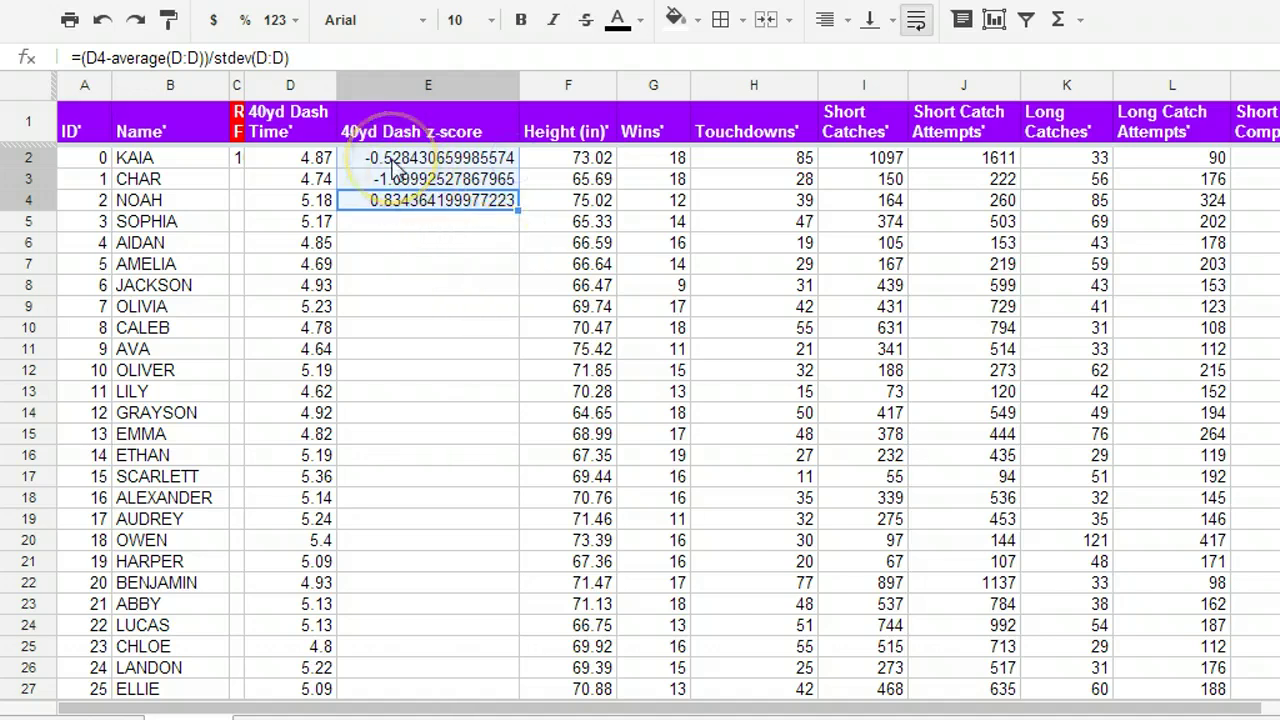
left_click(451, 202)
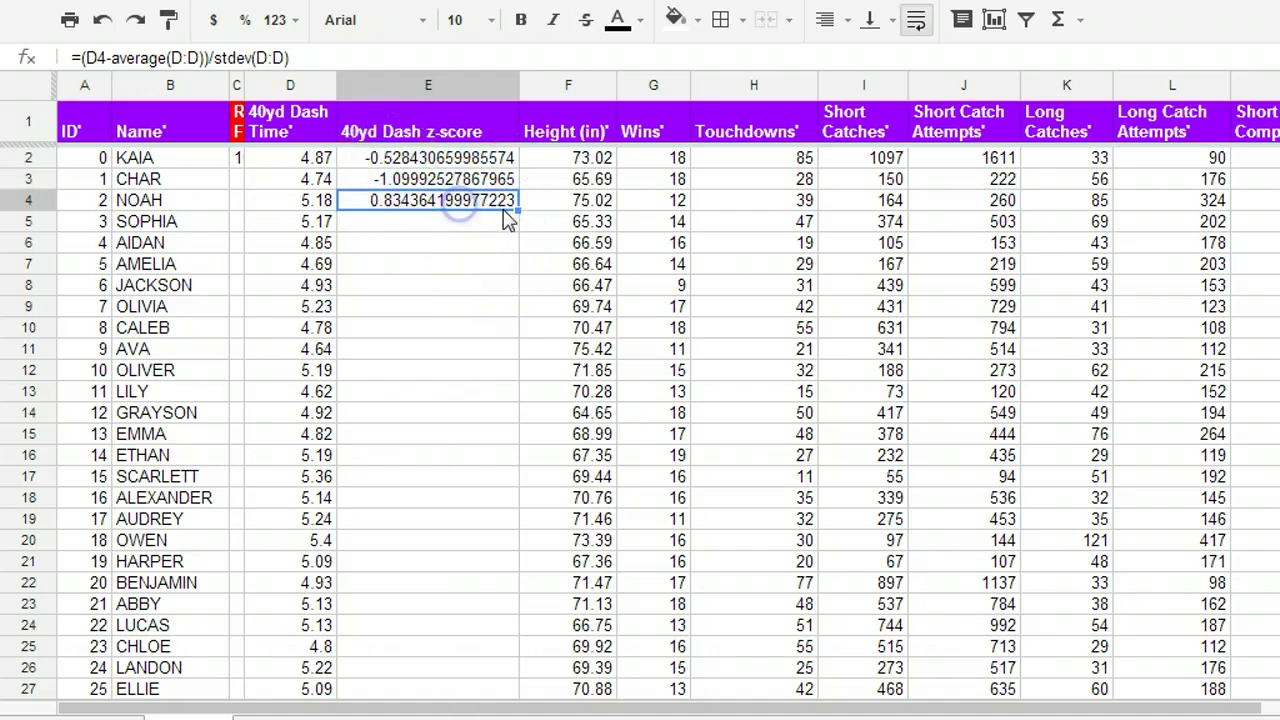
left_click_drag(514, 207, 503, 640)
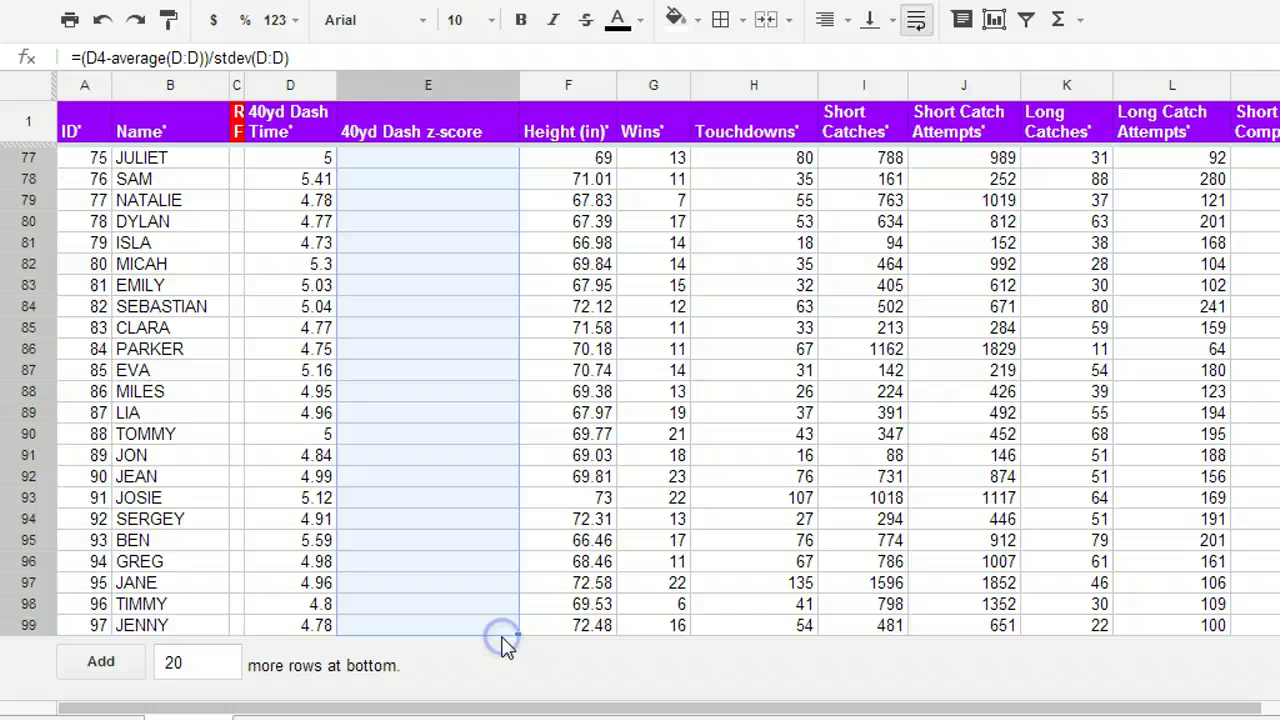
left_click(477, 437)
scroll(476, 444, "up", 15)
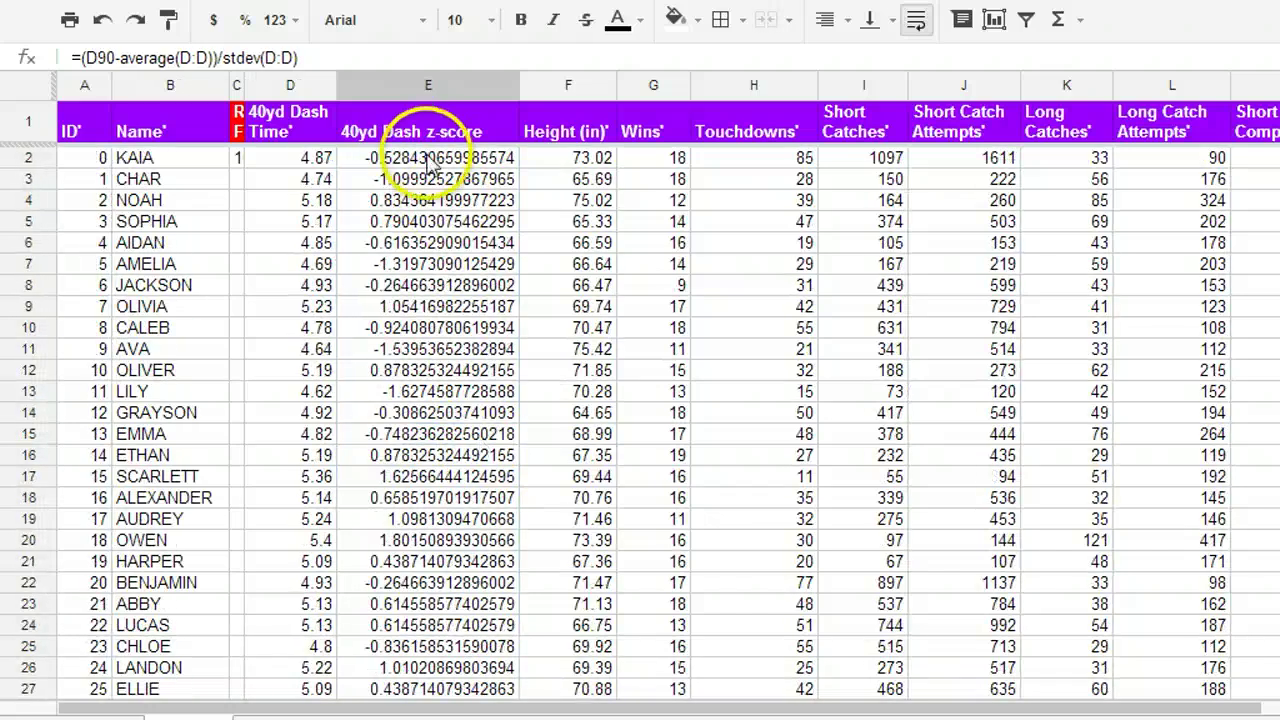
left_click(428, 160)
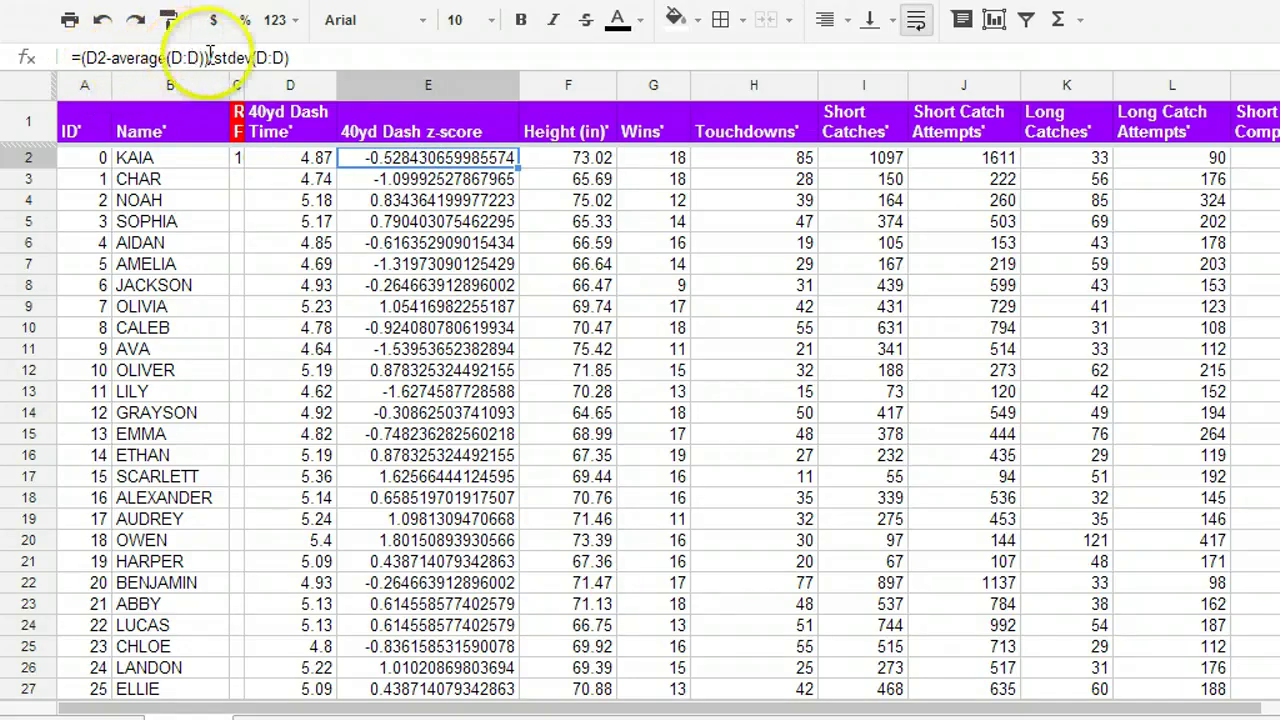
left_click(395, 180)
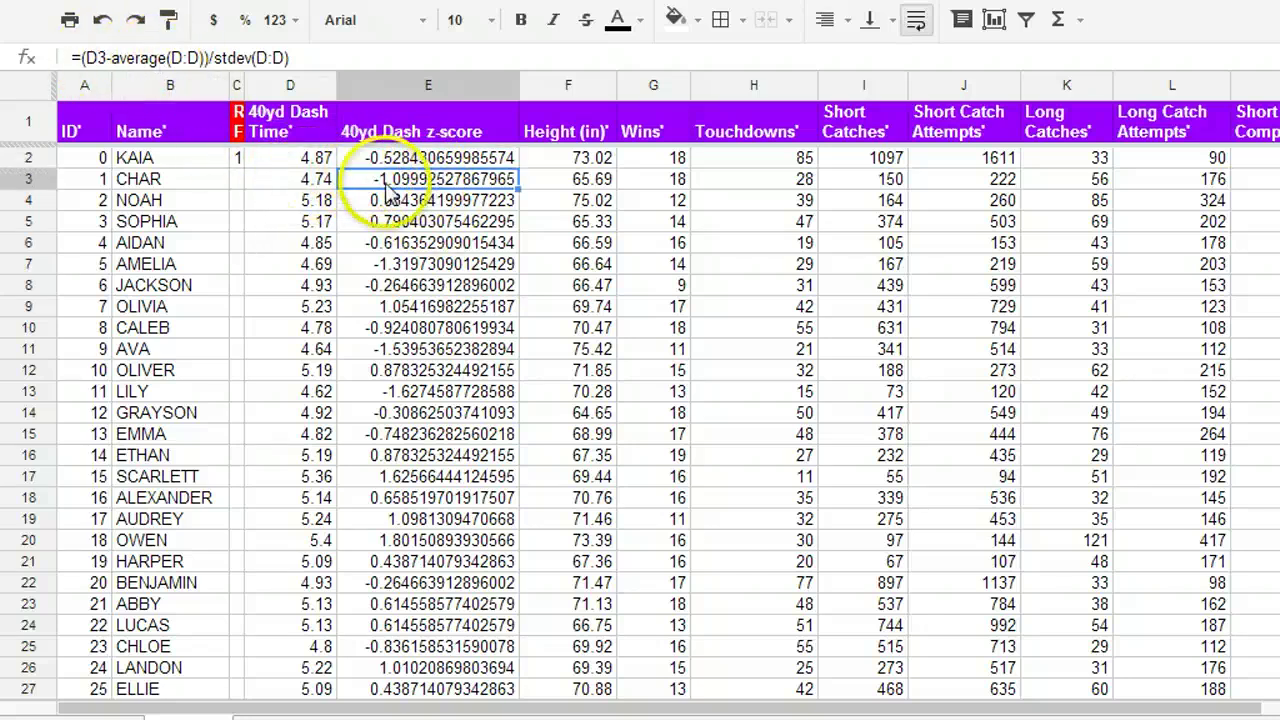
double_click(345, 178)
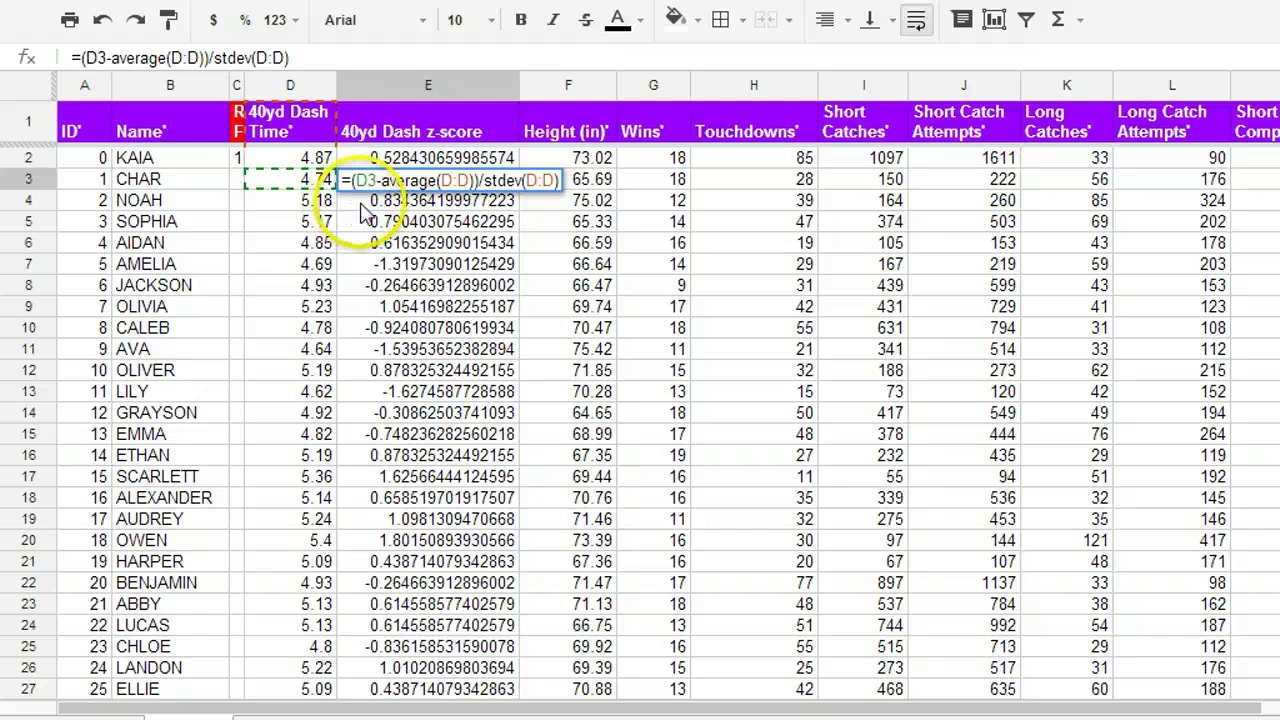
key("Return")
key("Return")
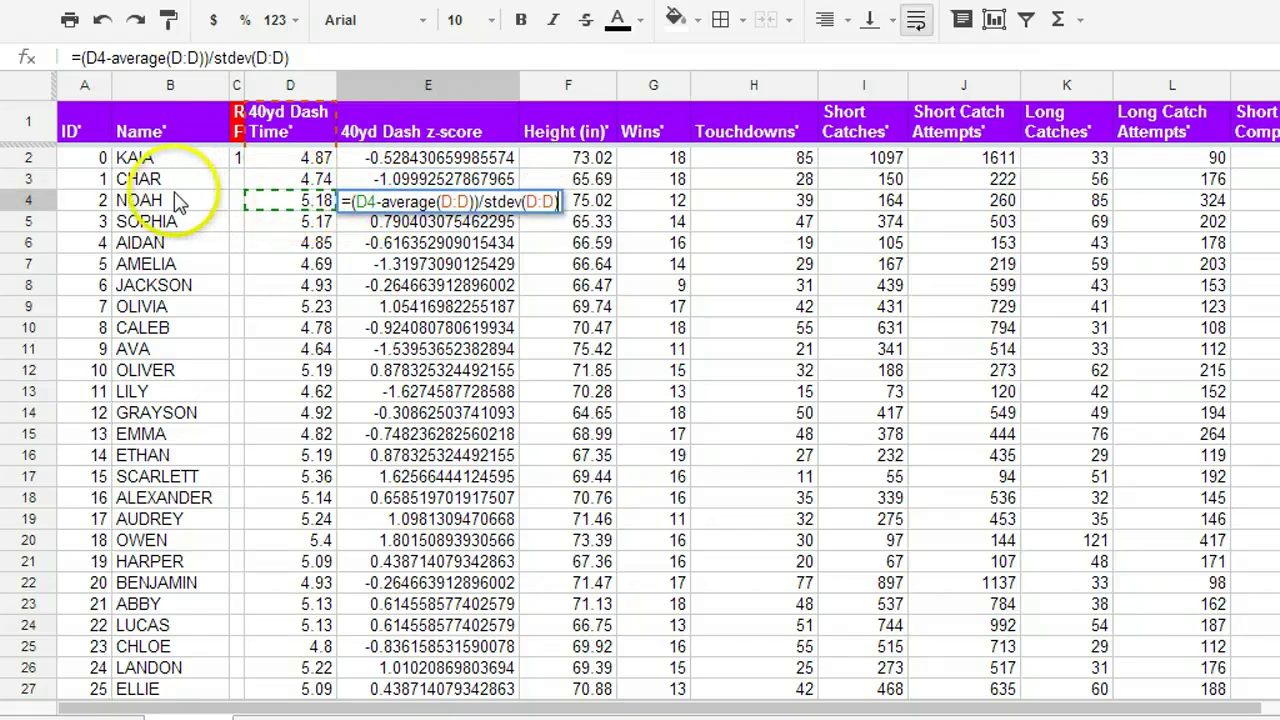
left_click(445, 228)
left_click(430, 172)
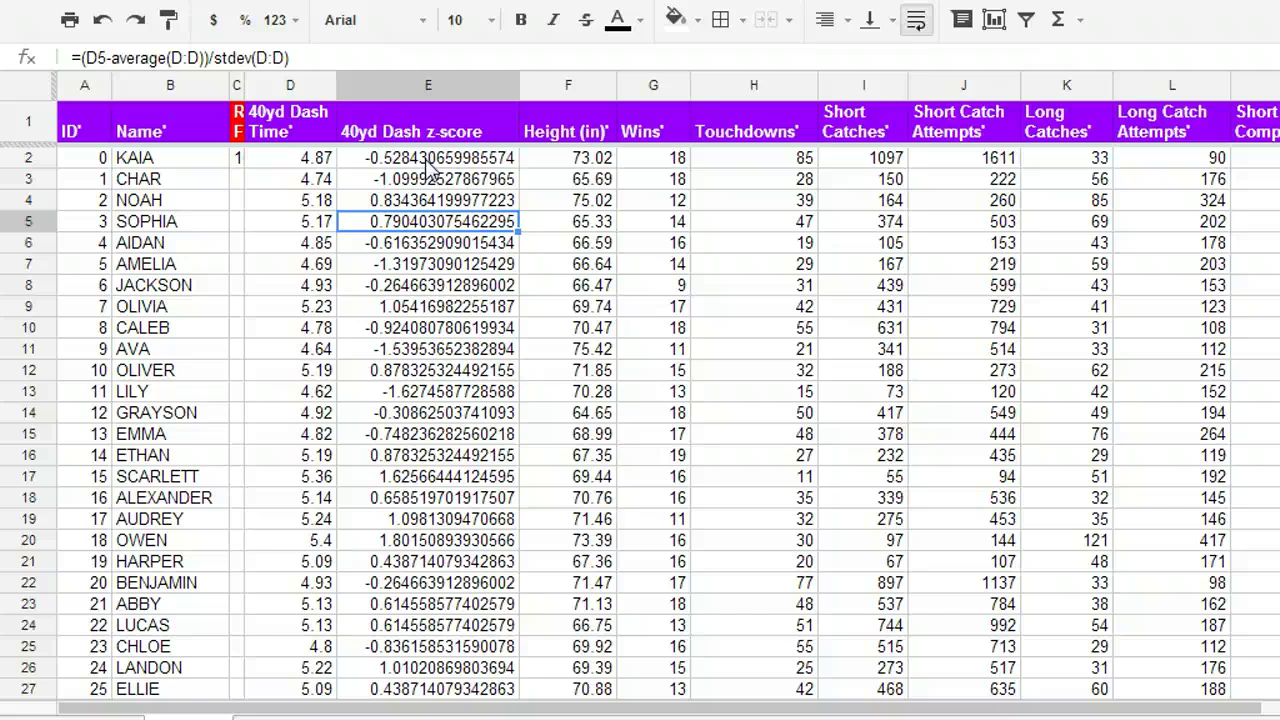
left_click(430, 165)
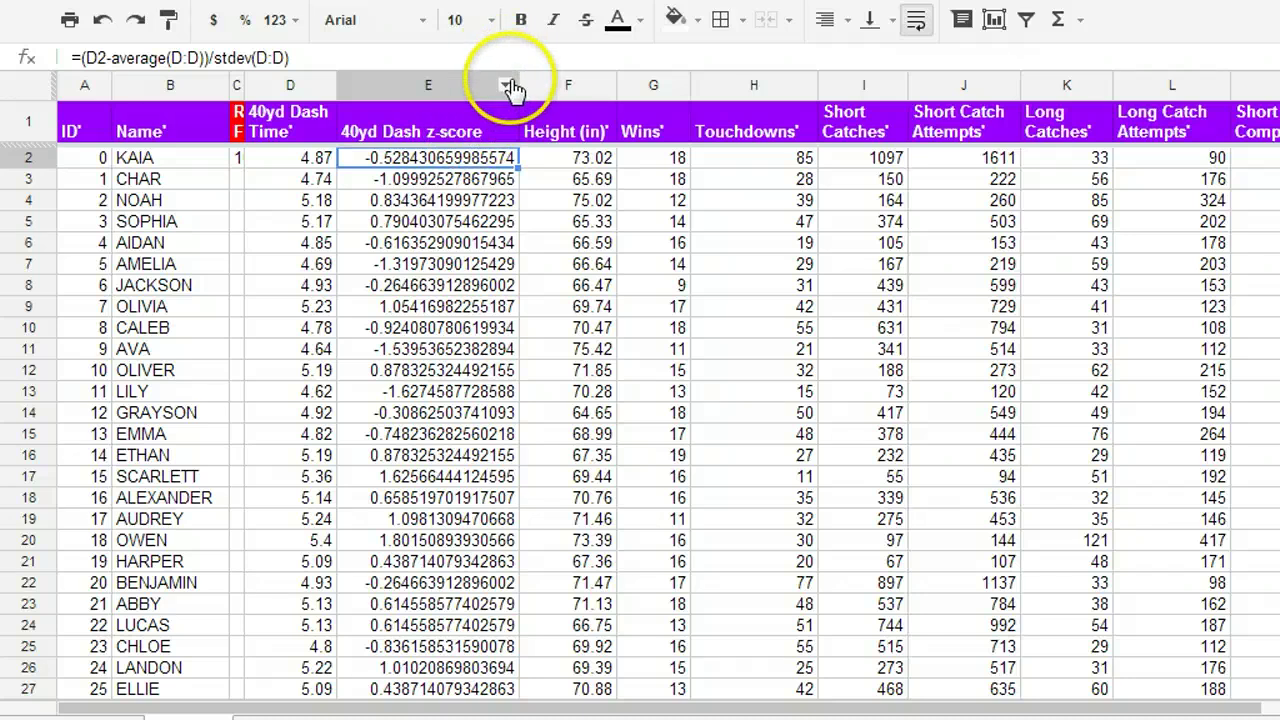
Sort the sheet by z-score Z → A, putting BEN's 5.59 dash (z-score 2.63677030508923) on top.
left_click(507, 85)
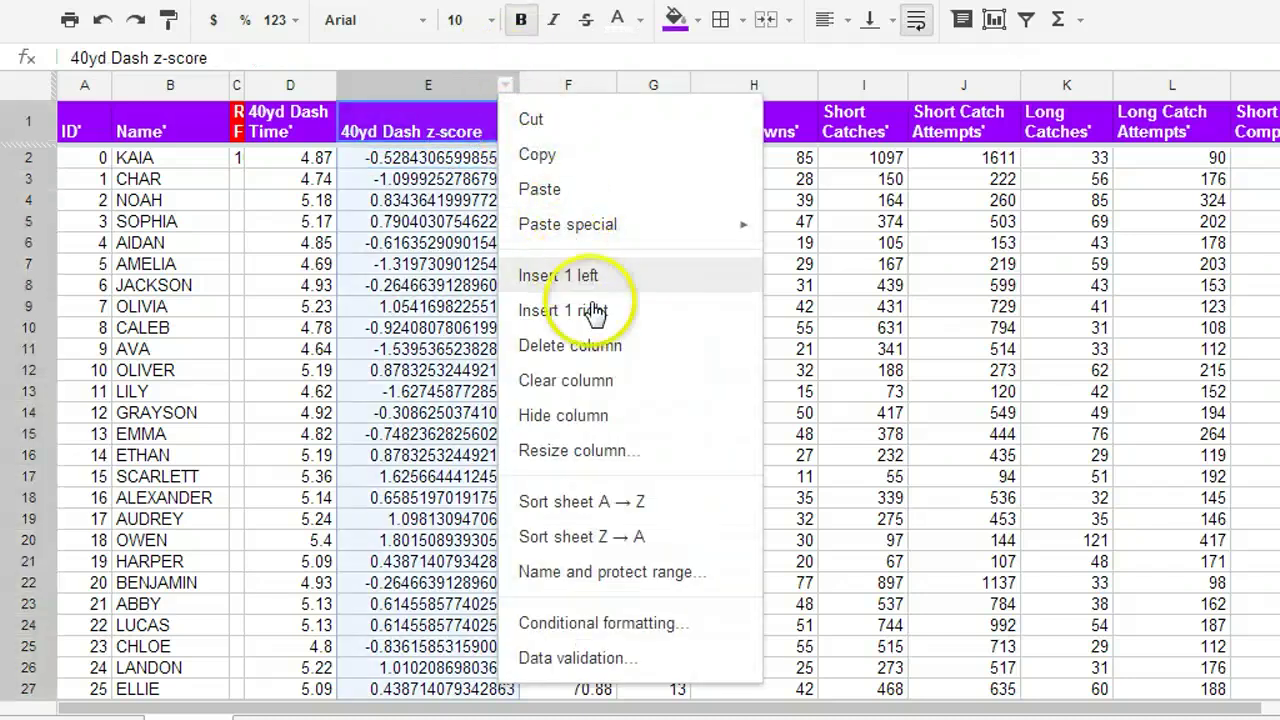
left_click(638, 538)
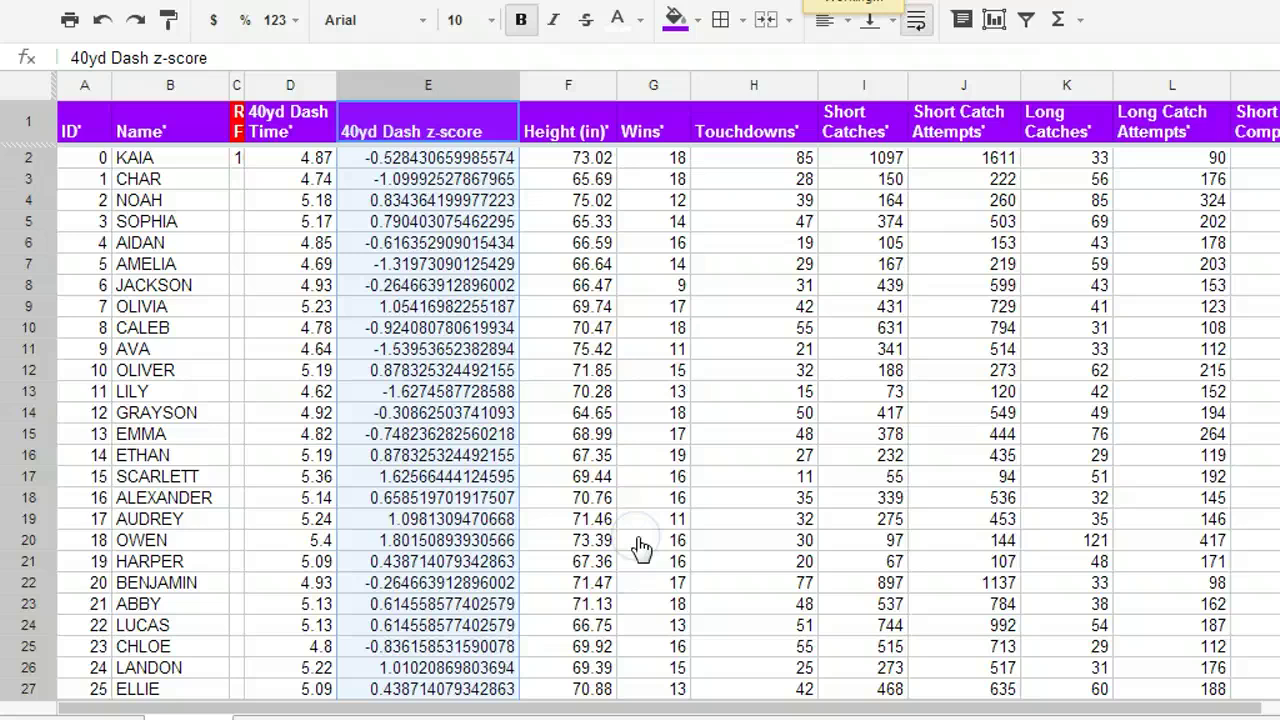
left_click(418, 178)
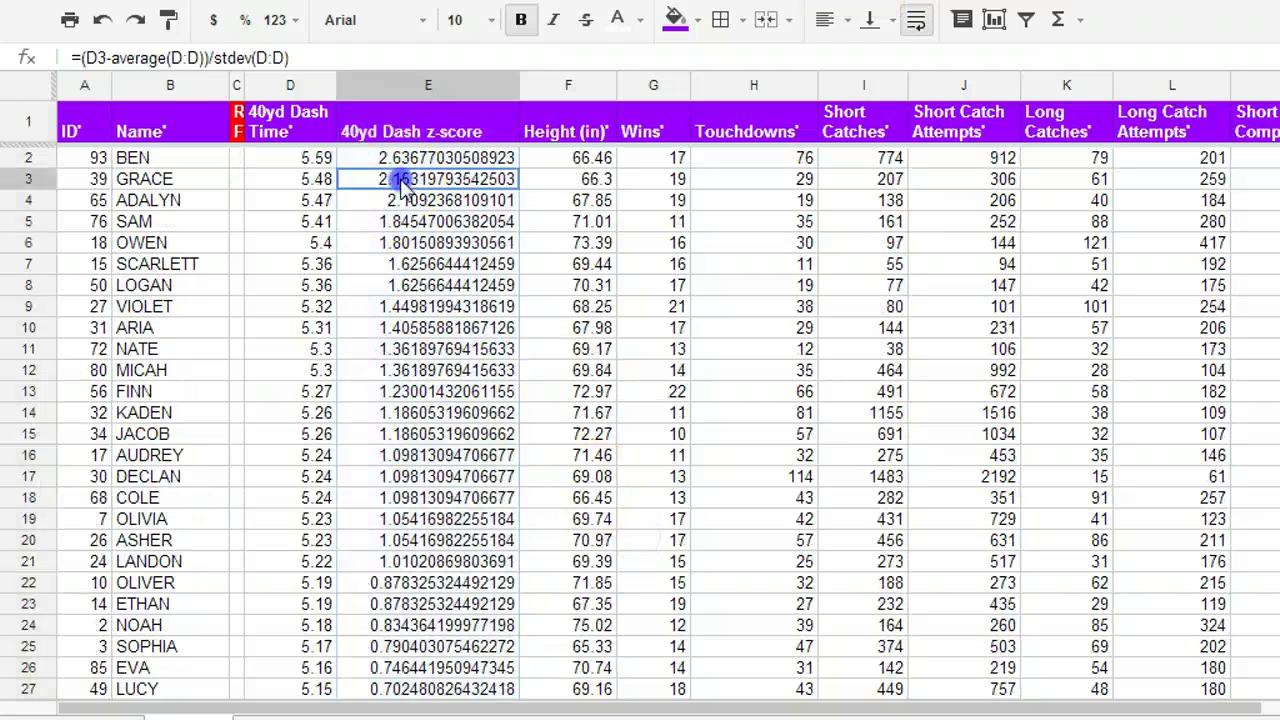
left_click(395, 162)
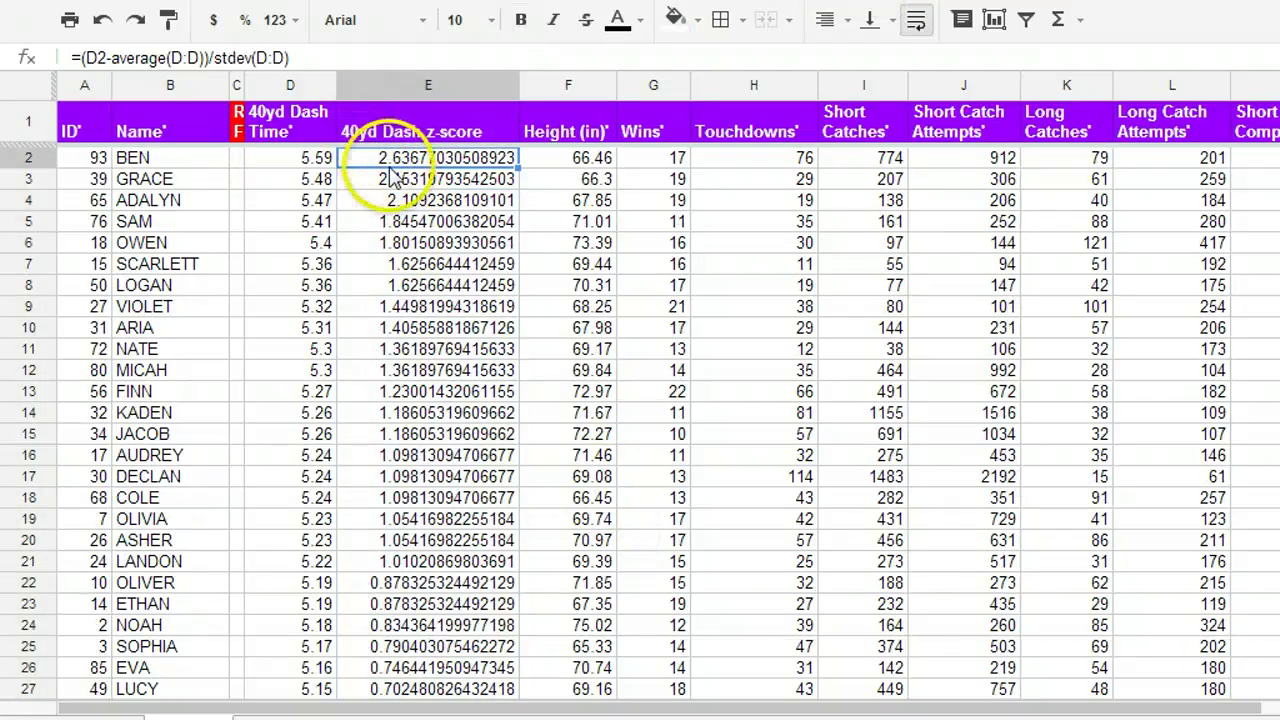
left_click(305, 160)
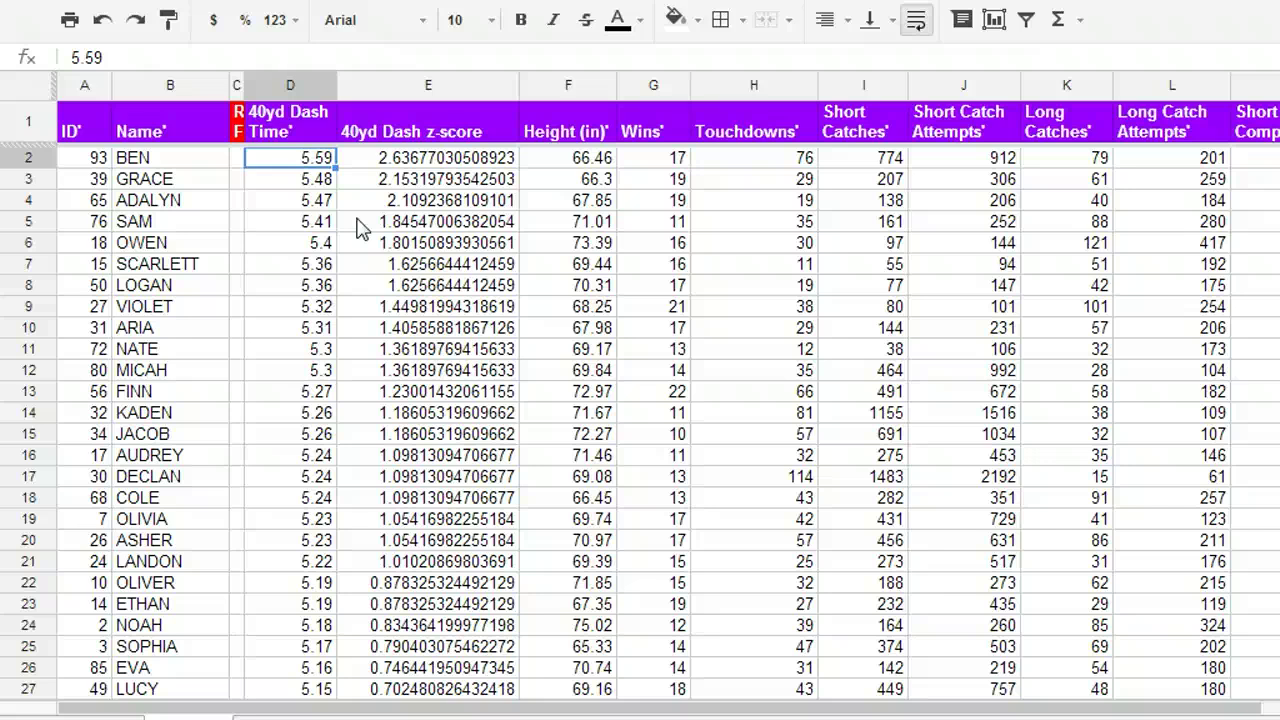
left_click(506, 87)
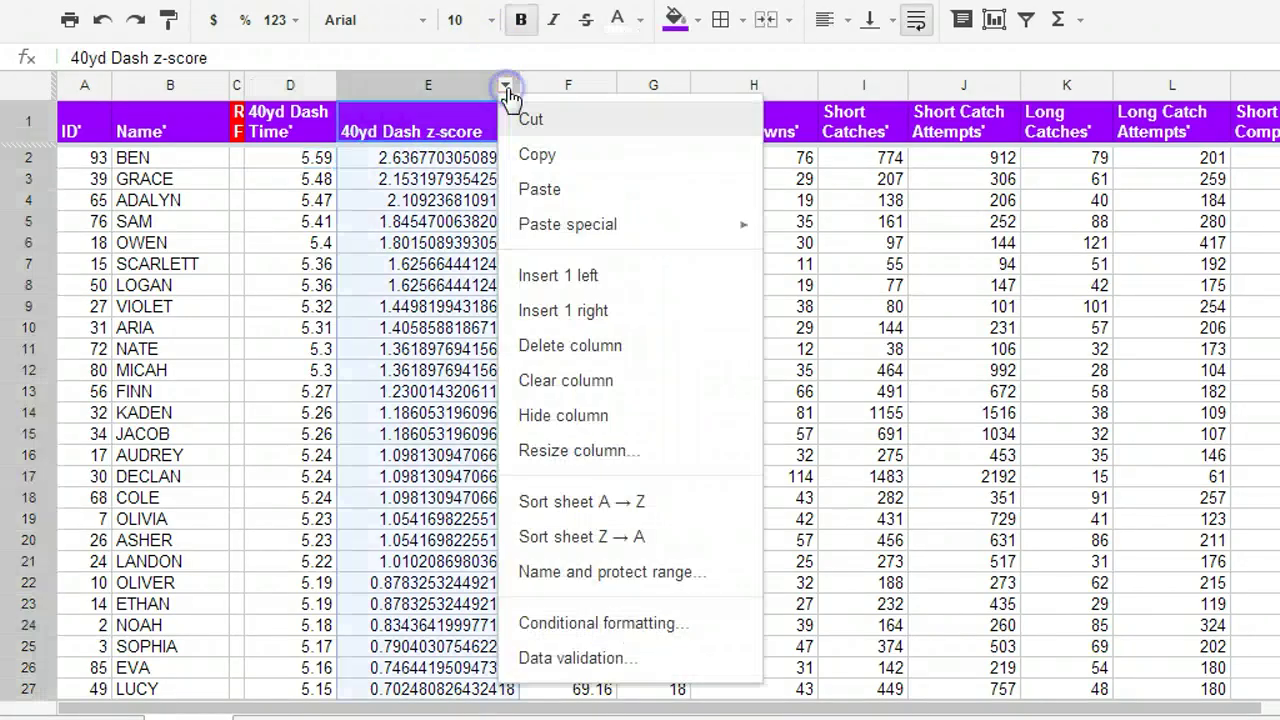
Re-sort by z-score A → Z so ANDY's 4.56 dash (z-score -1.89122551994826) leads.
left_click(644, 506)
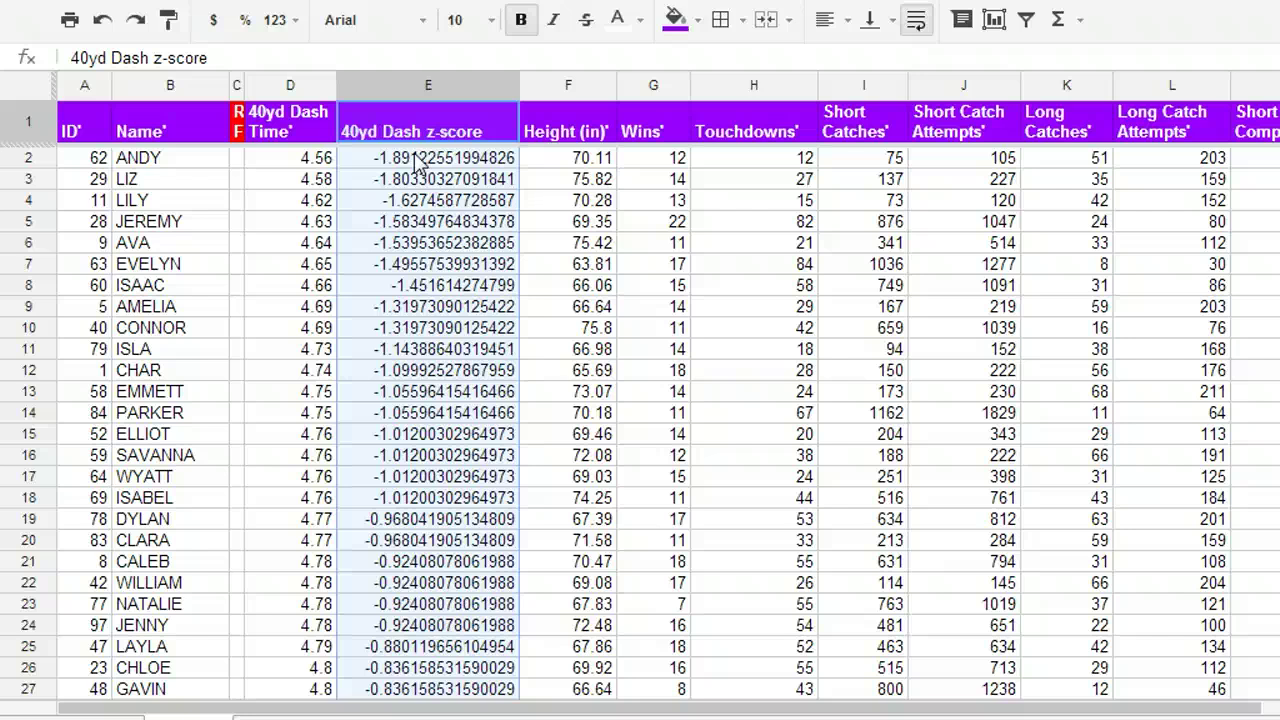
left_click(163, 160)
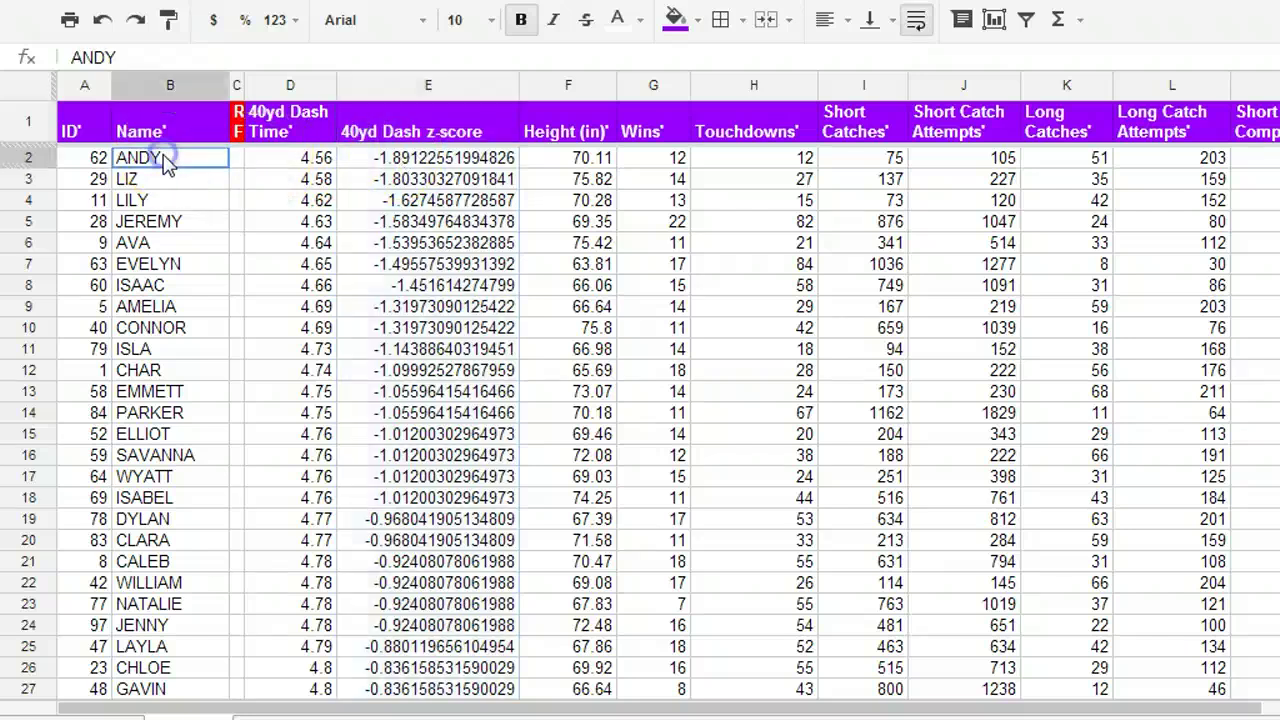
left_click(423, 166)
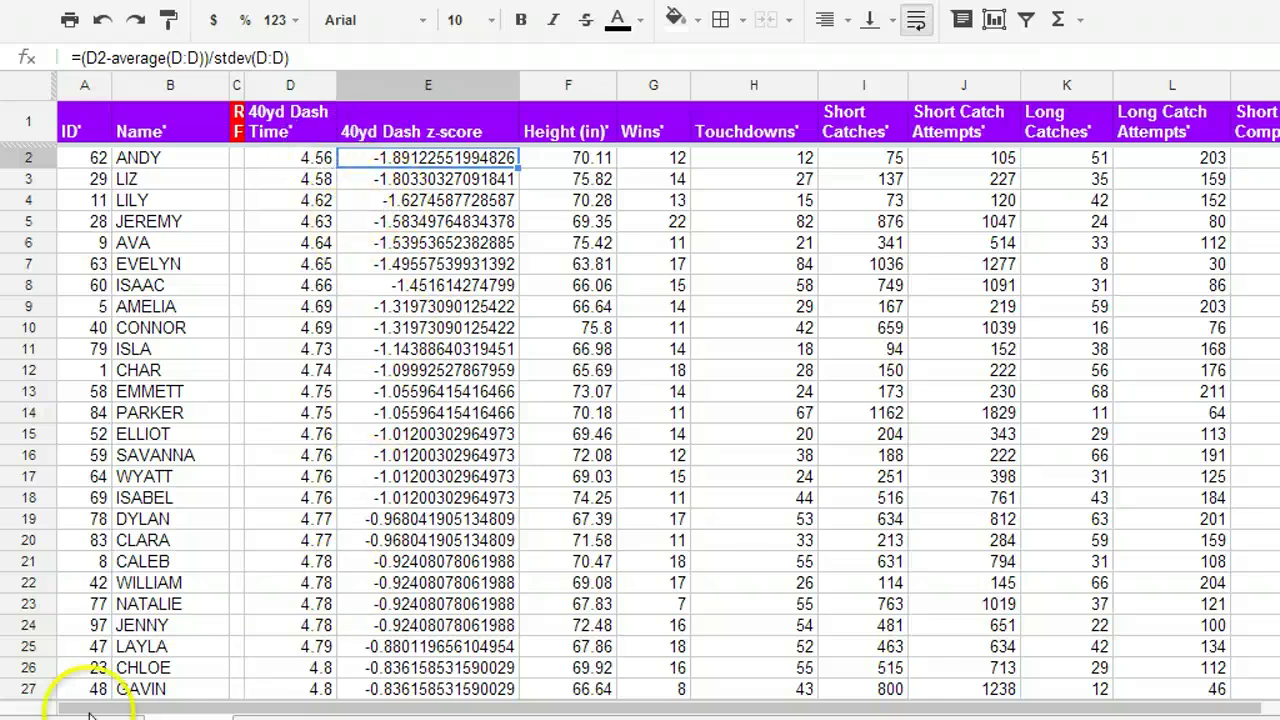
left_click(427, 88)
right_click(425, 88)
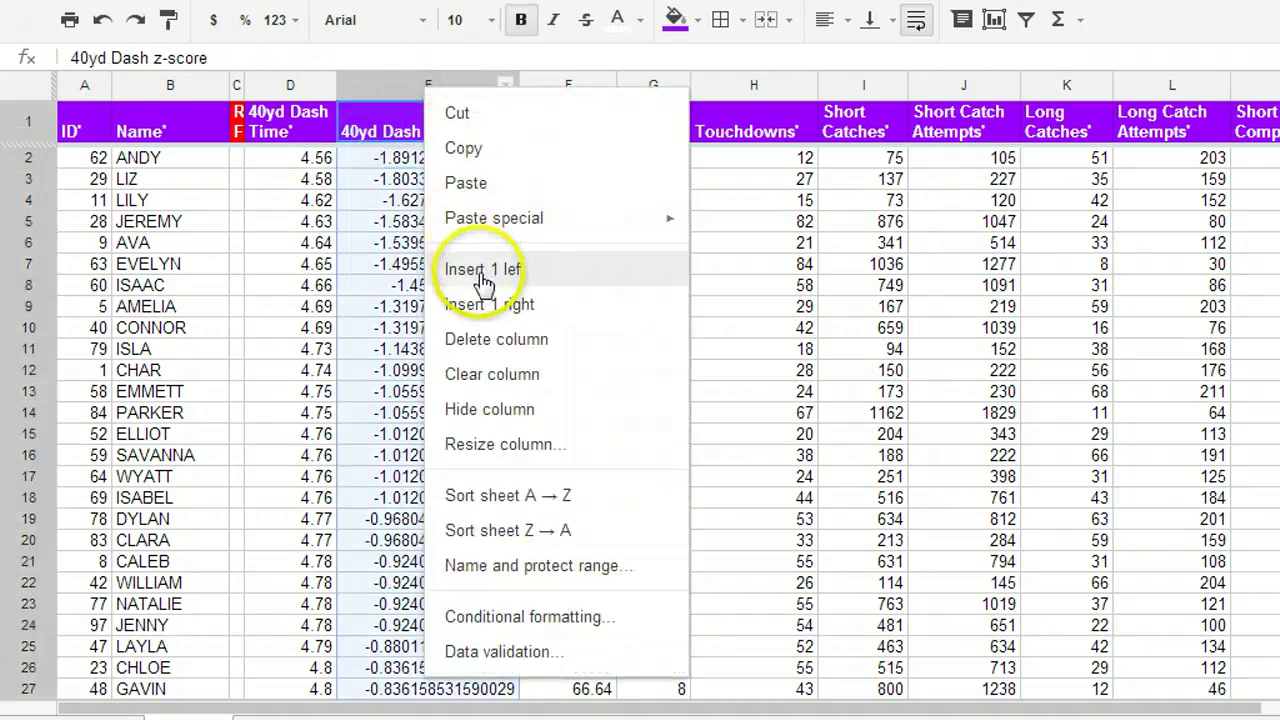
Insert a column right of the z-scores headed '40yd Dash percentile'.
left_click(523, 305)
left_click(587, 138)
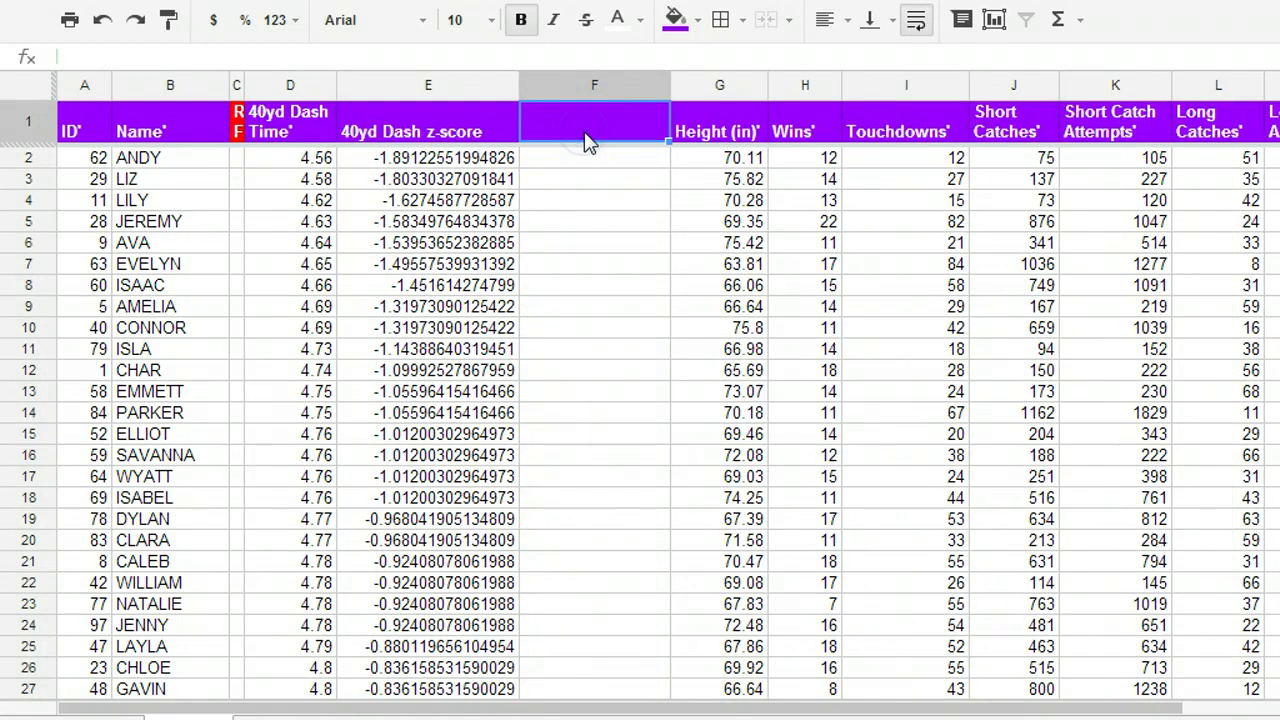
type("40yd Dash percentile")
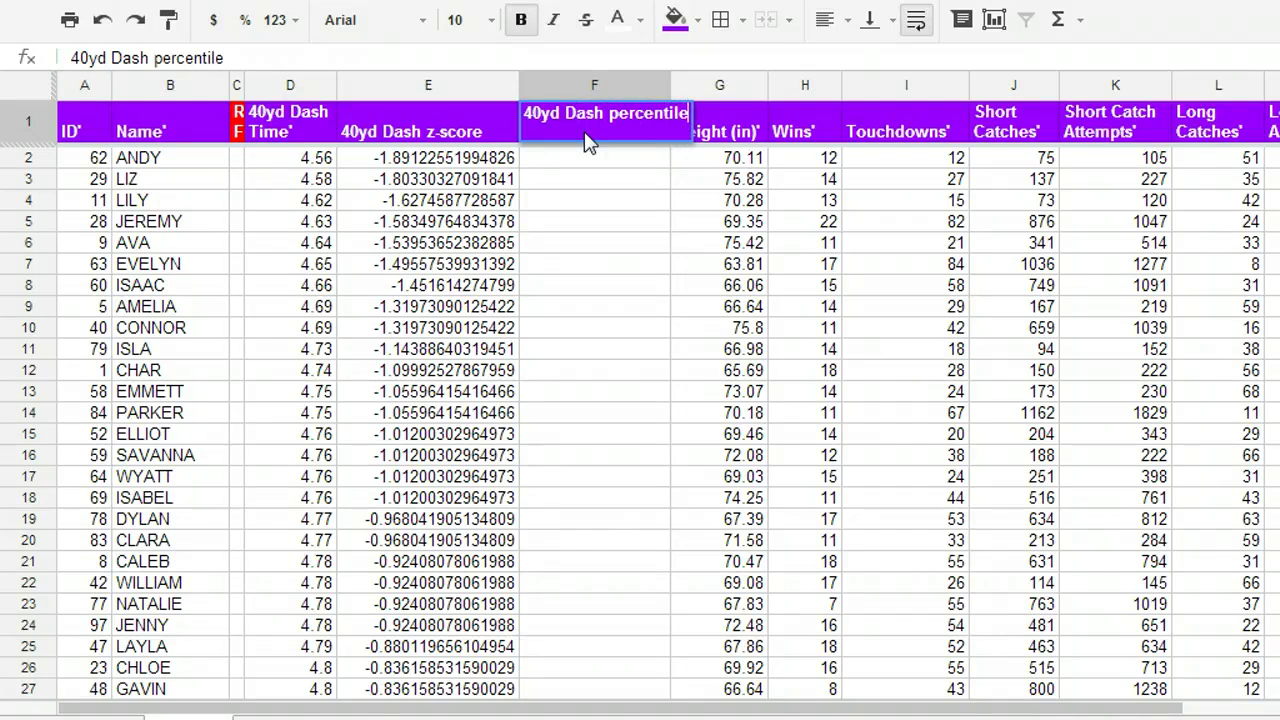
key("Return")
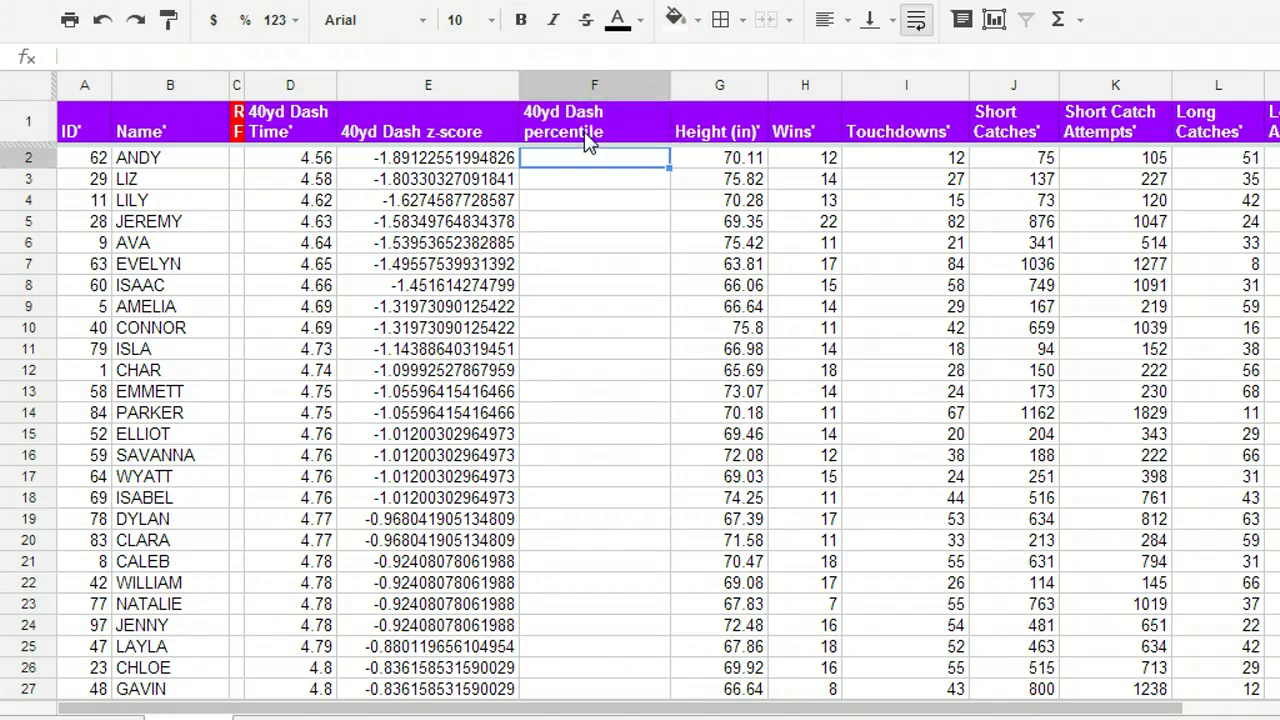
left_click(593, 162)
Start a PERCENTRANK formula in F2 from the suggestions and read its help.
type("=pe")
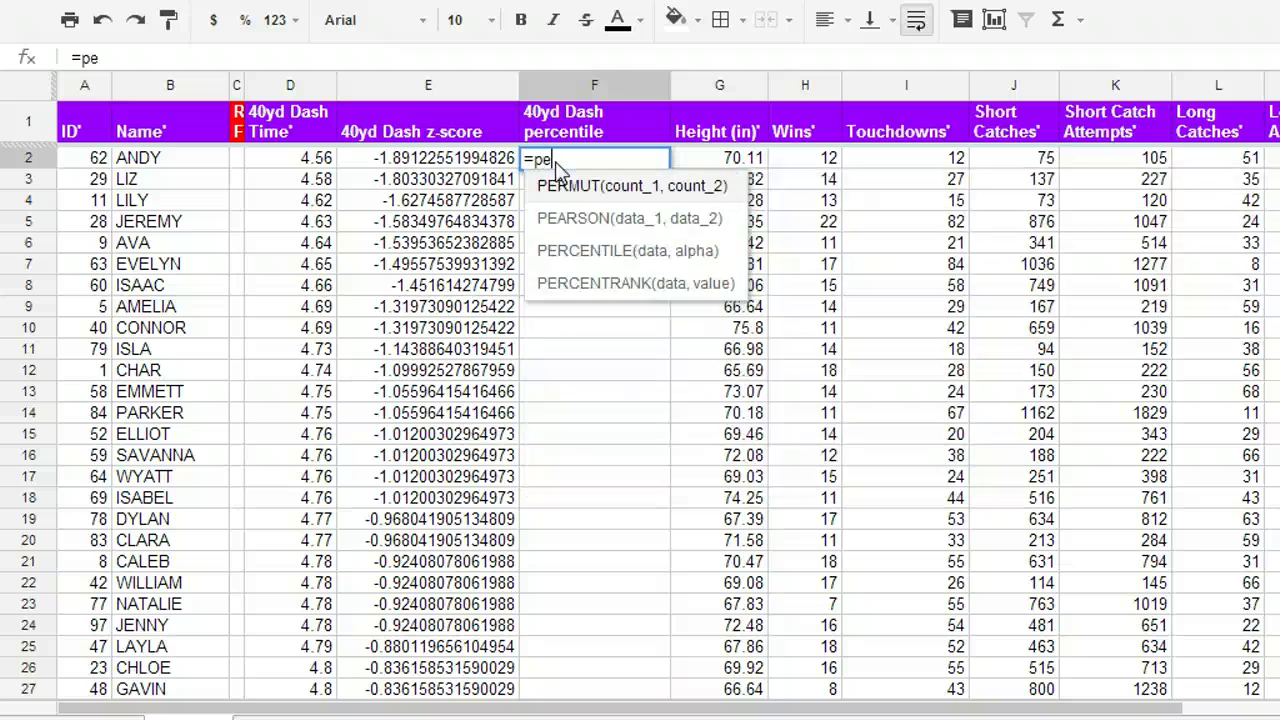
type("rcen")
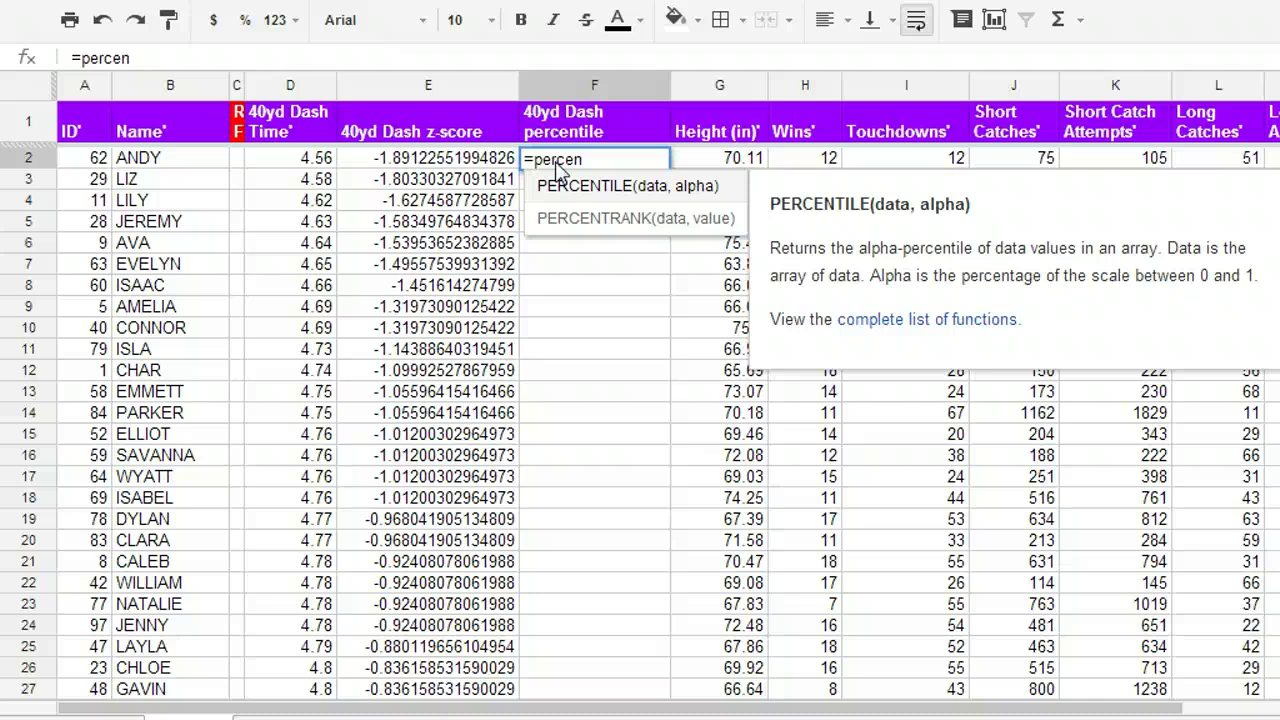
key("Down")
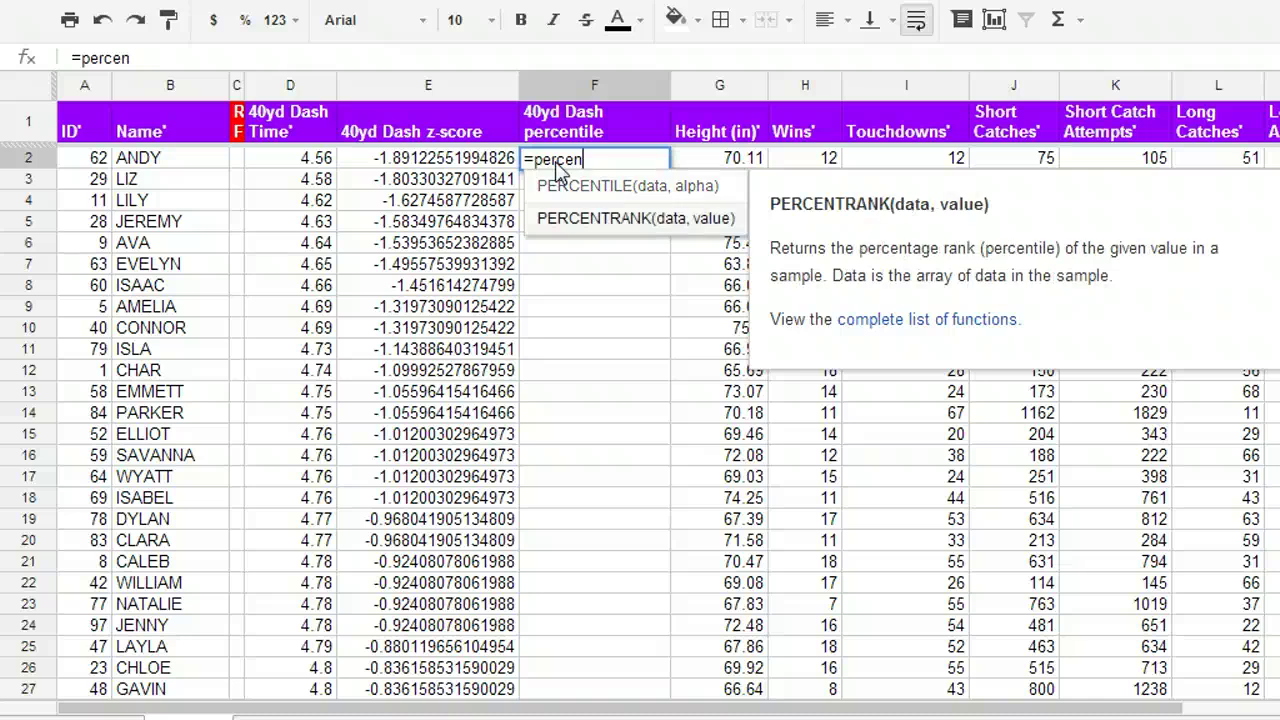
key("Tab")
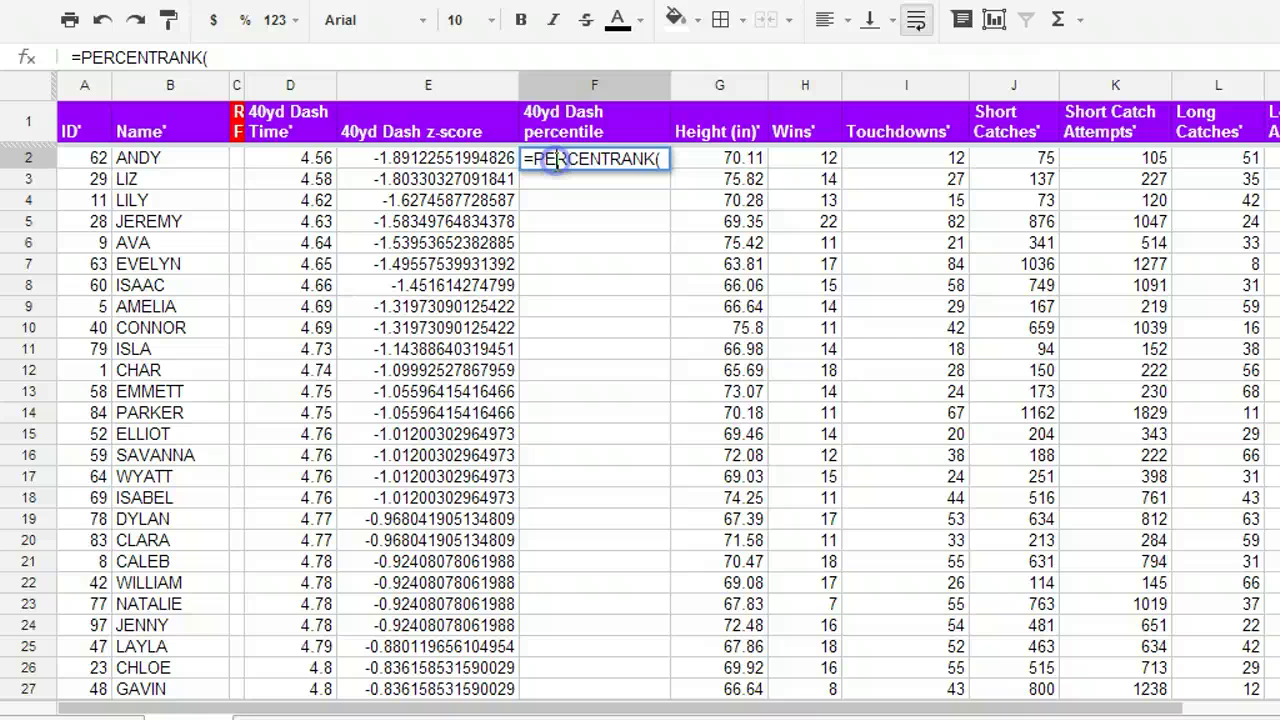
left_click(658, 158)
key("BackSpace")
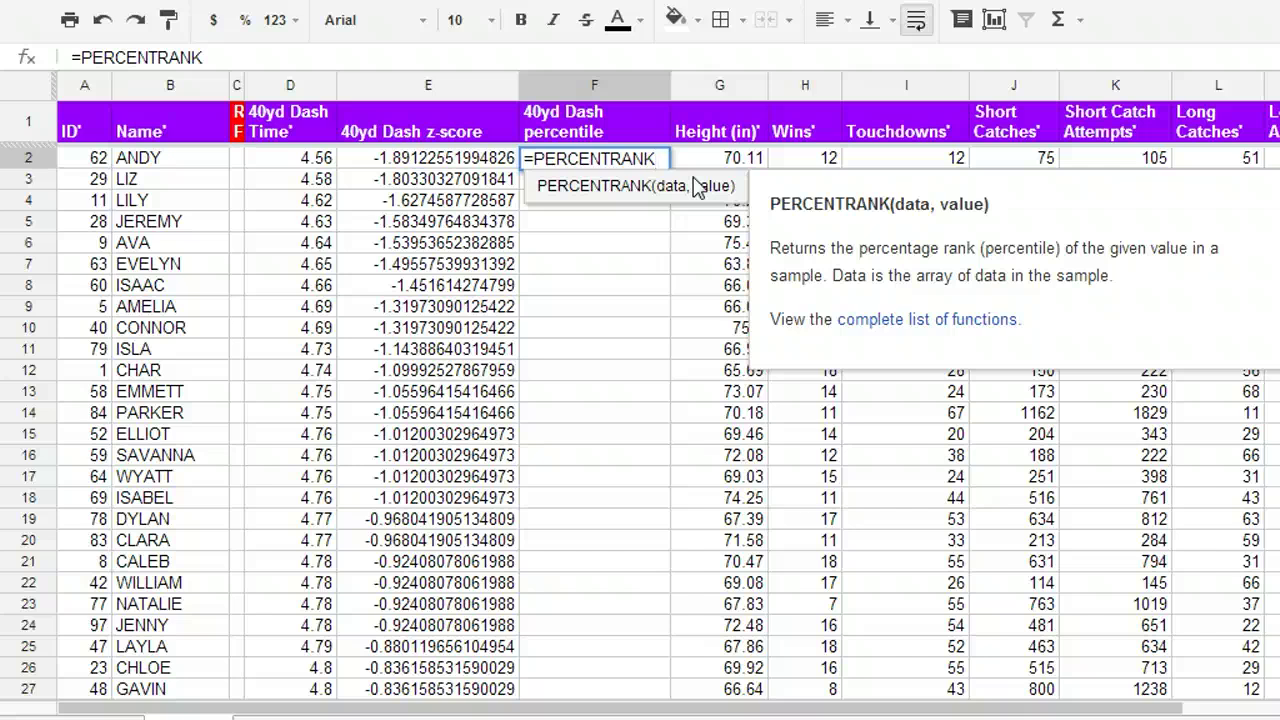
left_click(1139, 301)
left_click(968, 340)
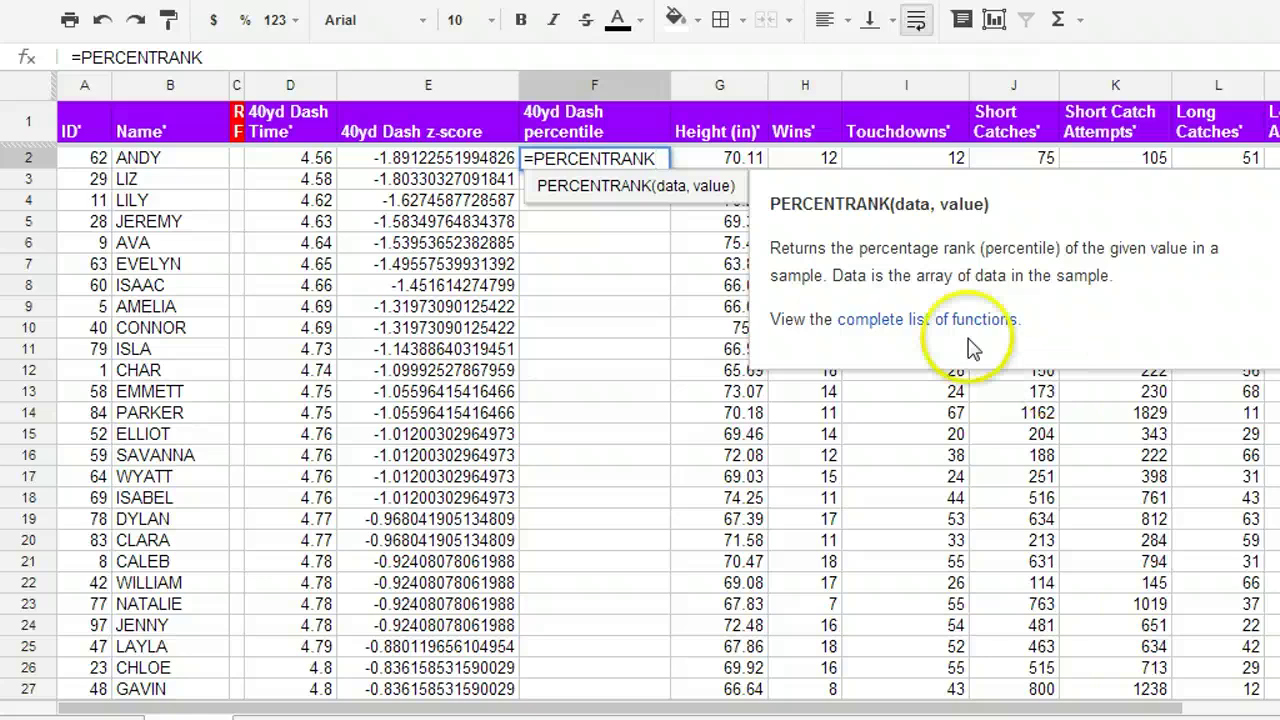
left_click(976, 283)
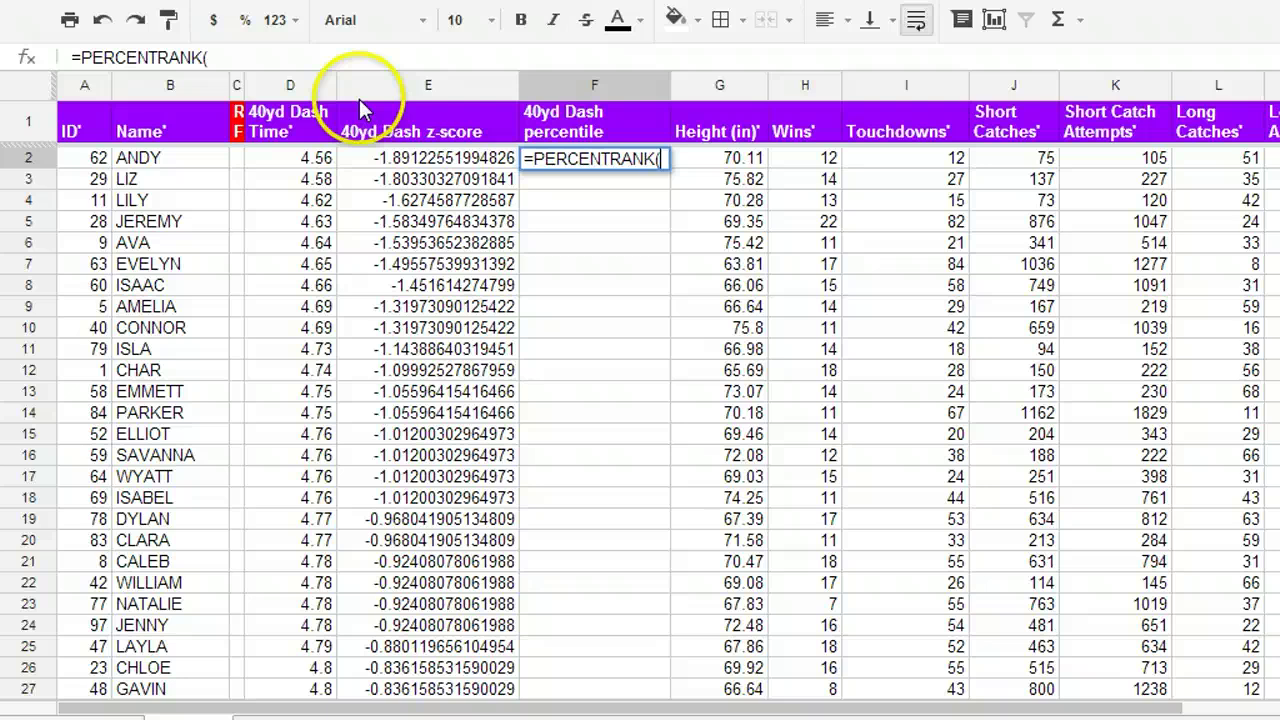
Complete F2 as =PERCENTRANK(D:D,D2), returning 0 for the fastest time.
left_click(288, 88)
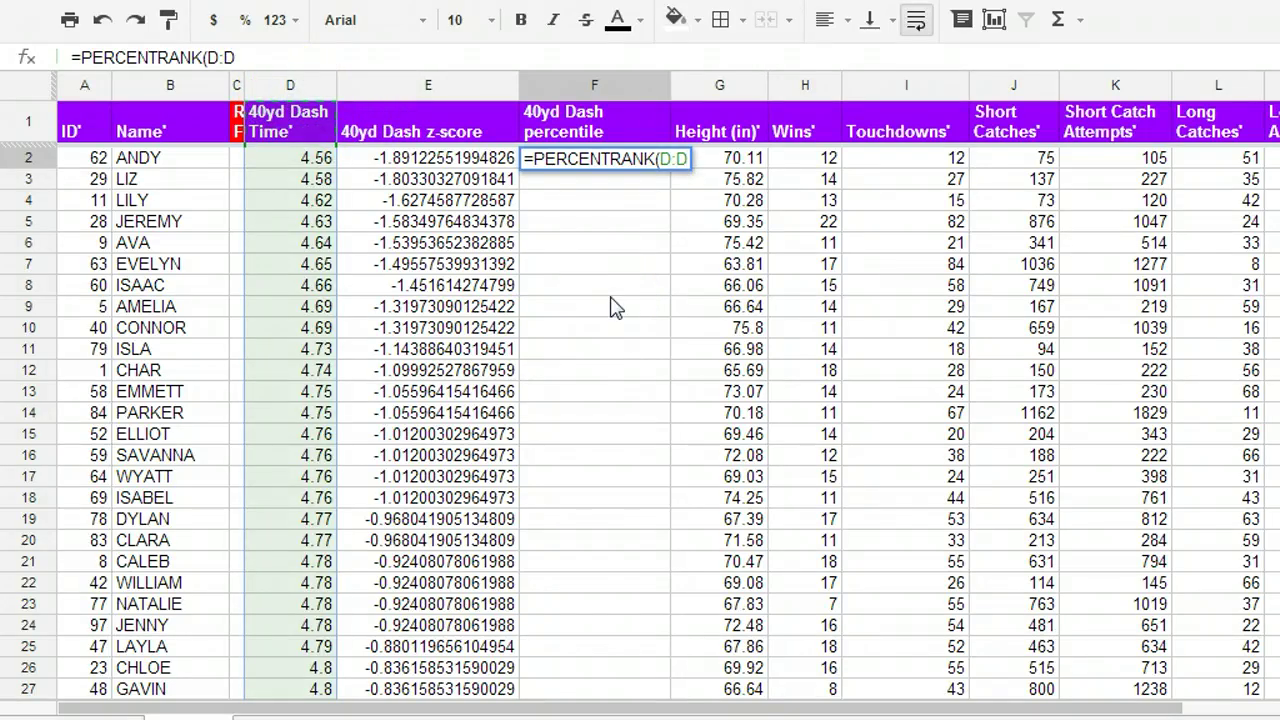
type(",")
left_click(307, 165)
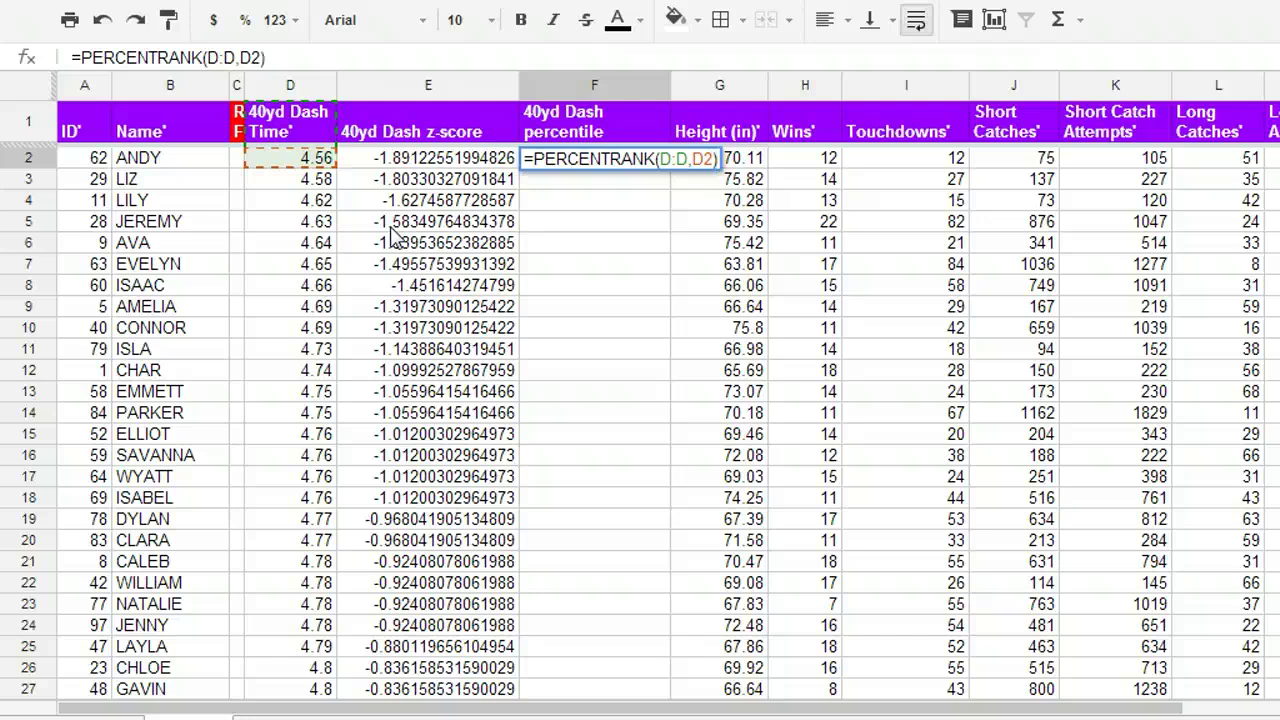
type(")")
key("Return")
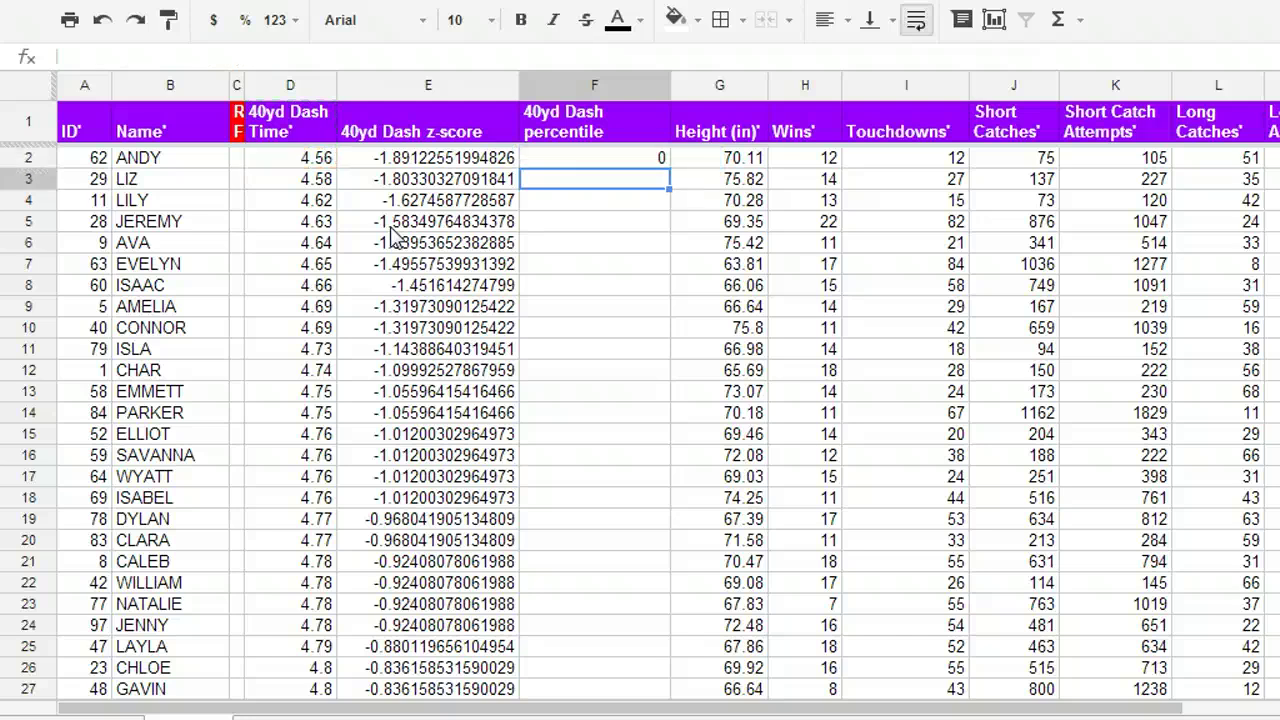
Copy the PERCENTRANK formula from F2 down the column to F25.
left_click(652, 164)
left_click_drag(667, 167, 673, 212)
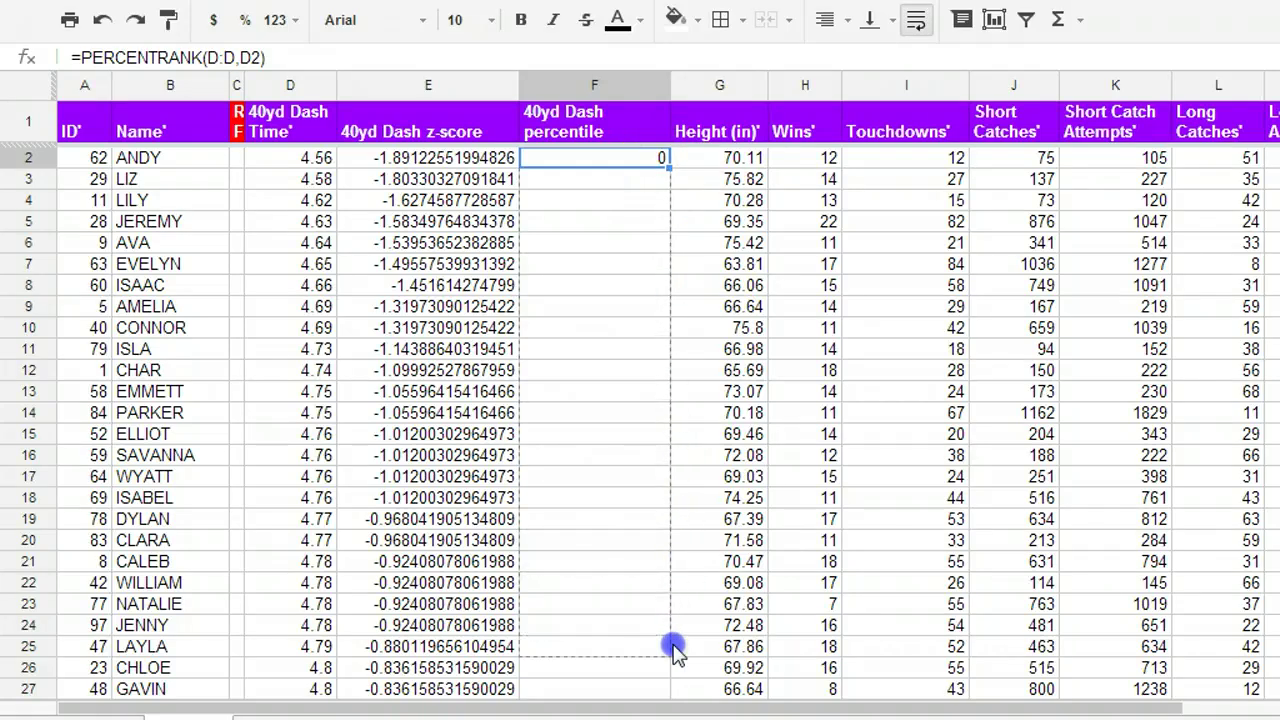
left_click_drag(673, 648, 674, 648)
left_click(656, 607)
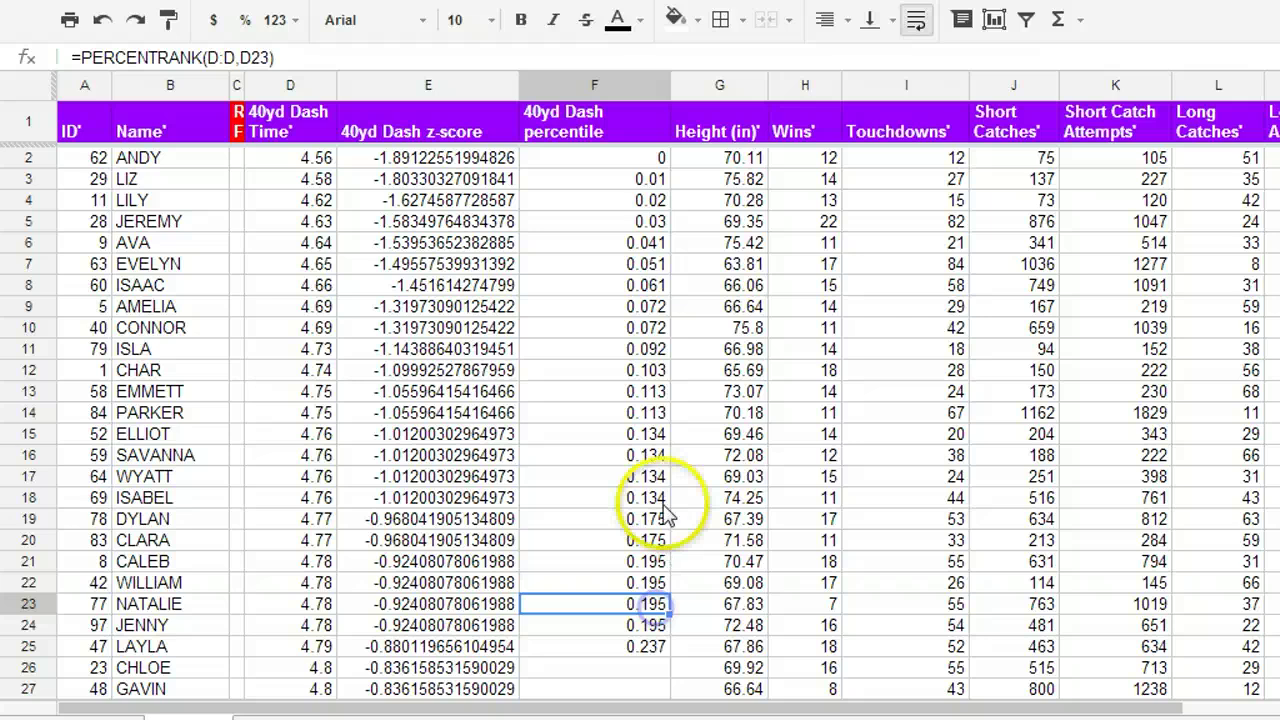
Extend the percentile formula from F25 down to F99 for the remaining players.
scroll(665, 515, "down", 6)
left_click(660, 266)
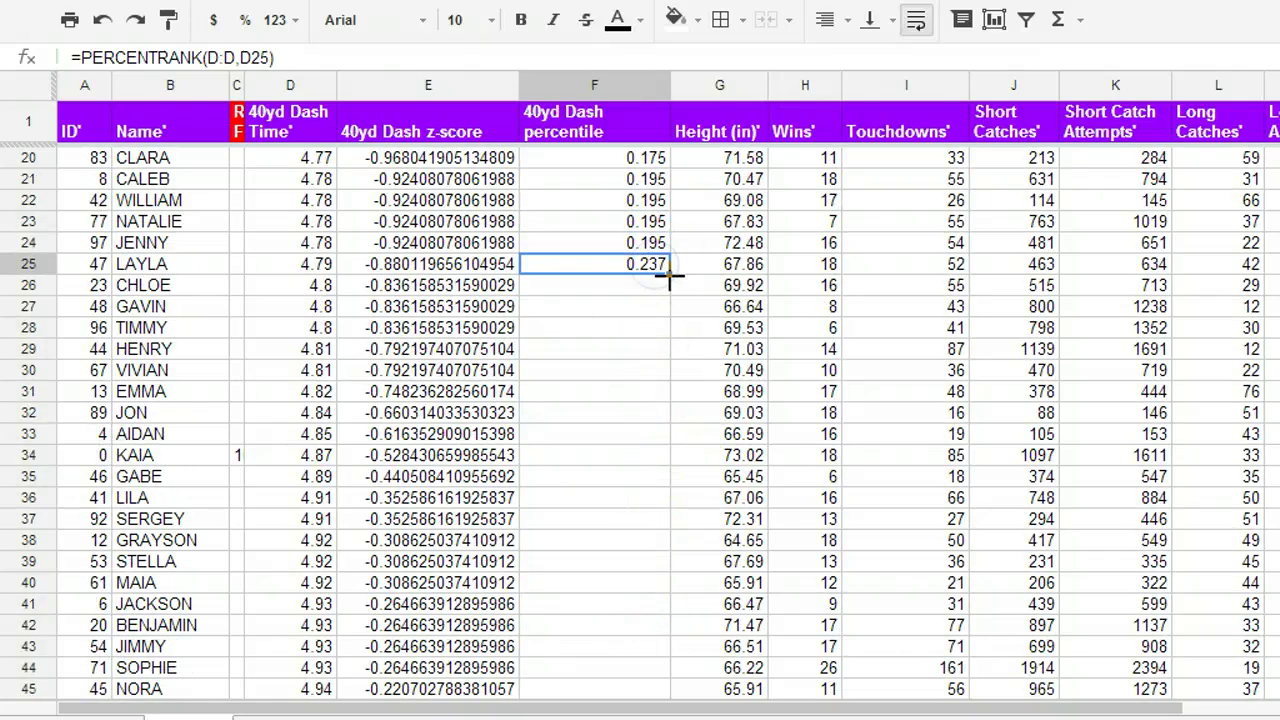
left_click_drag(700, 455, 663, 643)
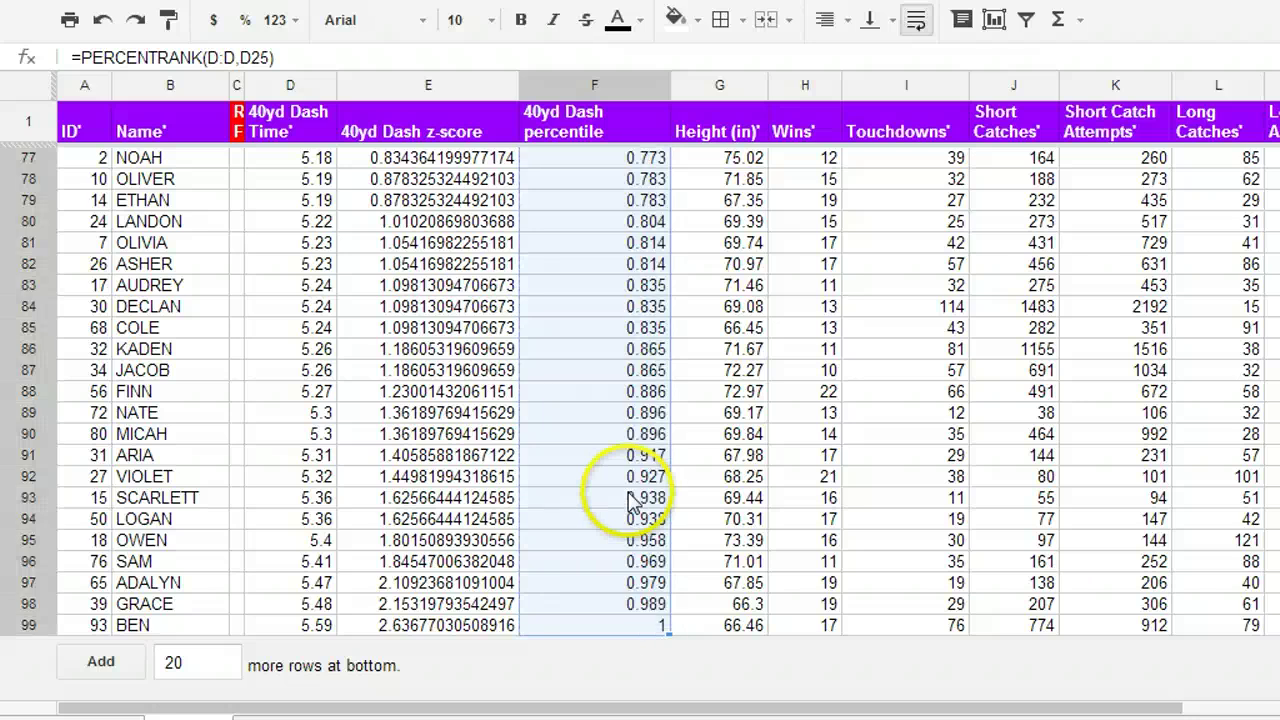
left_click(634, 497)
left_click(640, 627)
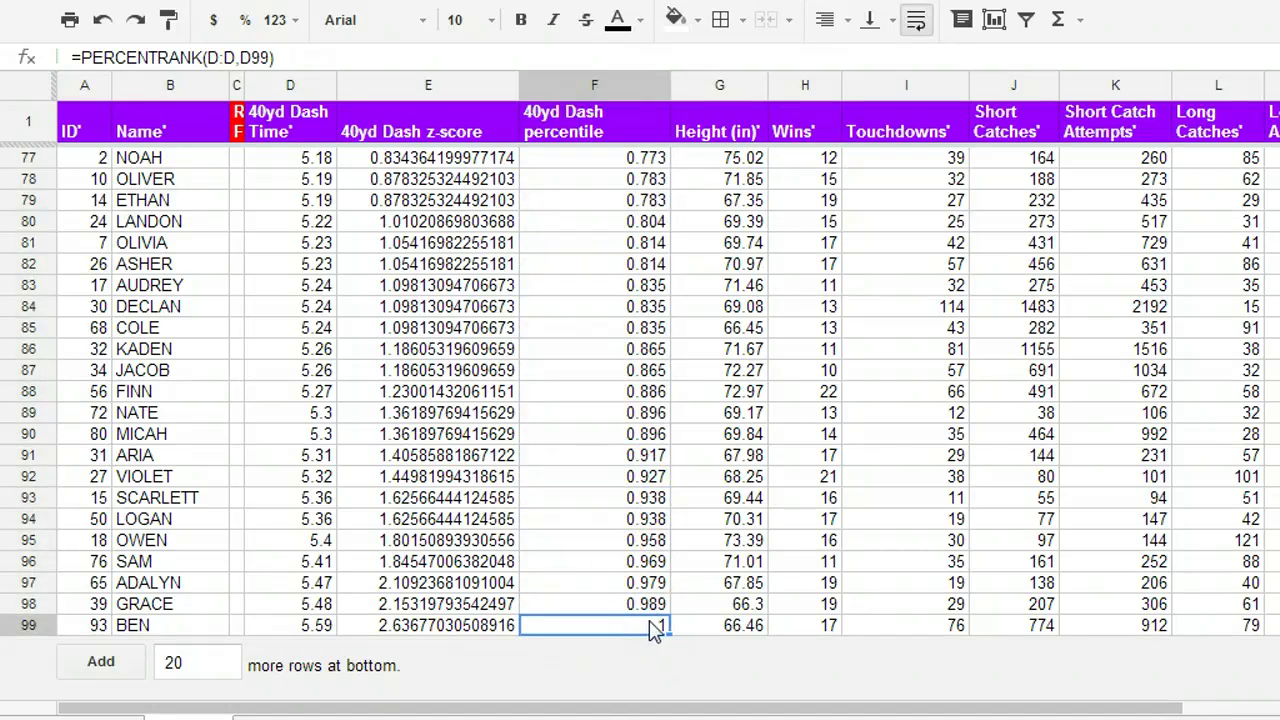
left_click(655, 629)
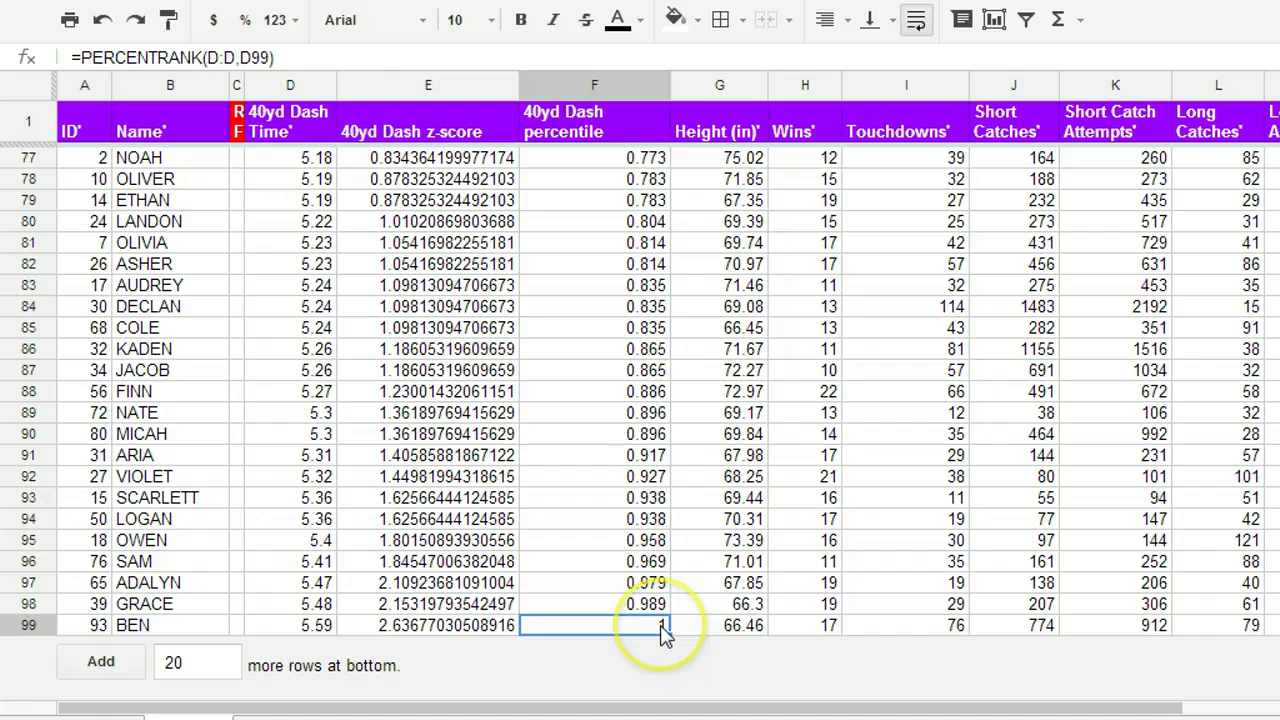
Spot-check the filled percentiles, e.g. F7 at 0.051 and F21 at 0.195.
left_click(312, 625)
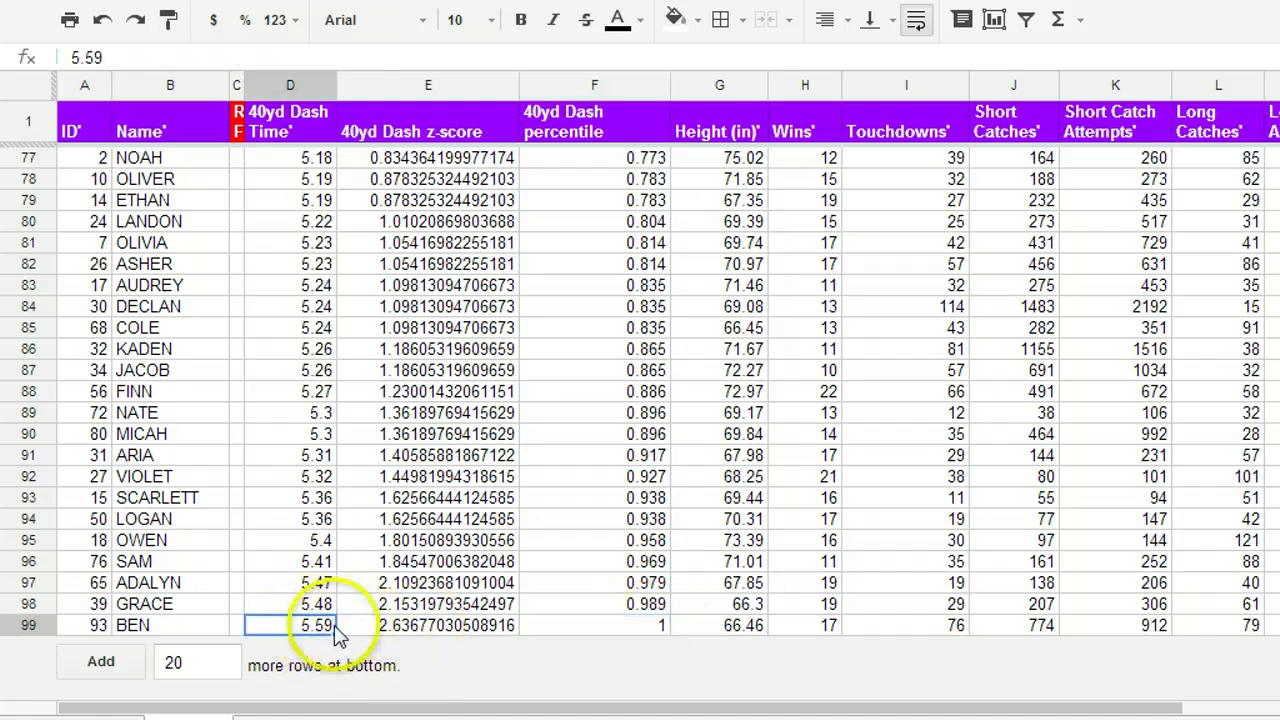
scroll(630, 398, "up", 20)
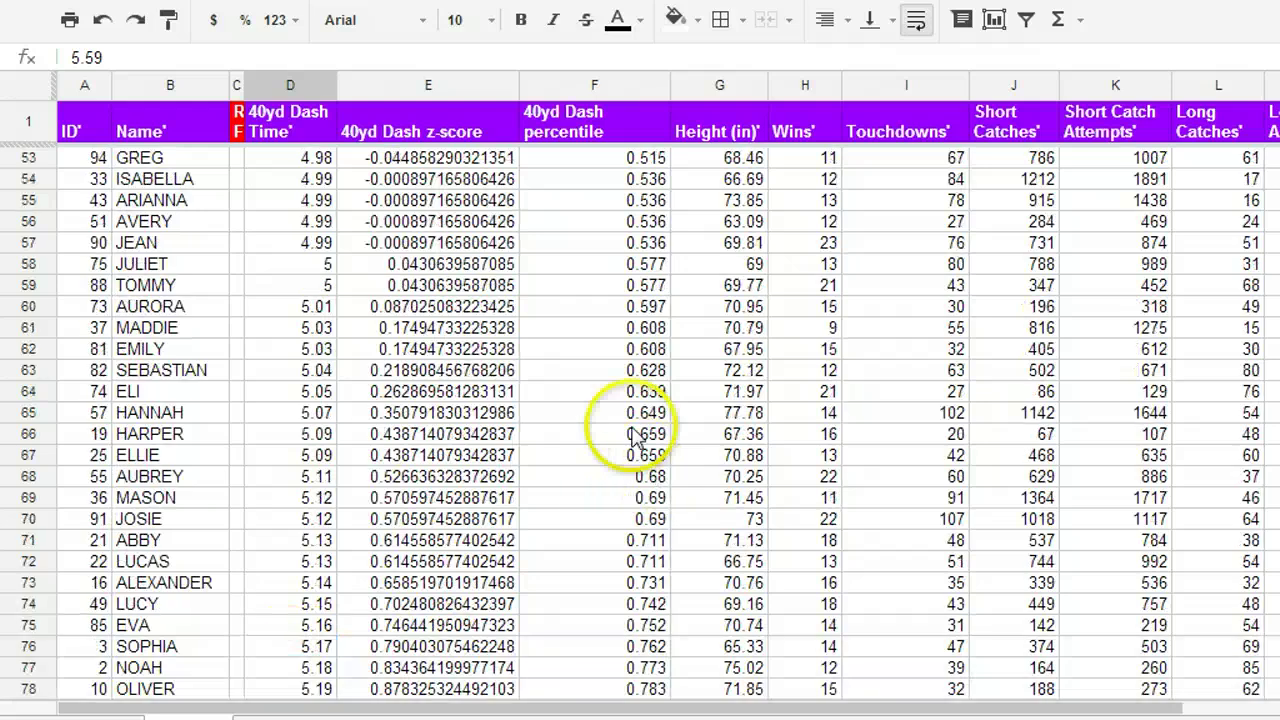
scroll(622, 393, "up", 2)
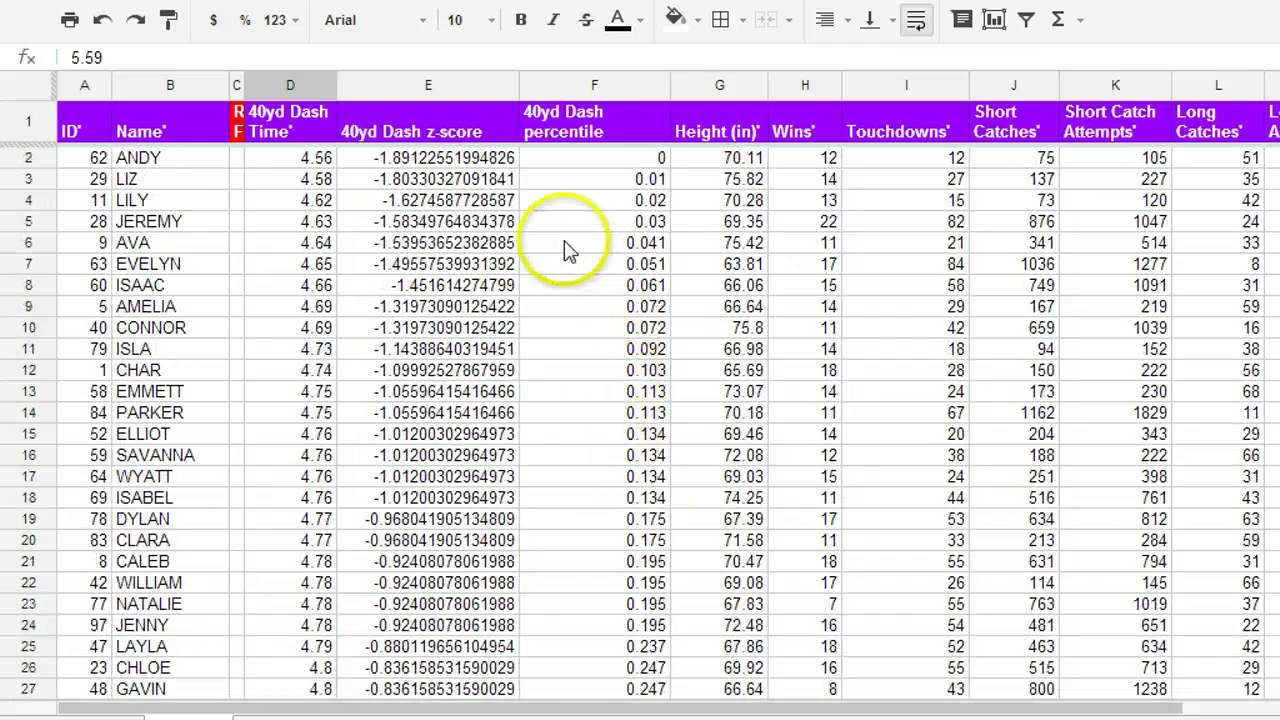
left_click(617, 160)
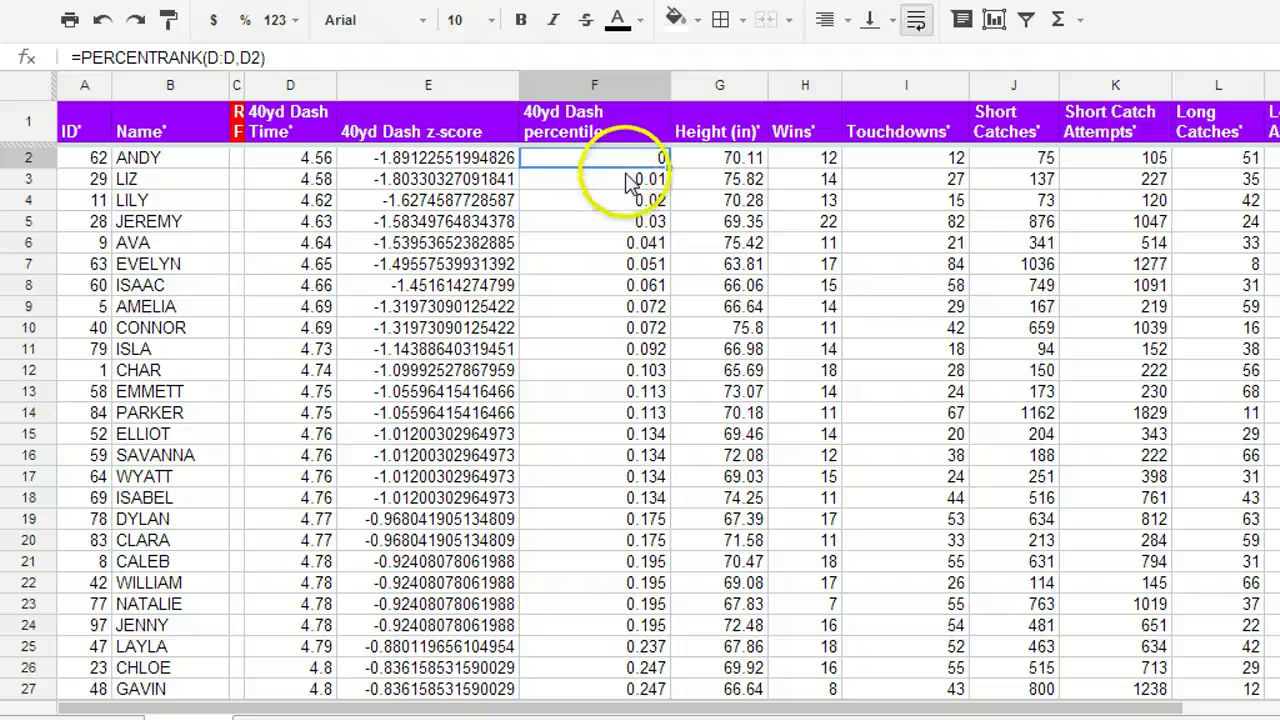
left_click(629, 262)
scroll(625, 400, "down", 15)
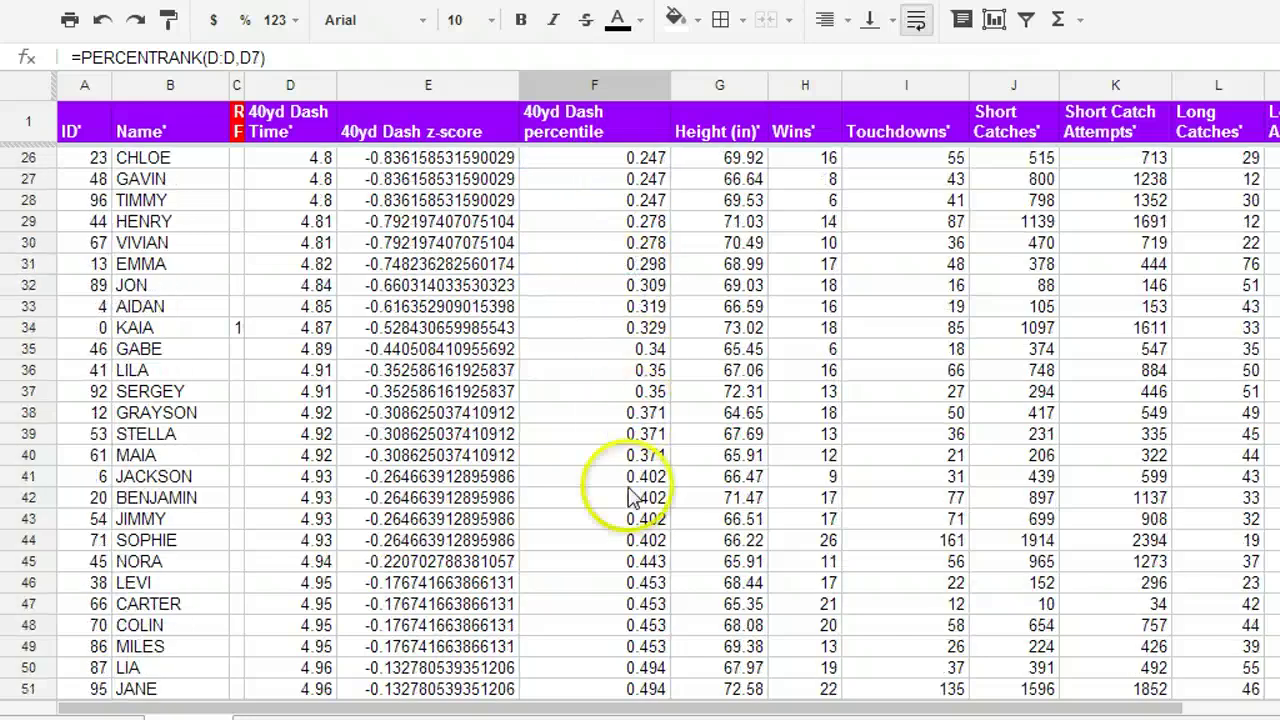
scroll(618, 466, "down", 7)
scroll(600, 480, "up", 18)
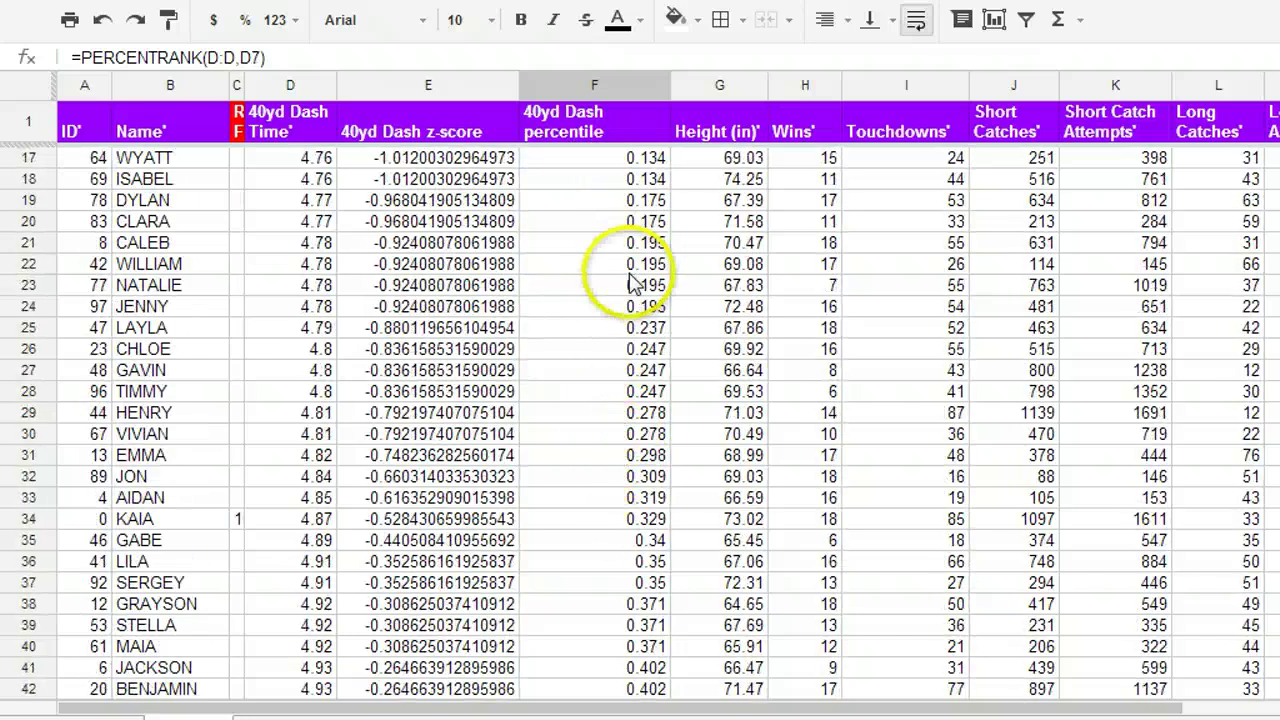
scroll(632, 280, "up", 4)
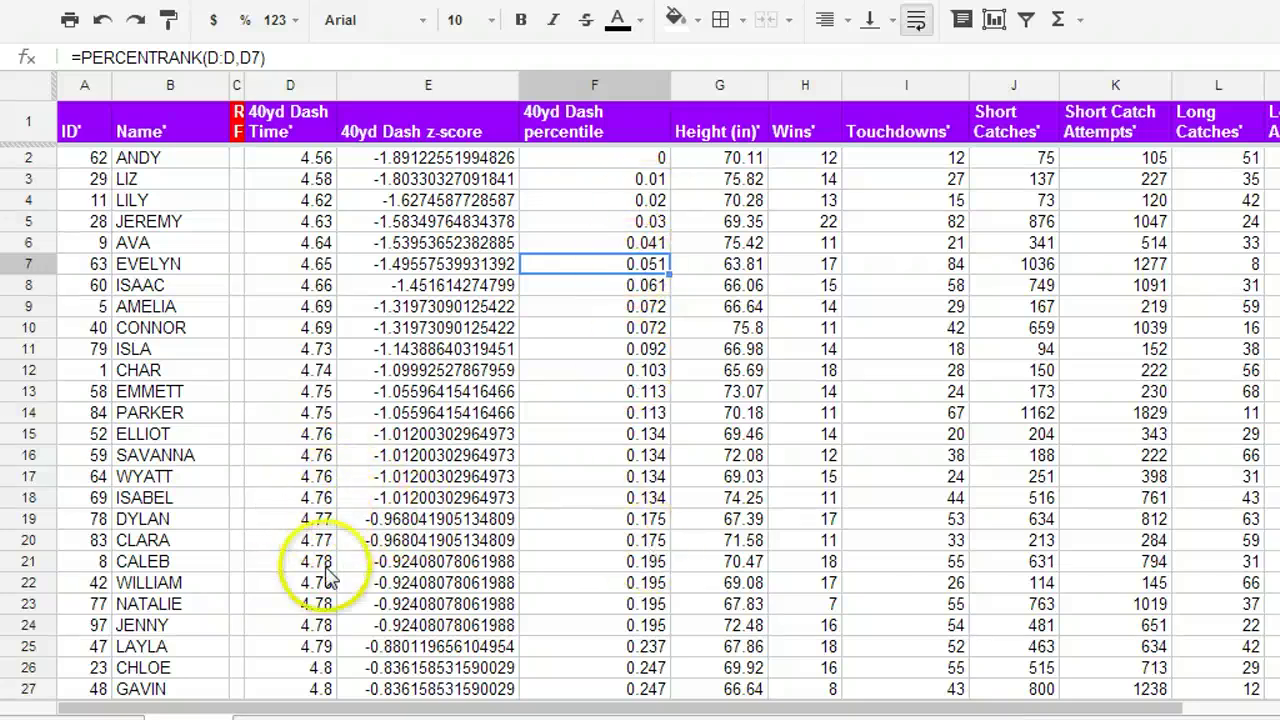
left_click(640, 566)
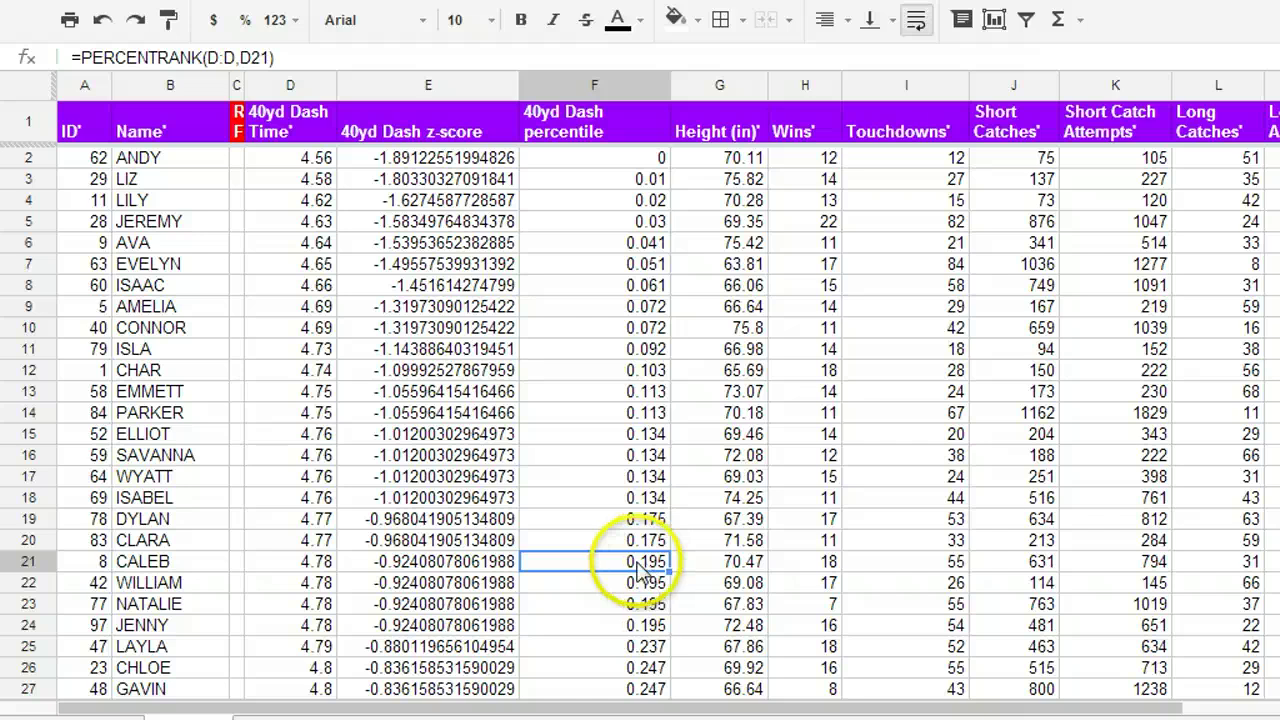
Format column F as '10% Percent rounded', so F7 shows 5% and F21 shows 20%.
left_click(592, 86)
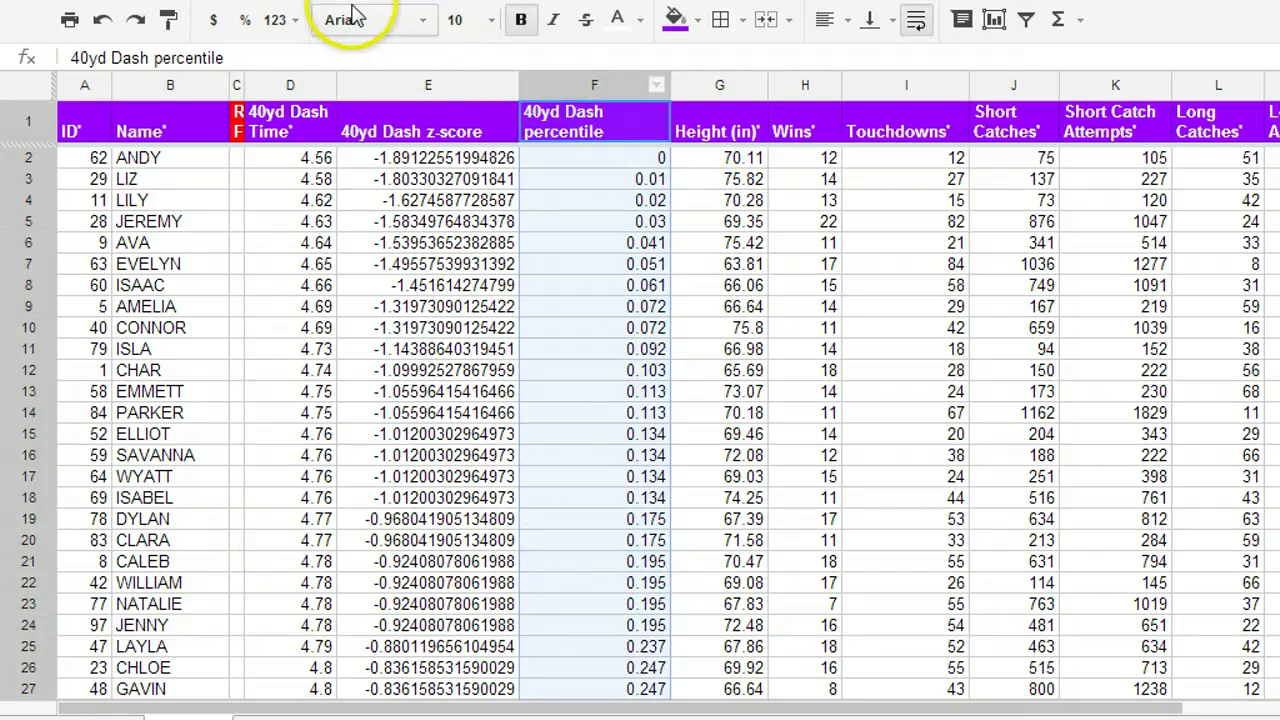
key("alt+o")
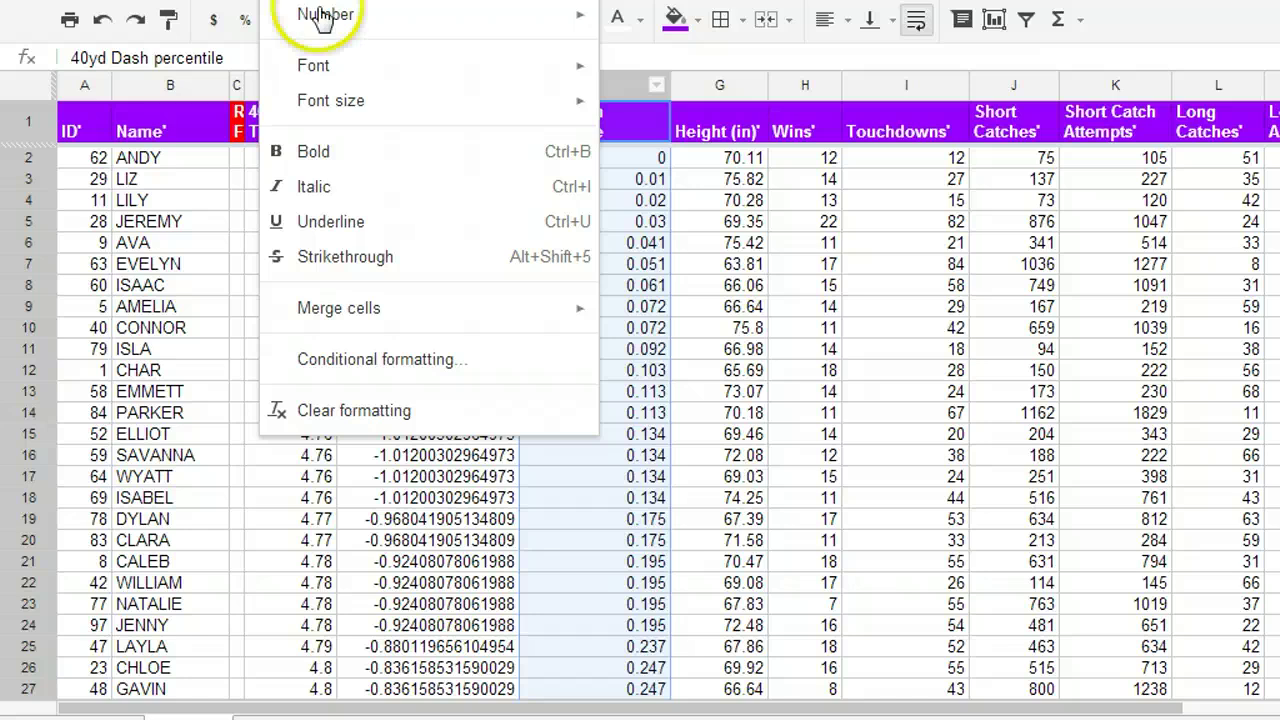
mouse_move(333, 20)
key("Escape")
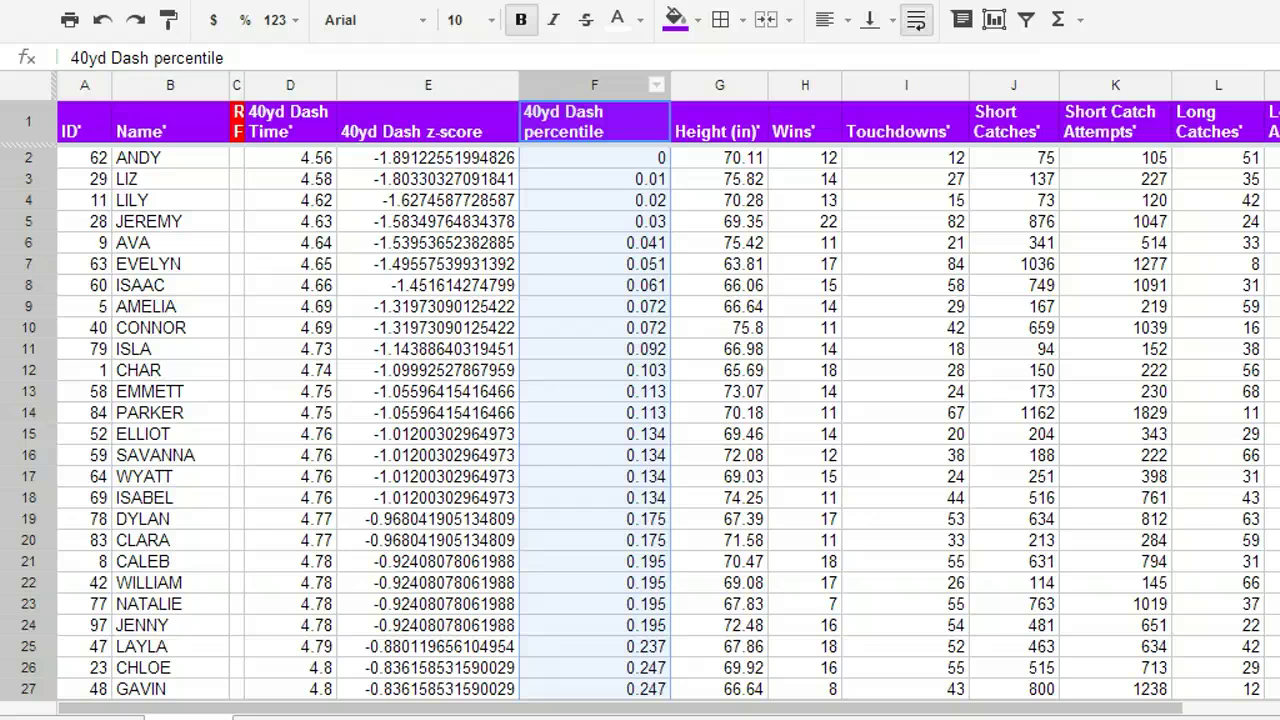
left_click(300, 1)
mouse_move(386, 14)
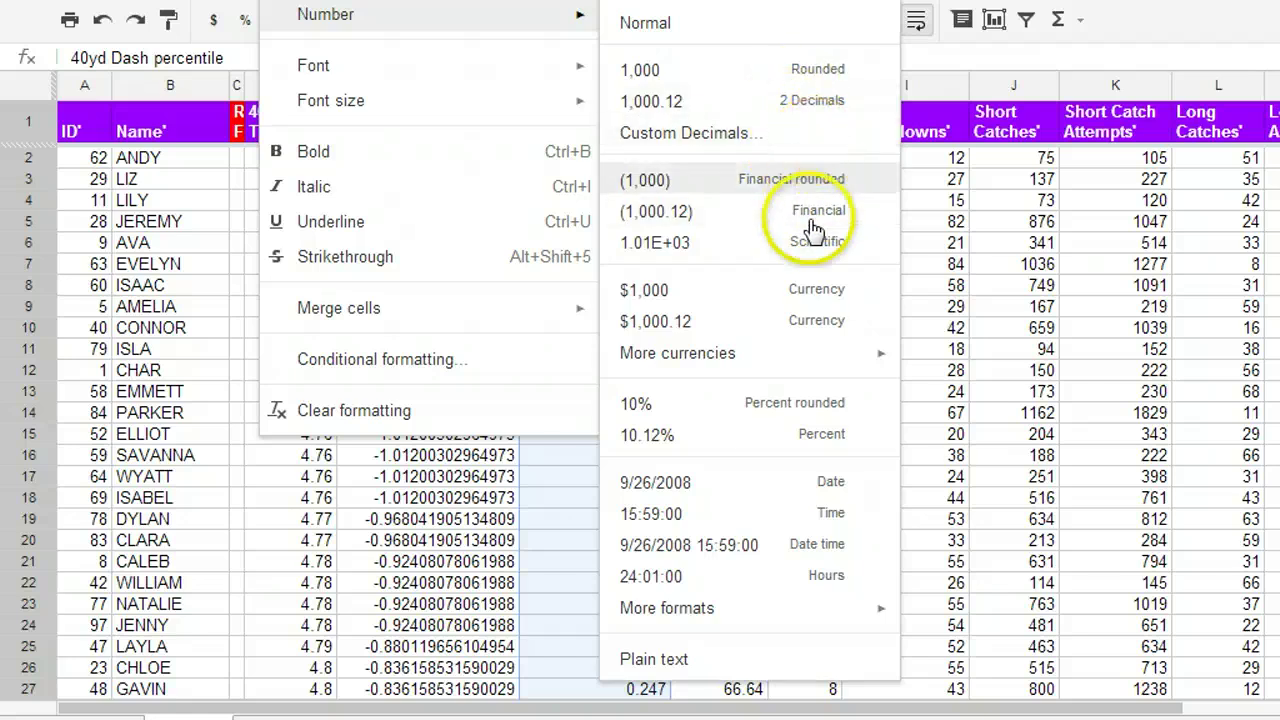
left_click(822, 414)
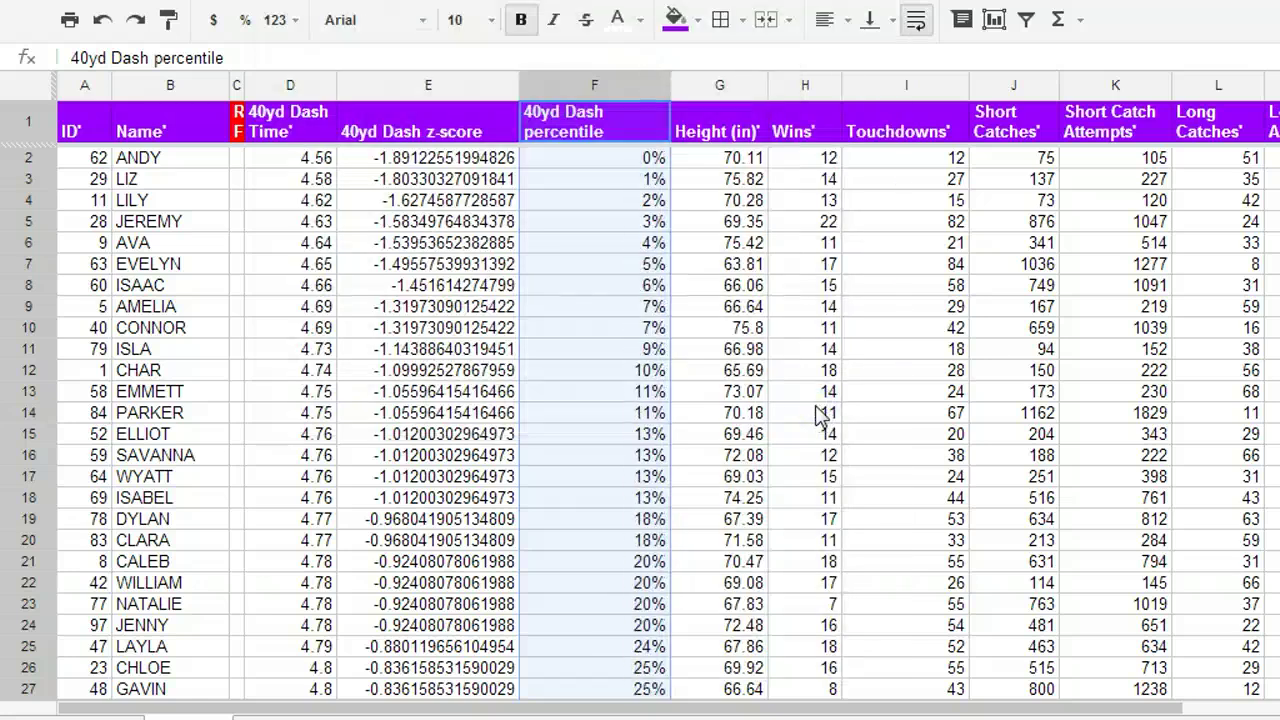
left_click(636, 221)
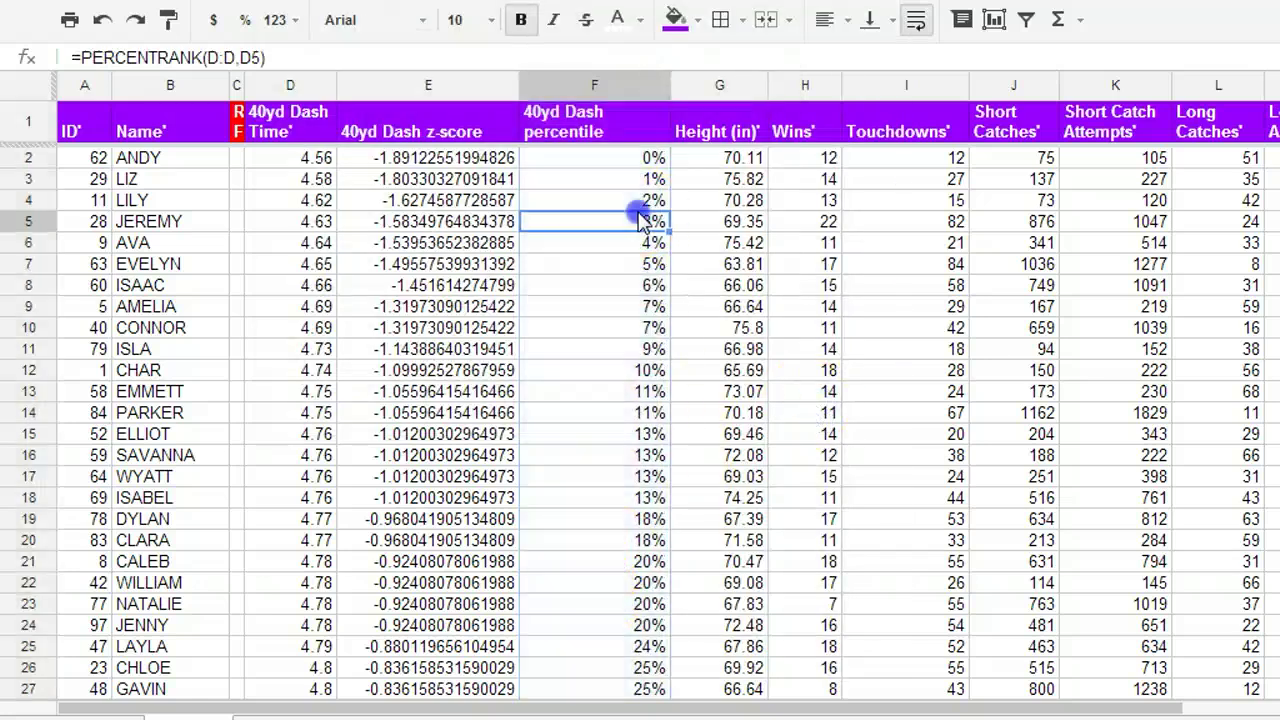
scroll(671, 229, "down", 4)
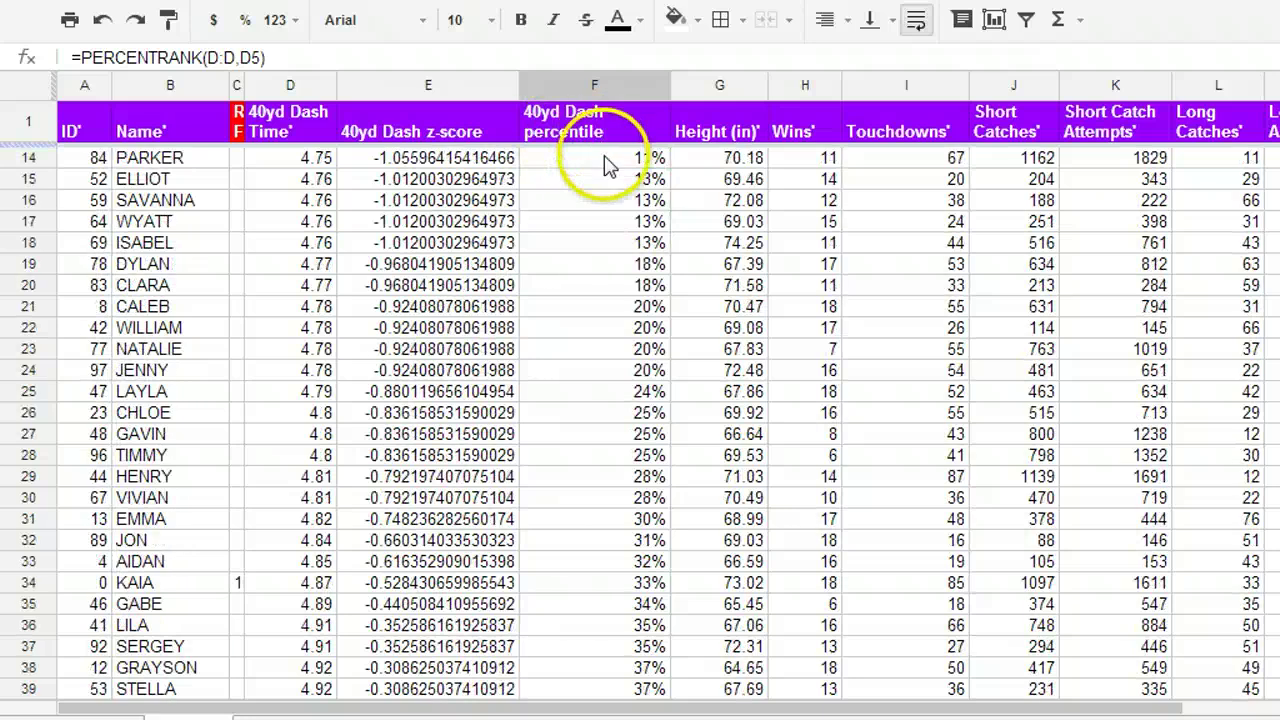
scroll(636, 207, "down", 7)
left_click(636, 432)
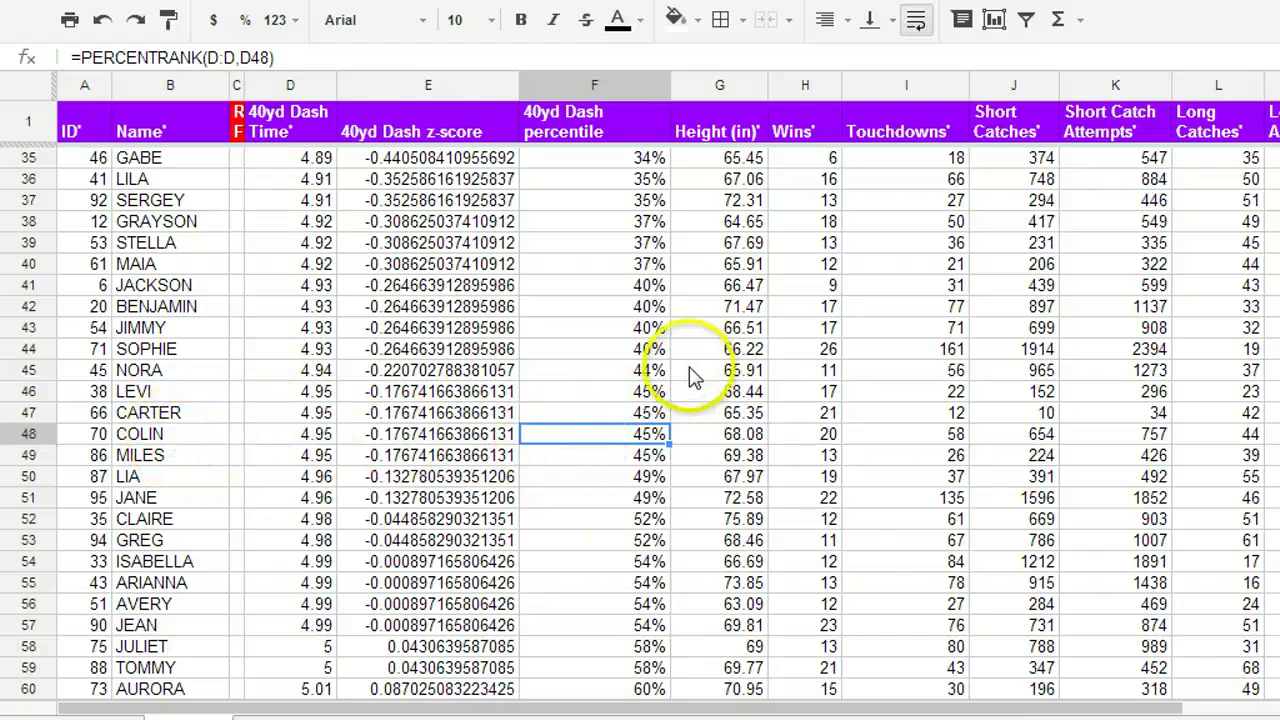
scroll(686, 320, "down", 14)
scroll(680, 360, "up", 20)
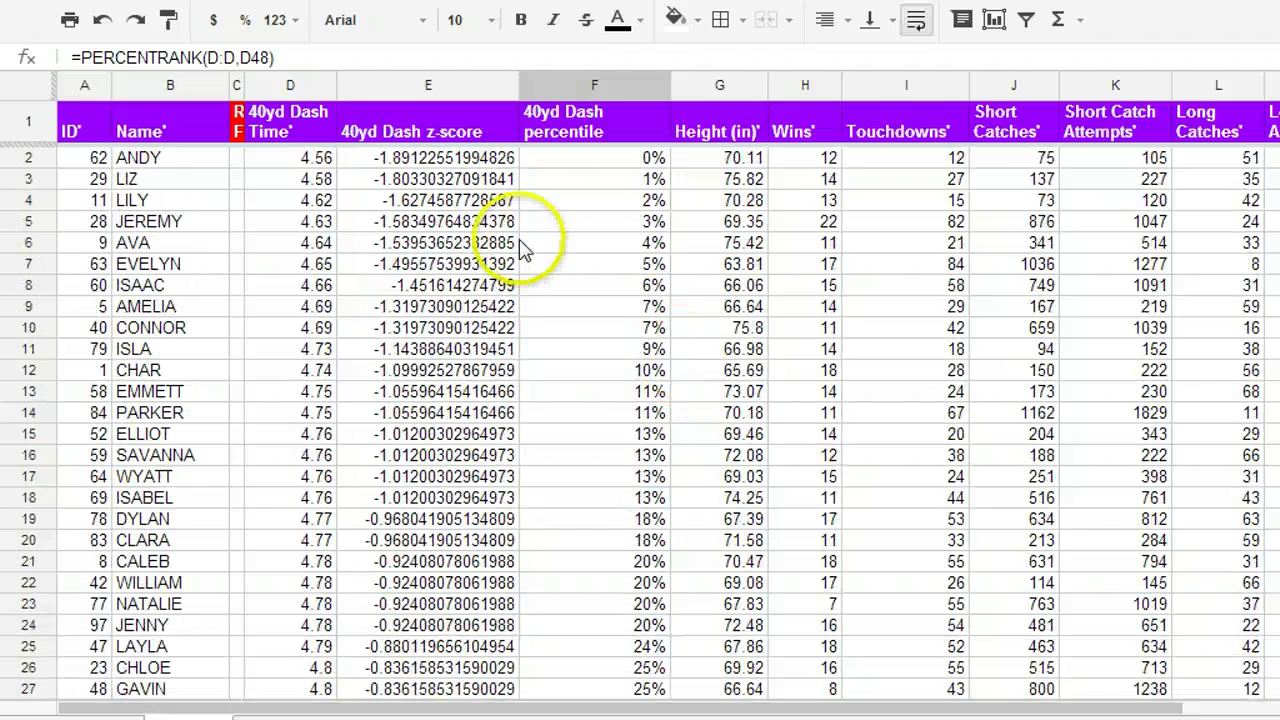
left_click(490, 156)
left_click(560, 165)
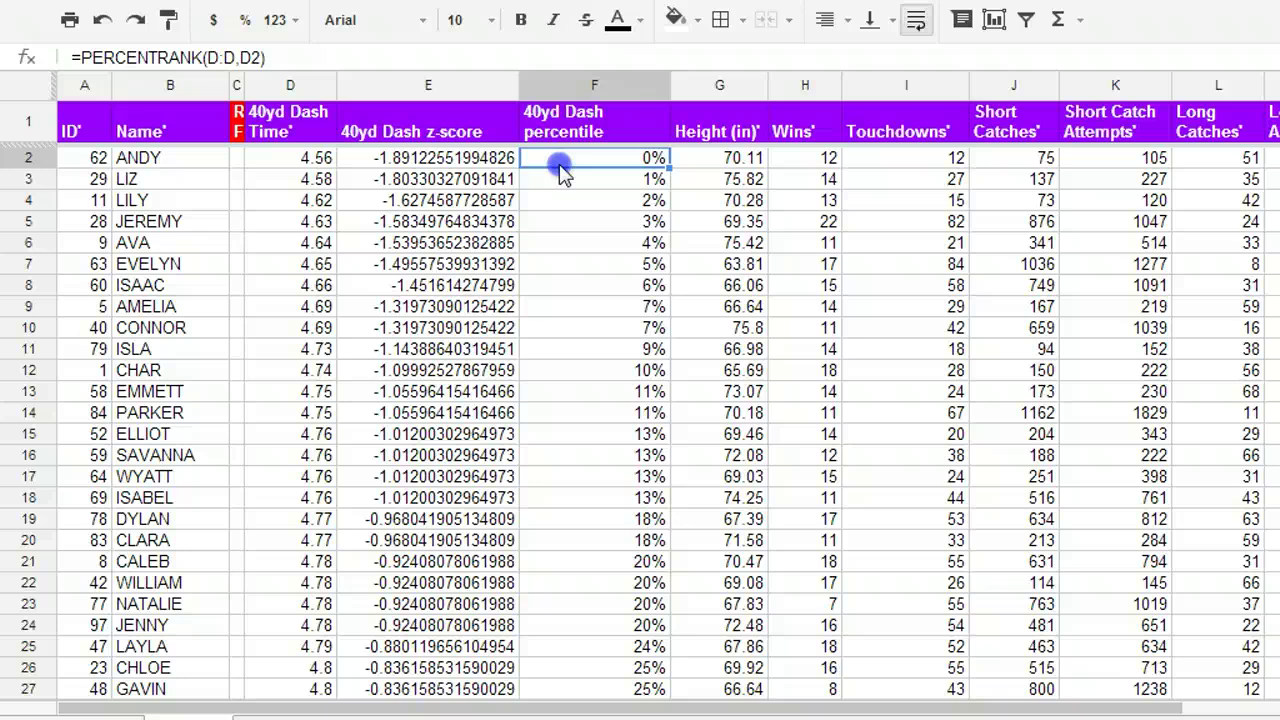
left_click(300, 221)
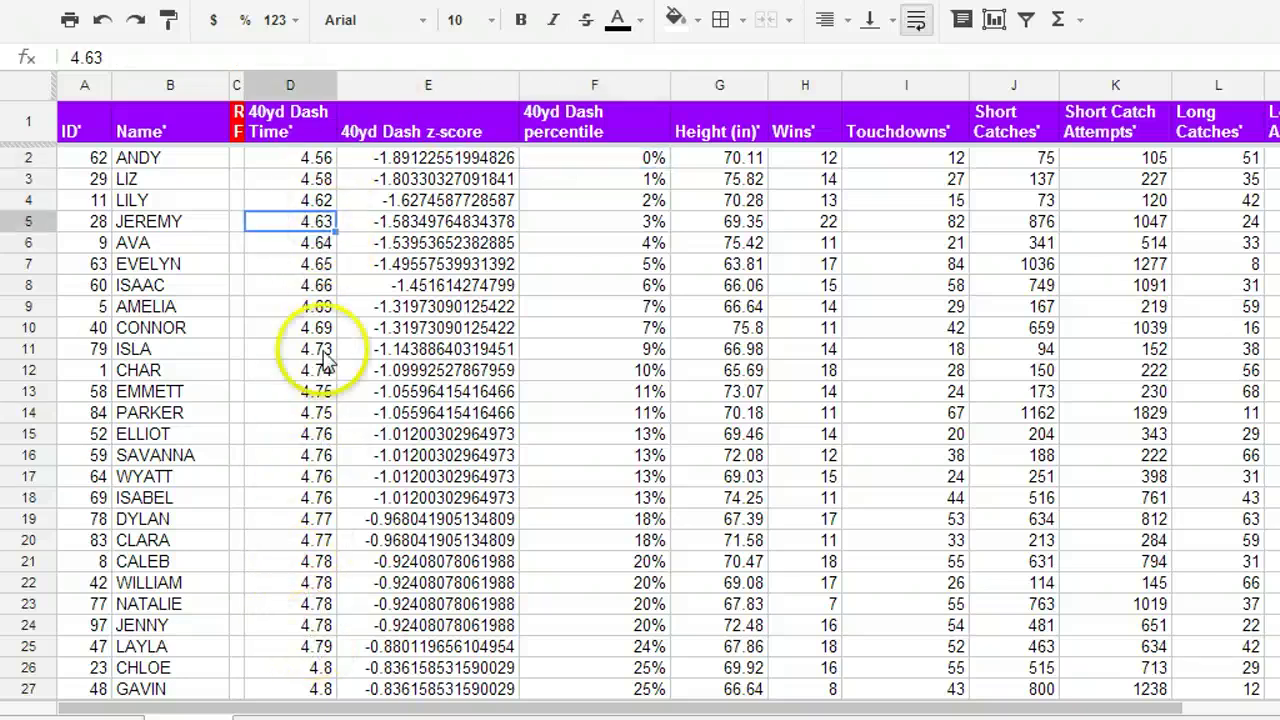
left_click(330, 285)
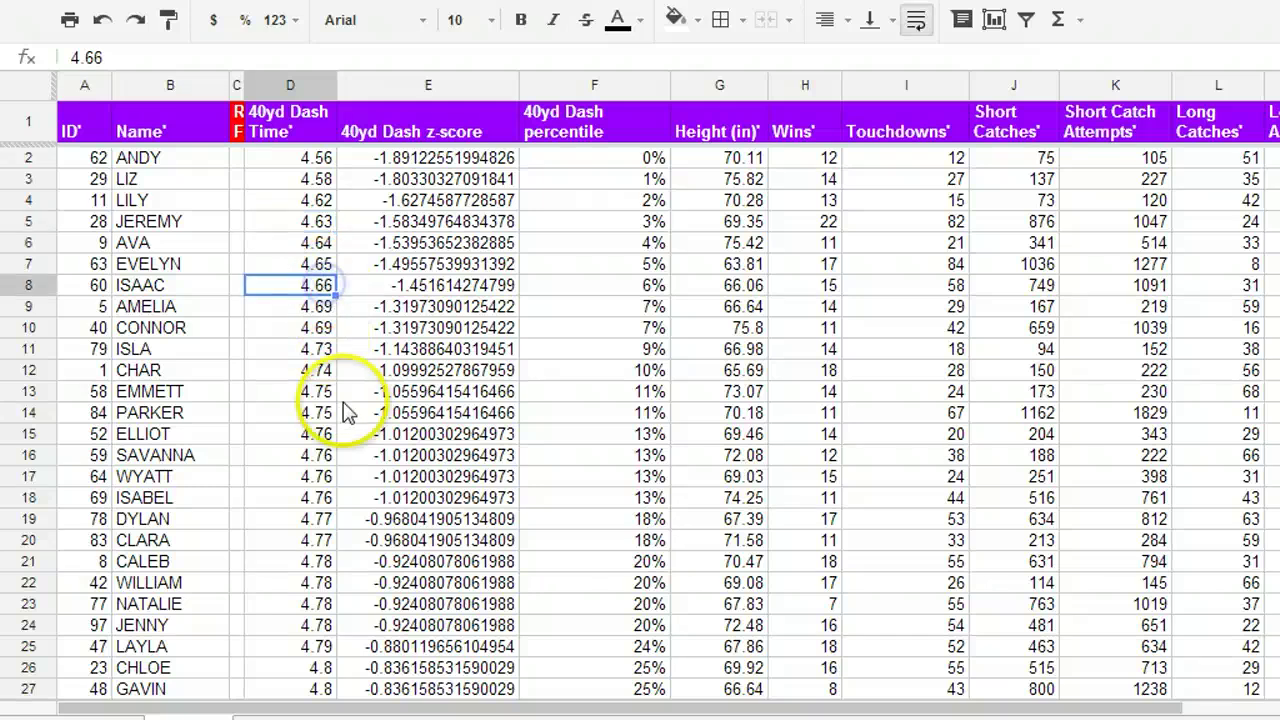
left_click(312, 521, "shift")
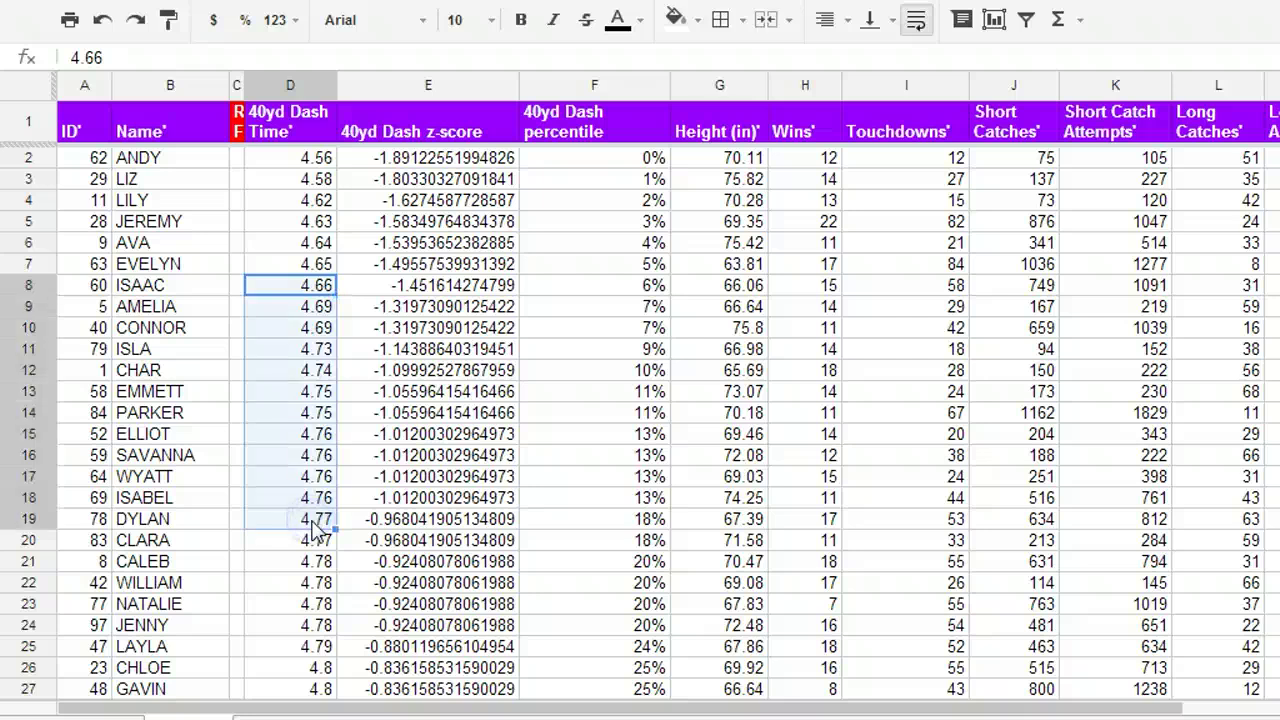
left_click(580, 528, "shift")
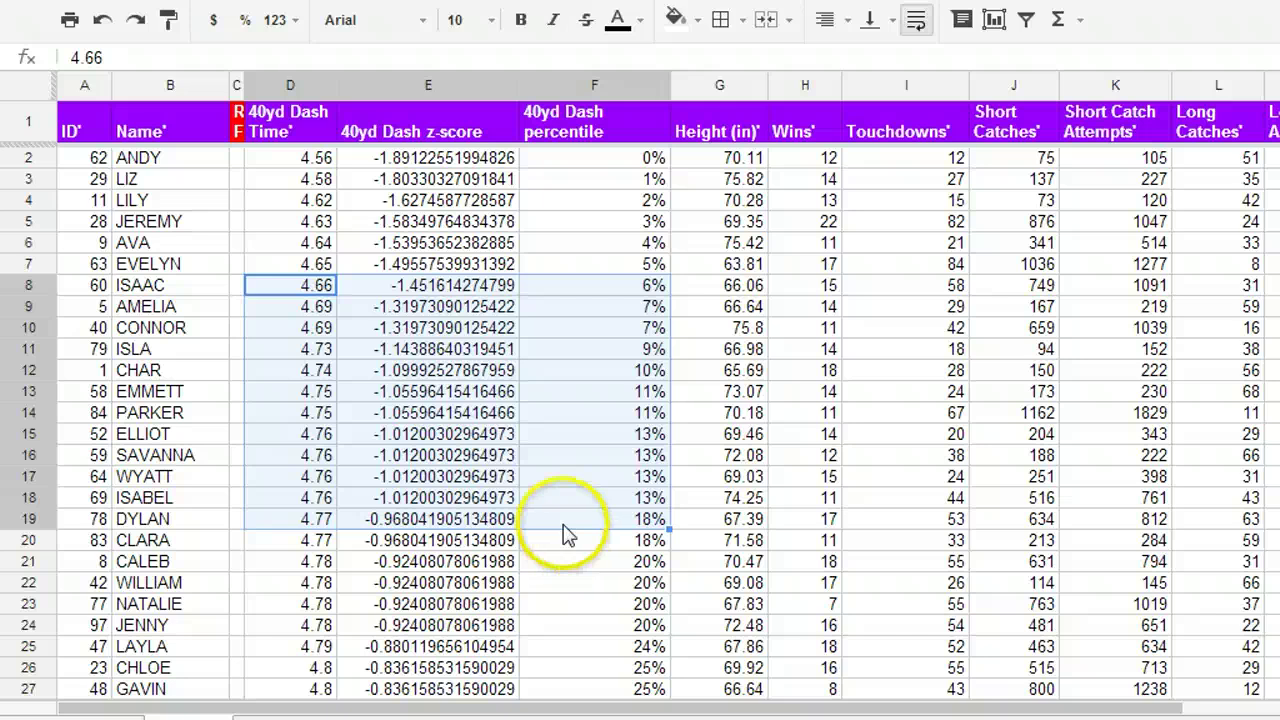
left_click(315, 287)
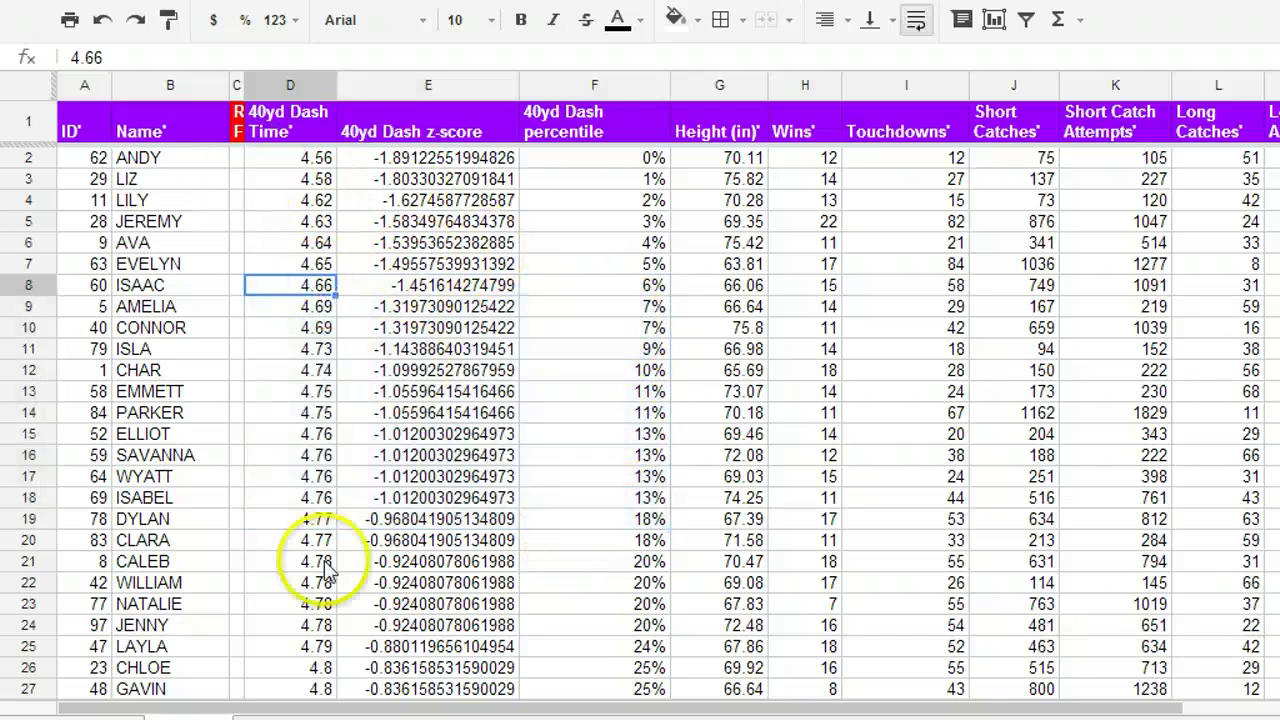